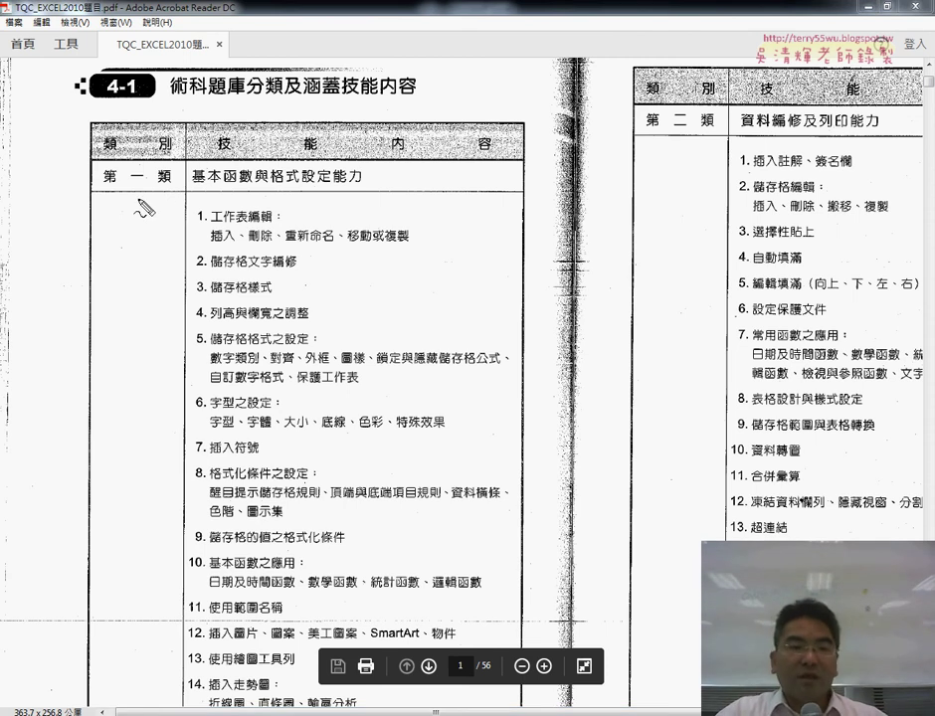
Underline 基本函數, 格式設定 and 格式化條件 in the first category, then clear the markings
mouse_move(194, 185)
mouse_down()
mouse_move(254, 183)
mouse_move(245, 189)
mouse_up()
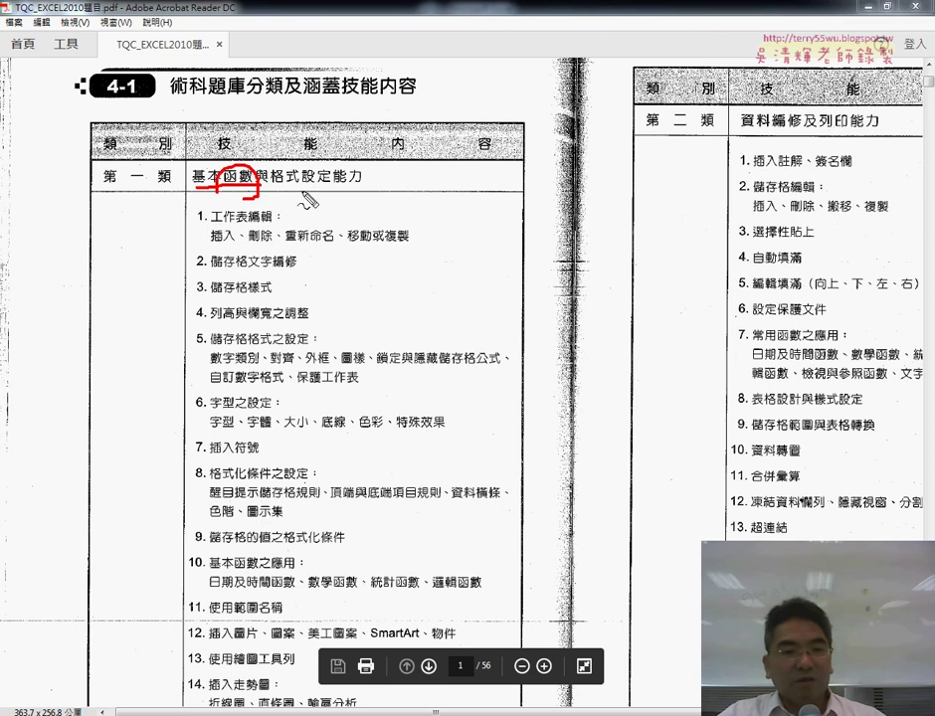
drag(284, 186, 326, 185)
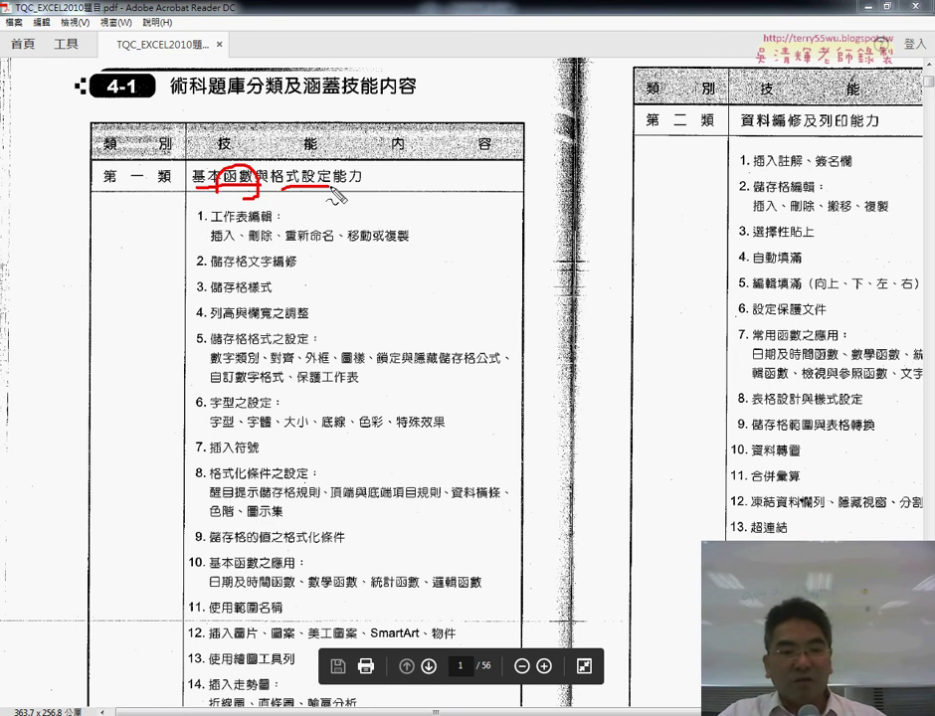
drag(211, 480, 274, 480)
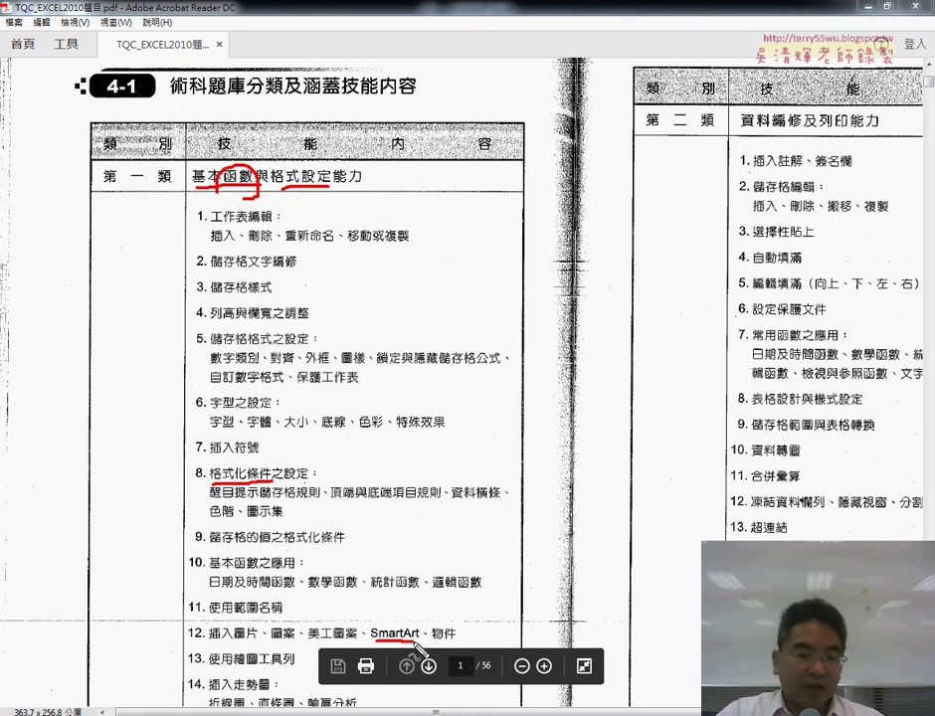
key(Escape)
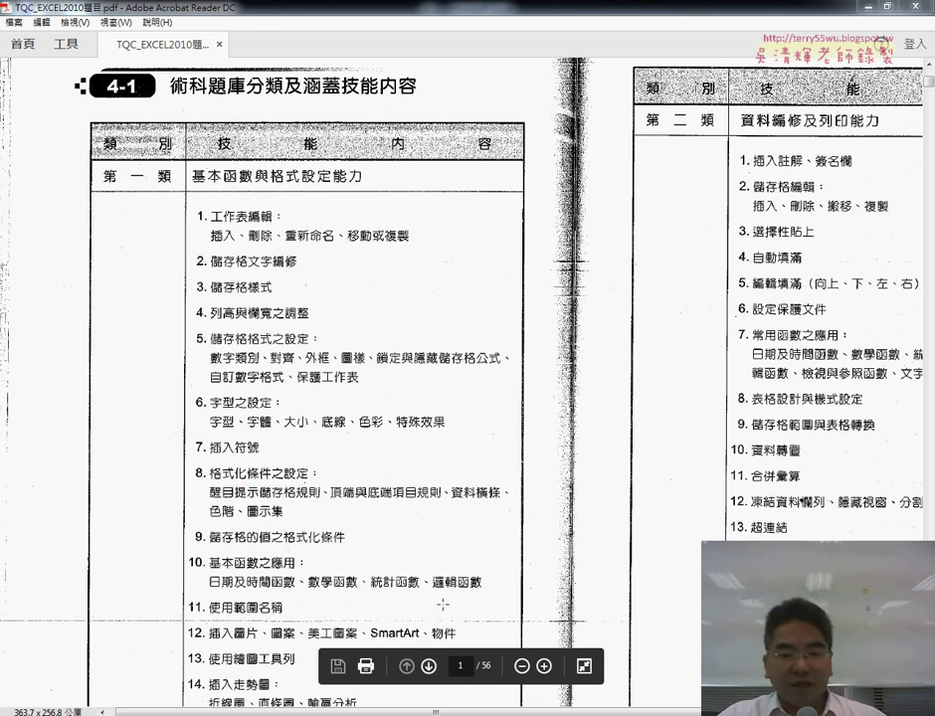
Scroll the PDF right and up to bring the second category column into view
click(495, 550)
scroll(495, 550, down, 1)
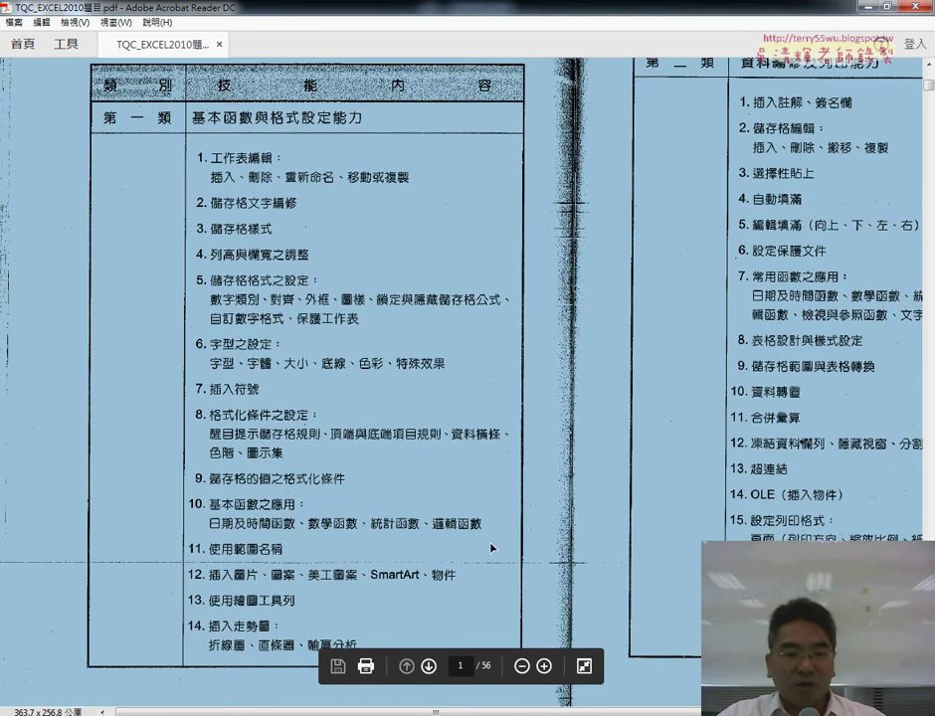
key(Escape)
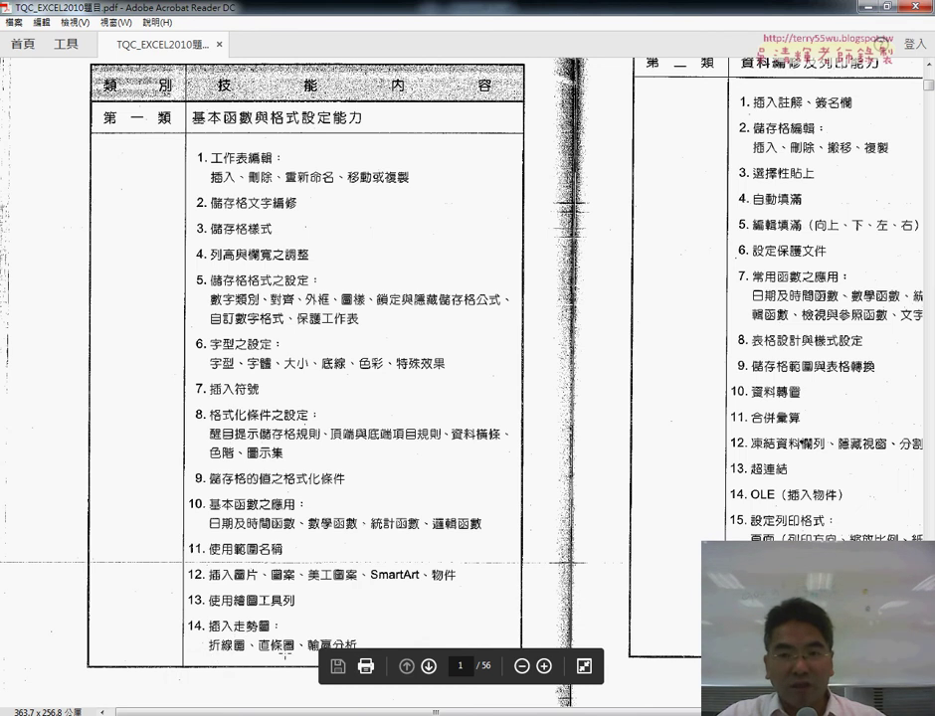
scroll(617, 517, right, 5)
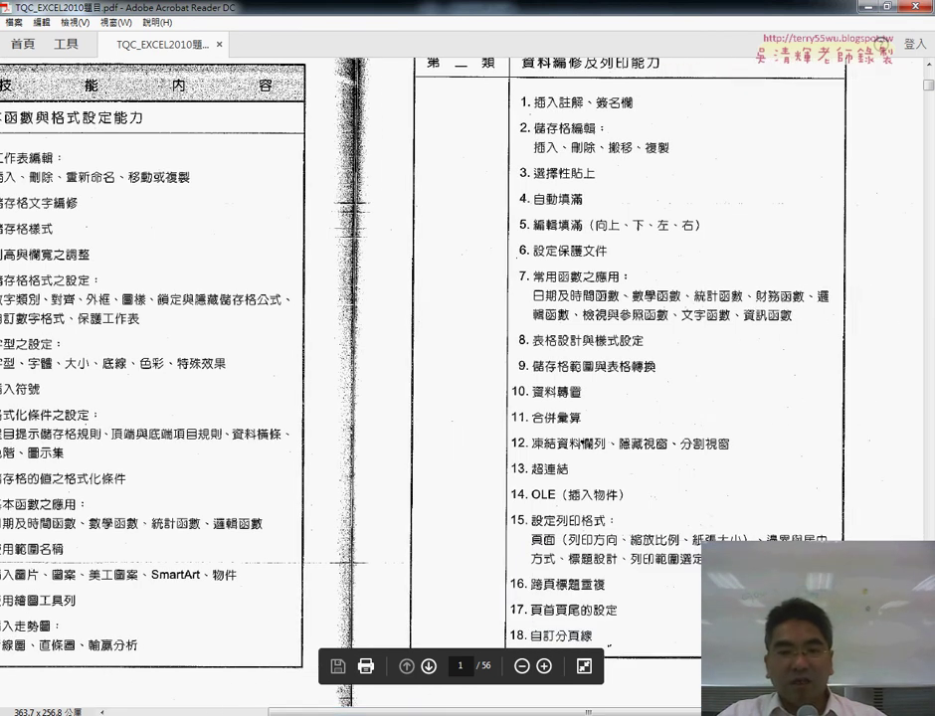
scroll(669, 471, up, 1)
scroll(670, 468, up, 1)
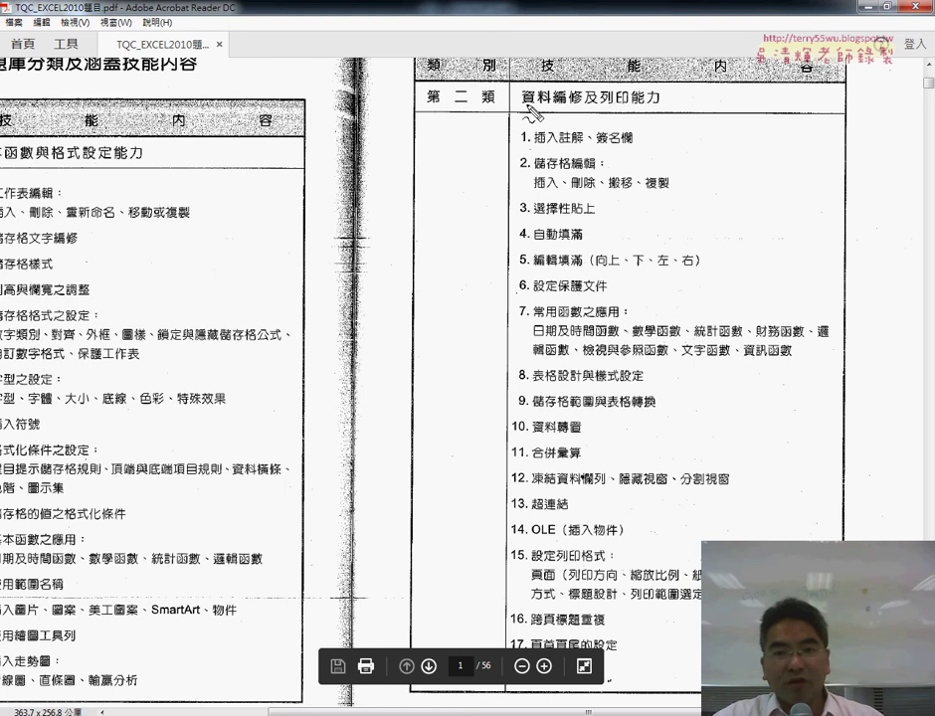
Underline 資料編修 and the item 15–16 printing skills, then erase all pen markings
mouse_move(523, 105)
mouse_down()
mouse_move(682, 101)
mouse_move(641, 100)
mouse_up()
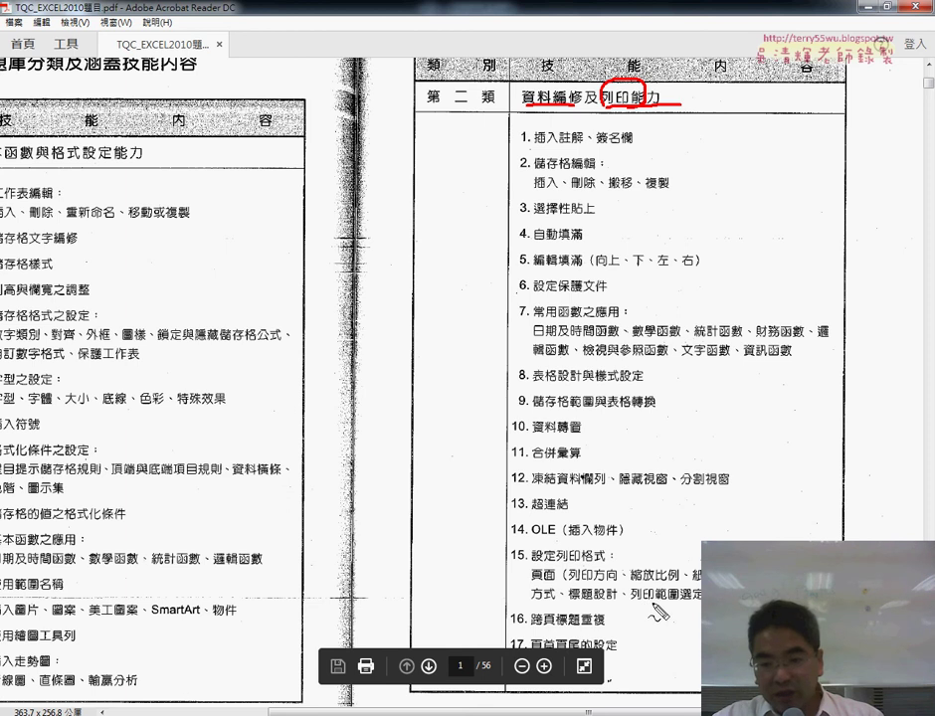
drag(631, 601, 699, 599)
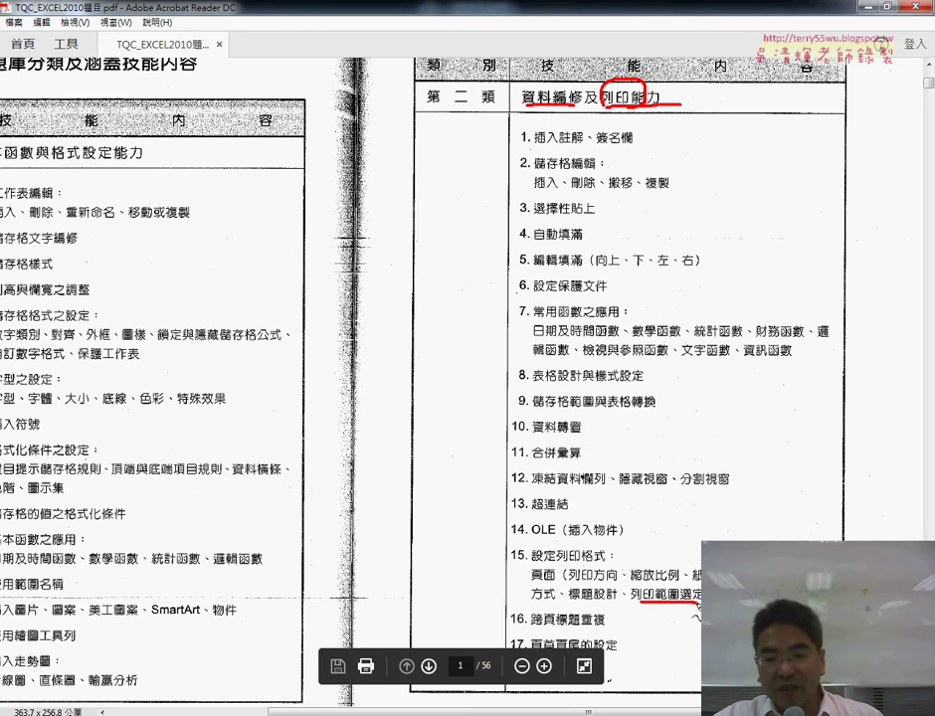
drag(532, 584, 671, 586)
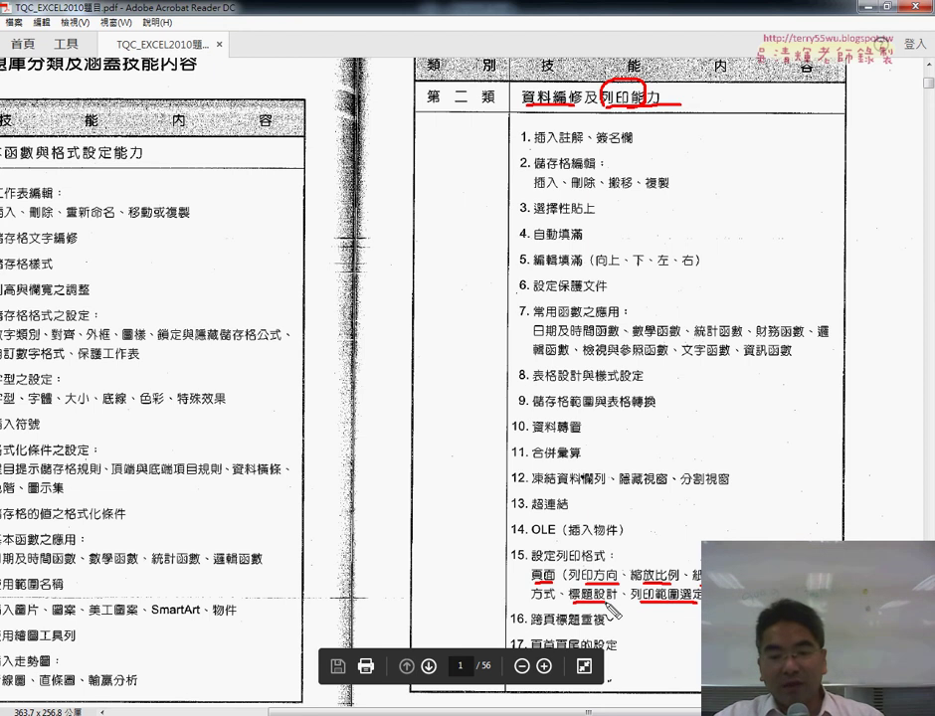
drag(569, 601, 618, 601)
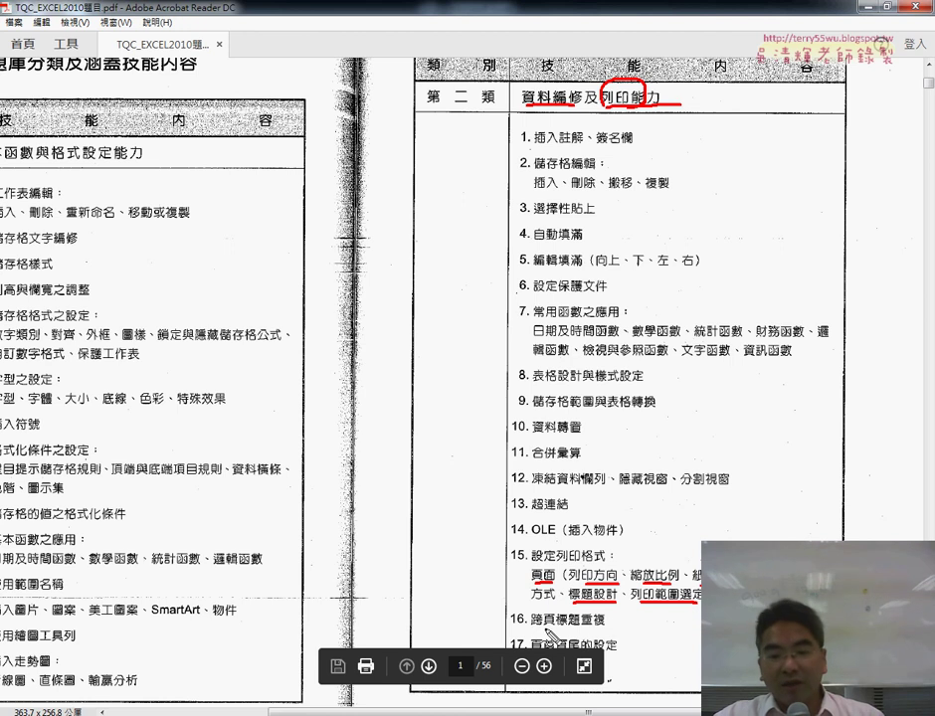
drag(532, 627, 604, 627)
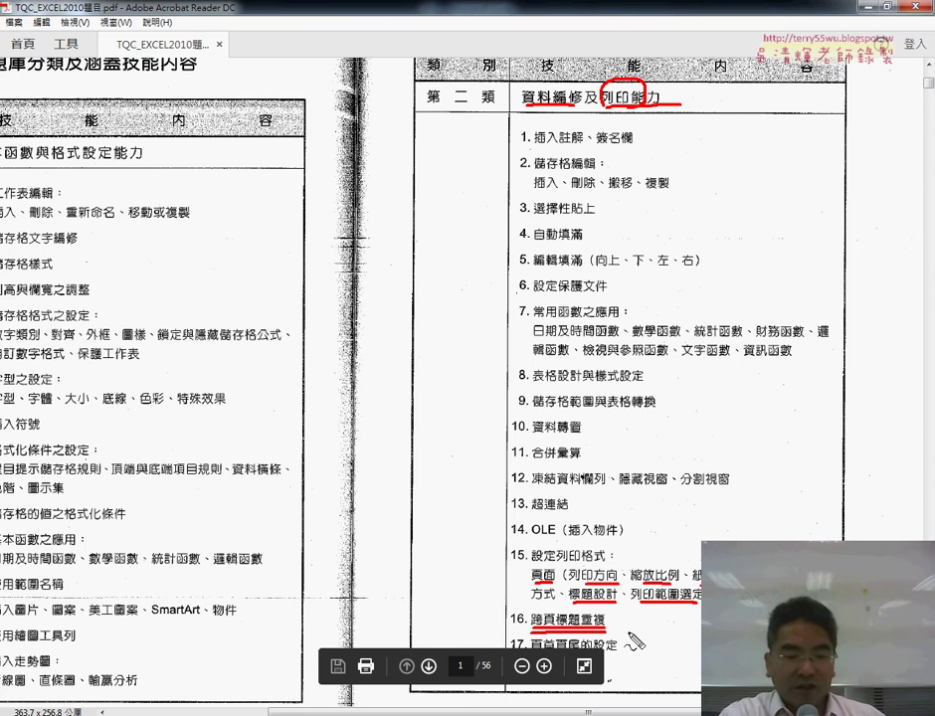
key(Escape)
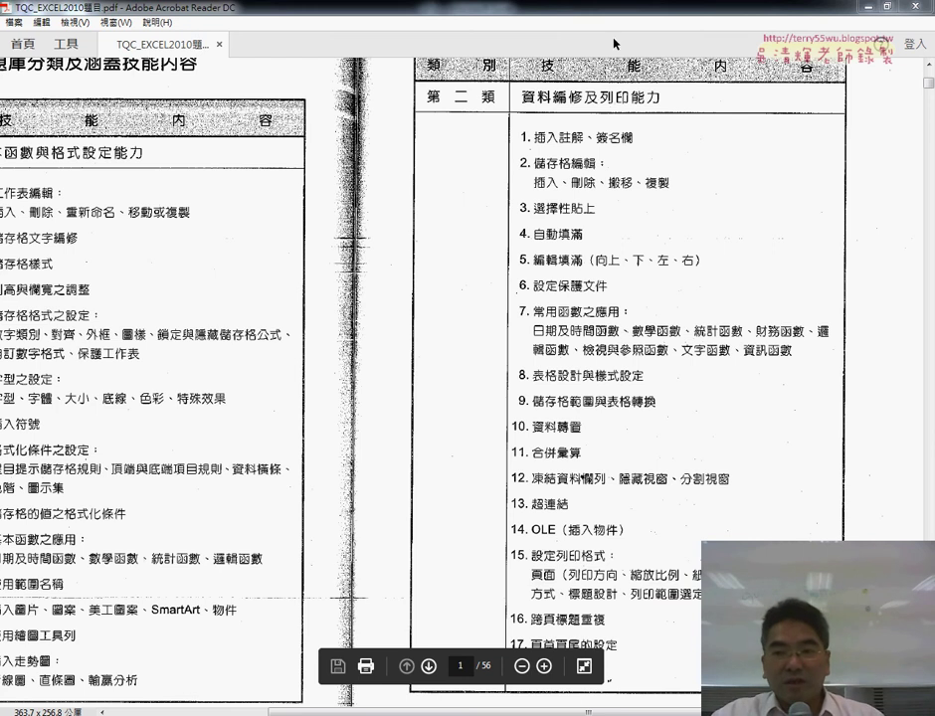
Scroll the PDF to question 202 on page 14, then switch to the EXD02 workbook
click(930, 115)
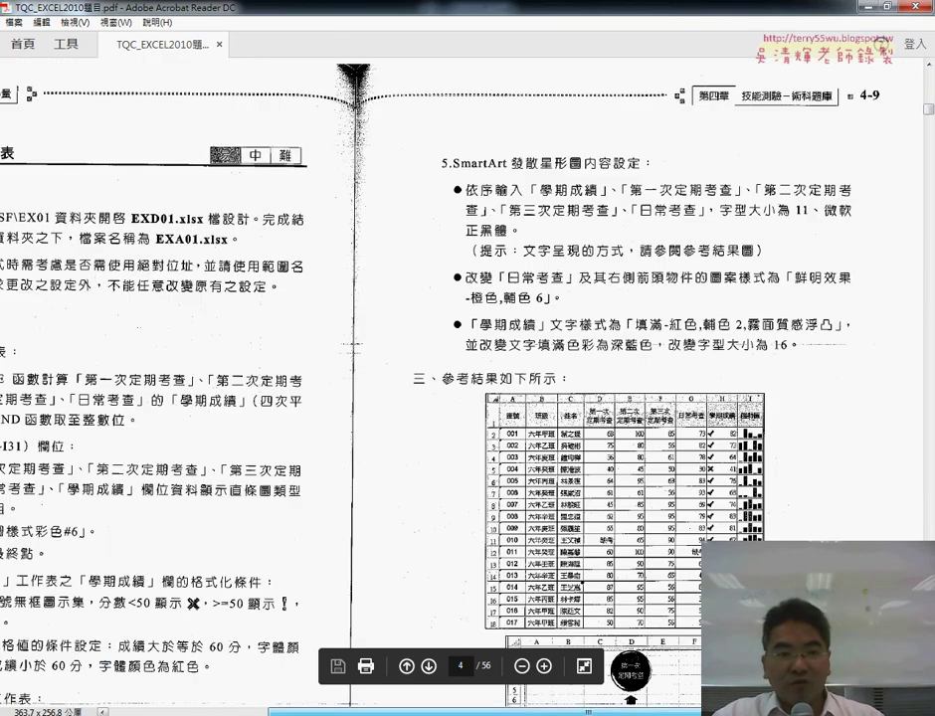
scroll(930, 308, left, 4)
drag(931, 117, 928, 196)
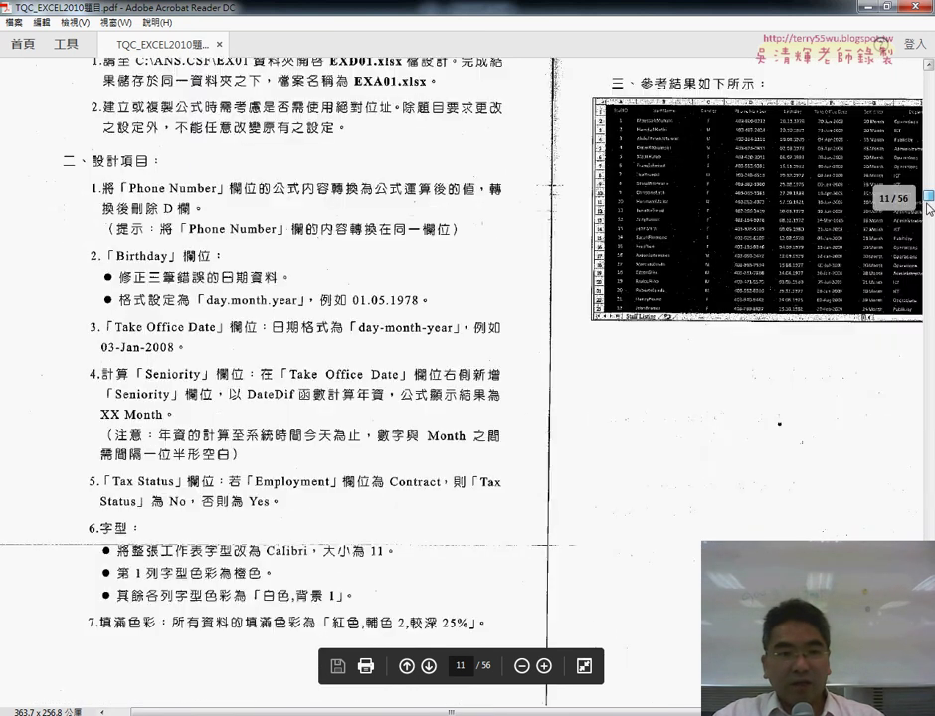
drag(929, 196, 928, 238)
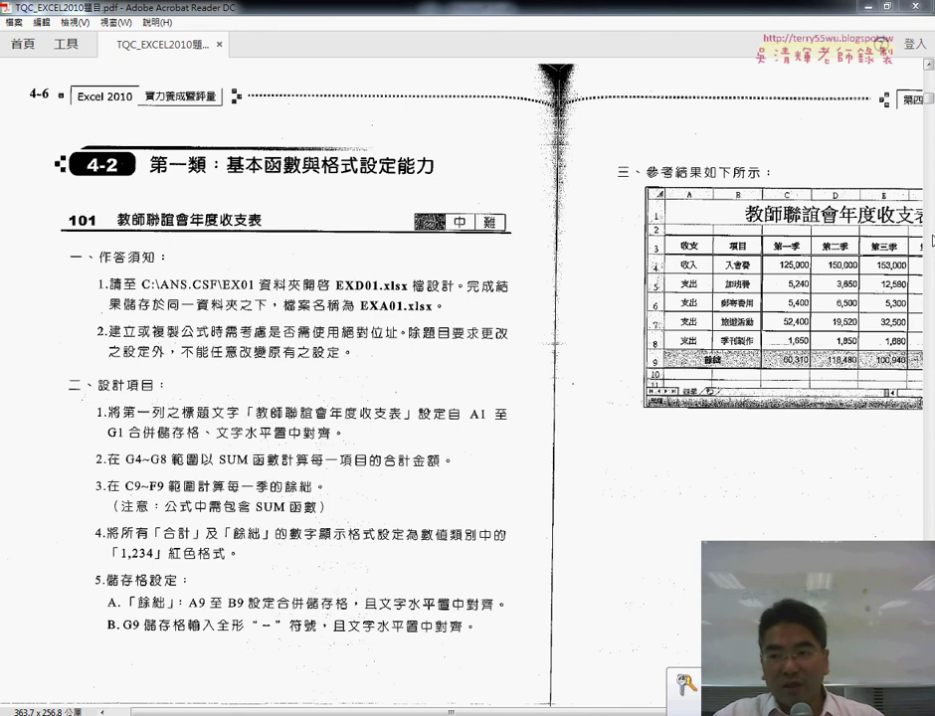
scroll(932, 240, down, 5)
scroll(933, 240, down, 5)
scroll(796, 231, down, 5)
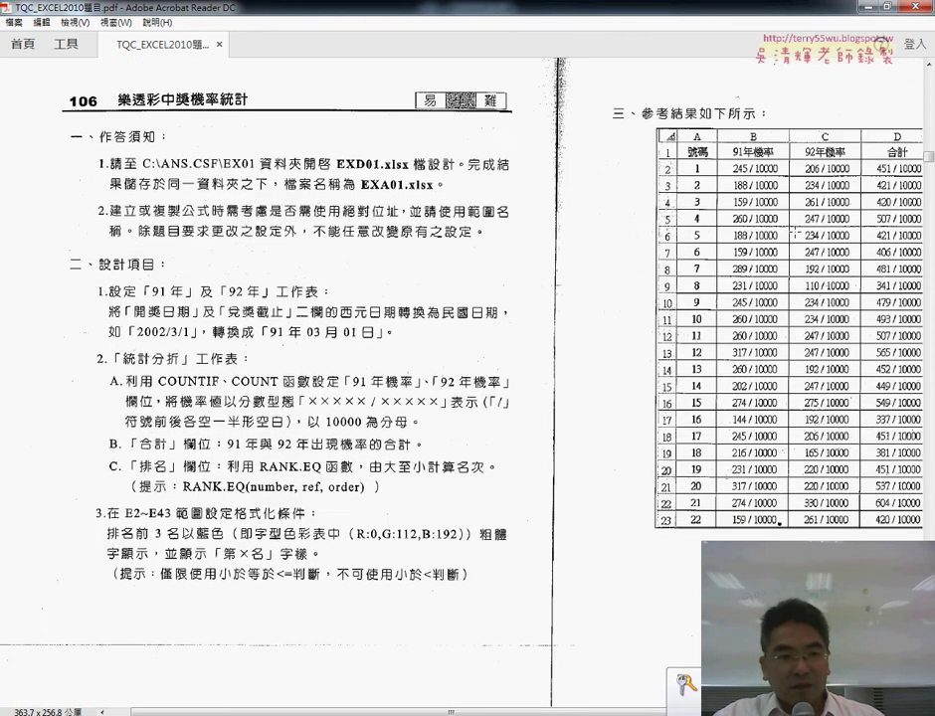
drag(933, 184, 927, 216)
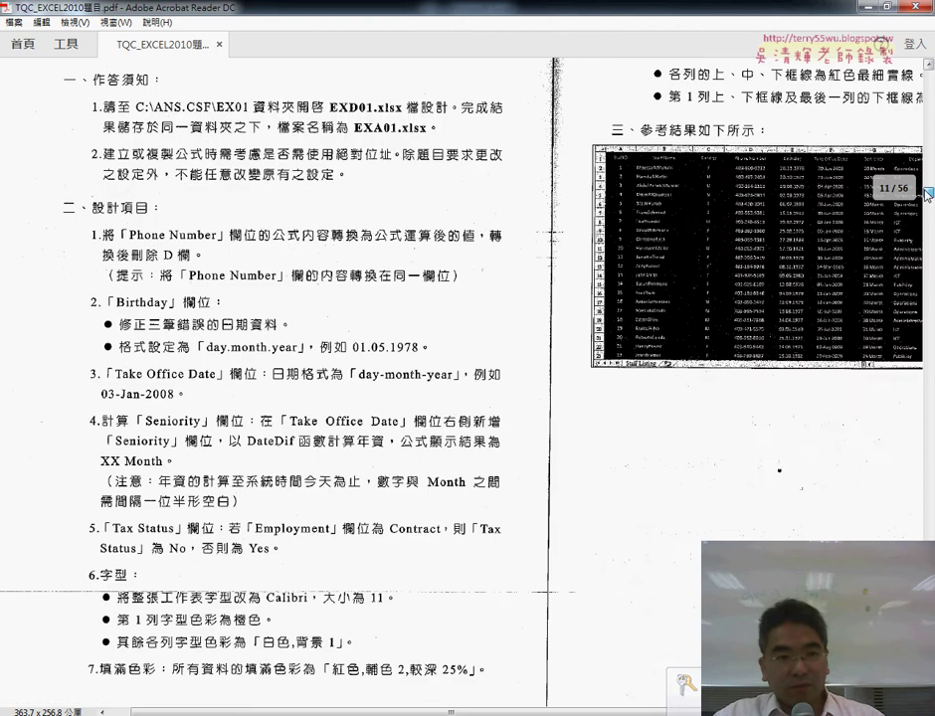
scroll(591, 274, down, 2)
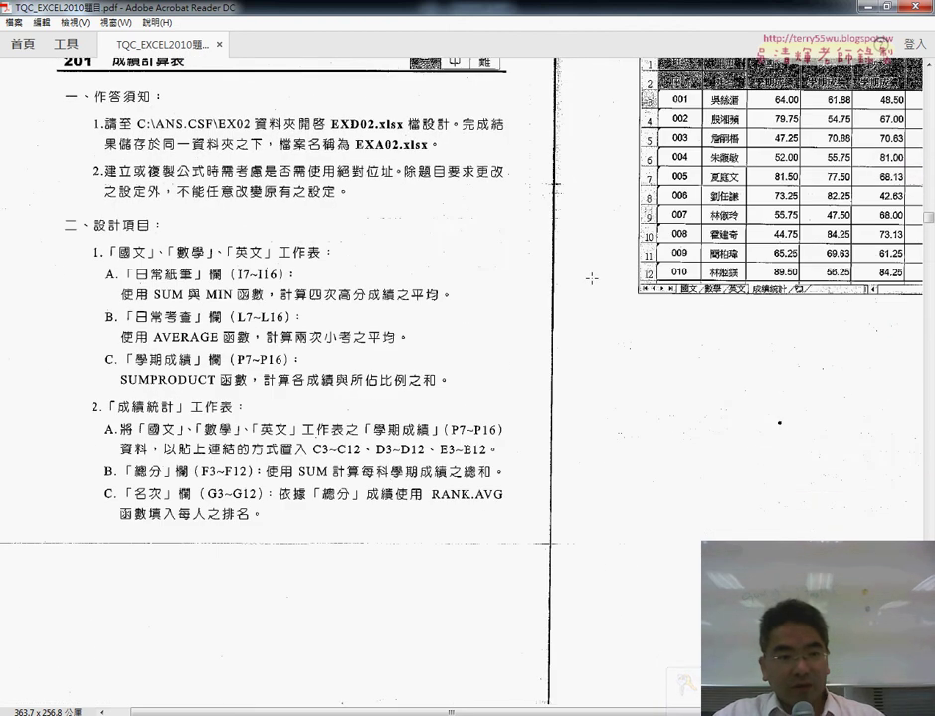
scroll(595, 278, down, 10)
scroll(595, 277, down, 1)
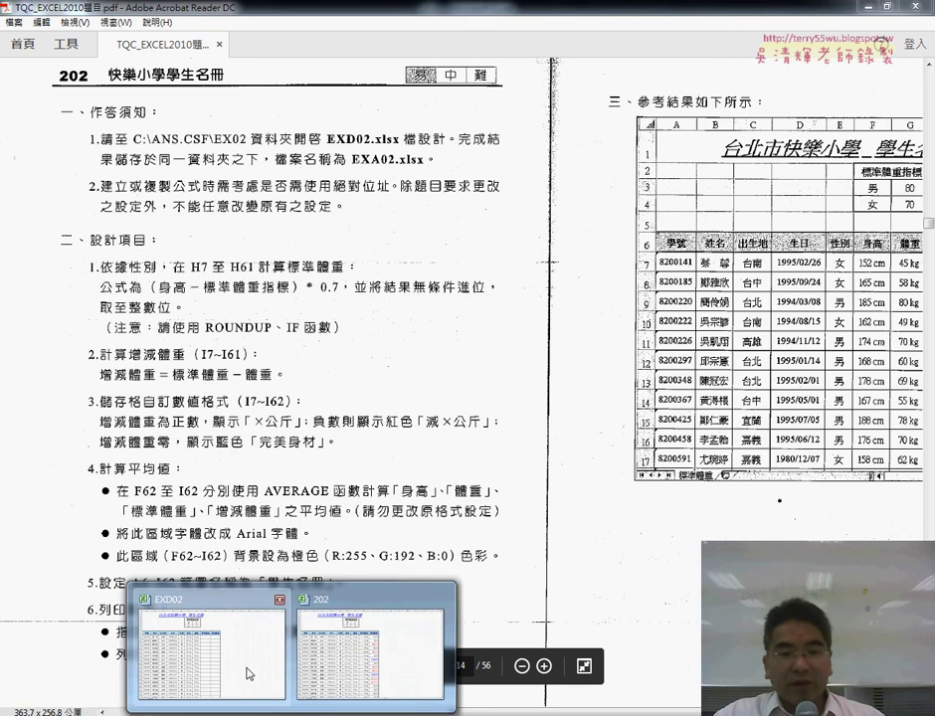
click(246, 615)
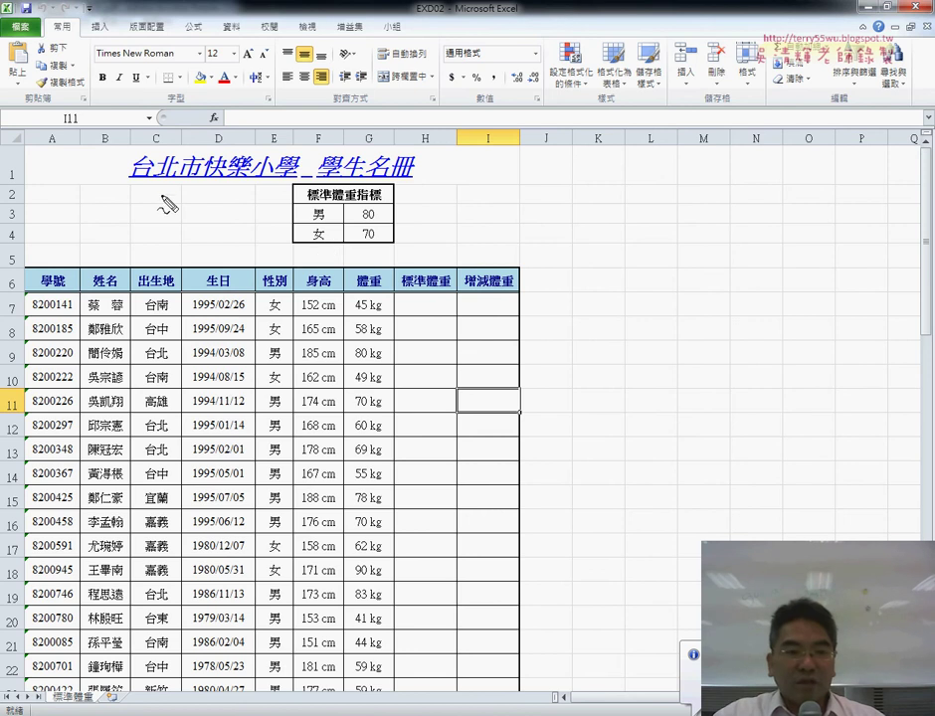
drag(224, 181, 285, 179)
drag(398, 194, 406, 193)
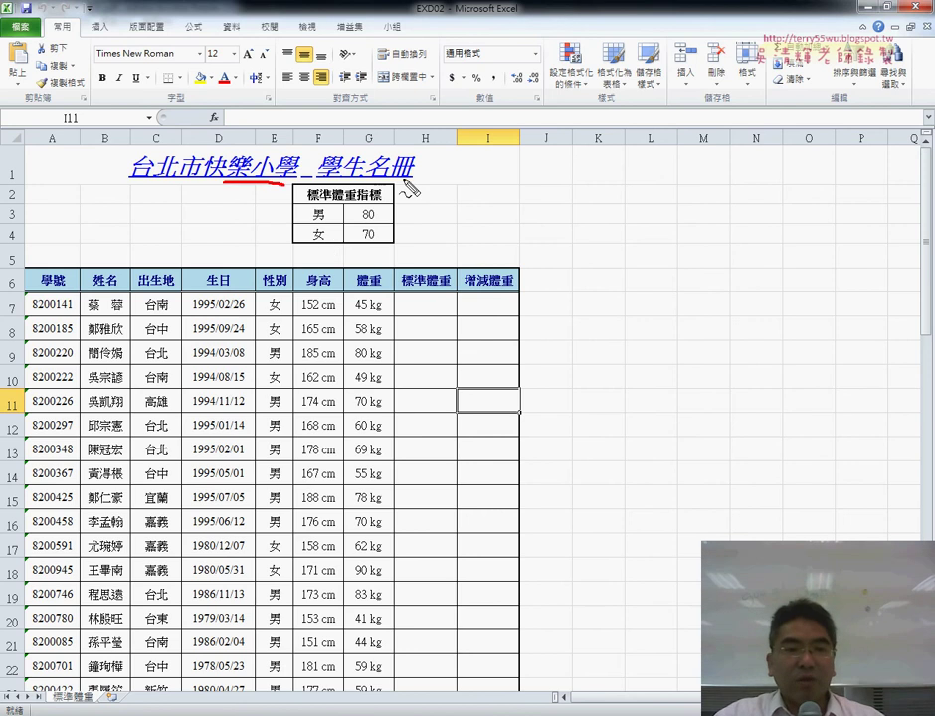
mouse_move(312, 225)
mouse_down()
mouse_move(328, 225)
mouse_move(326, 245)
mouse_up()
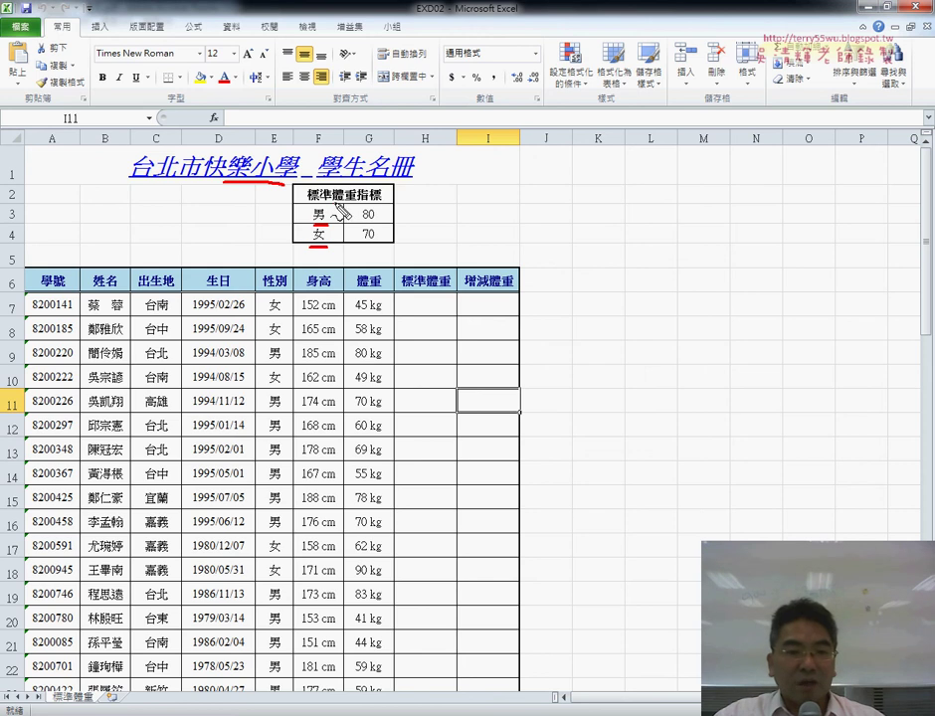
drag(376, 209, 380, 235)
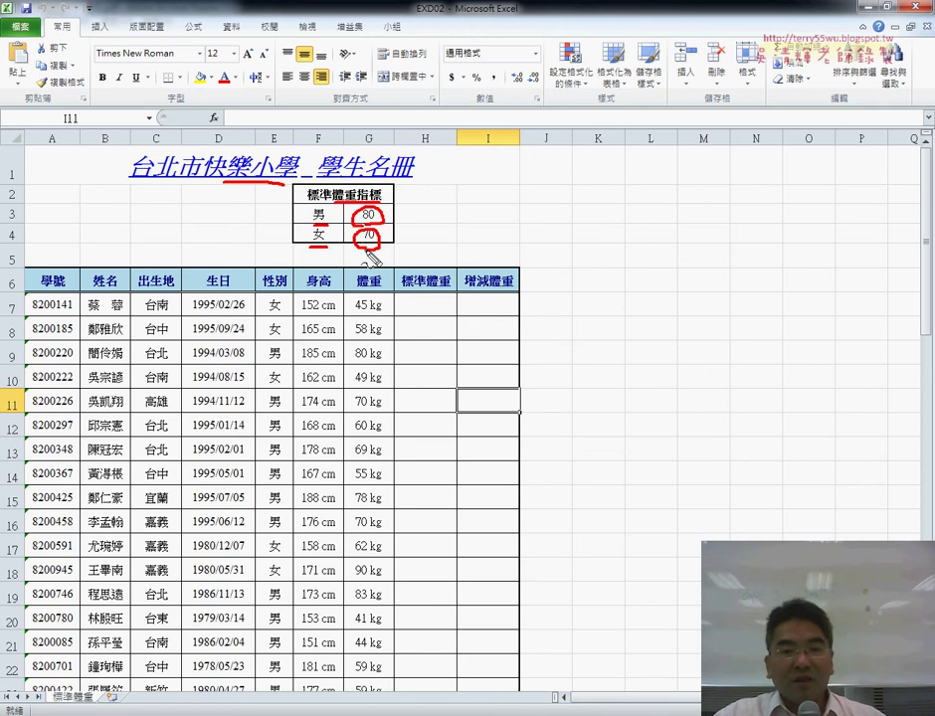
drag(426, 288, 425, 324)
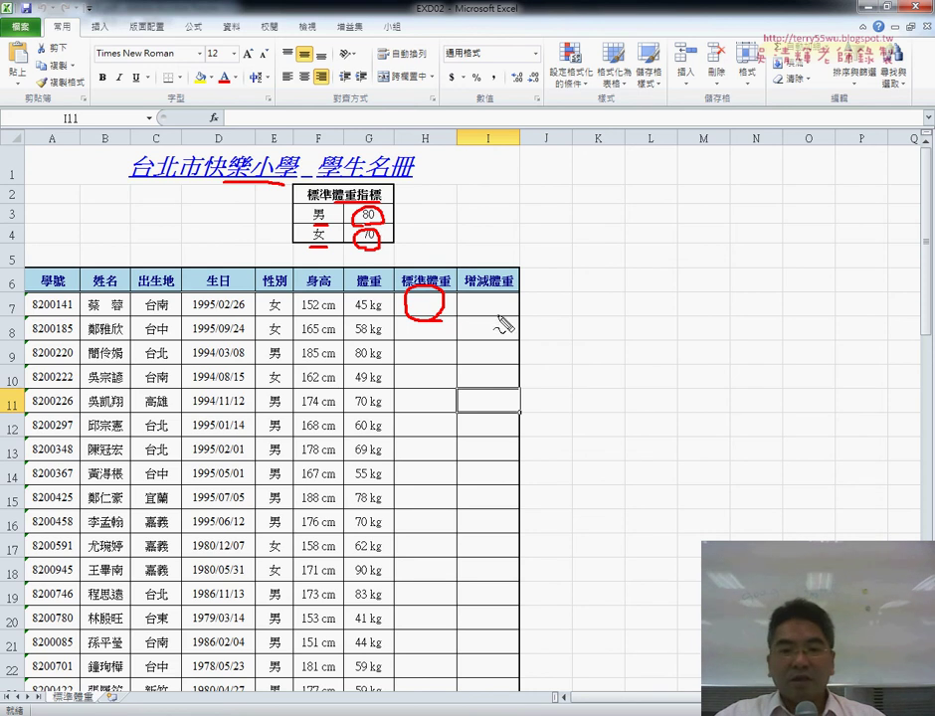
mouse_move(472, 309)
mouse_down()
mouse_move(515, 301)
mouse_move(502, 325)
mouse_up()
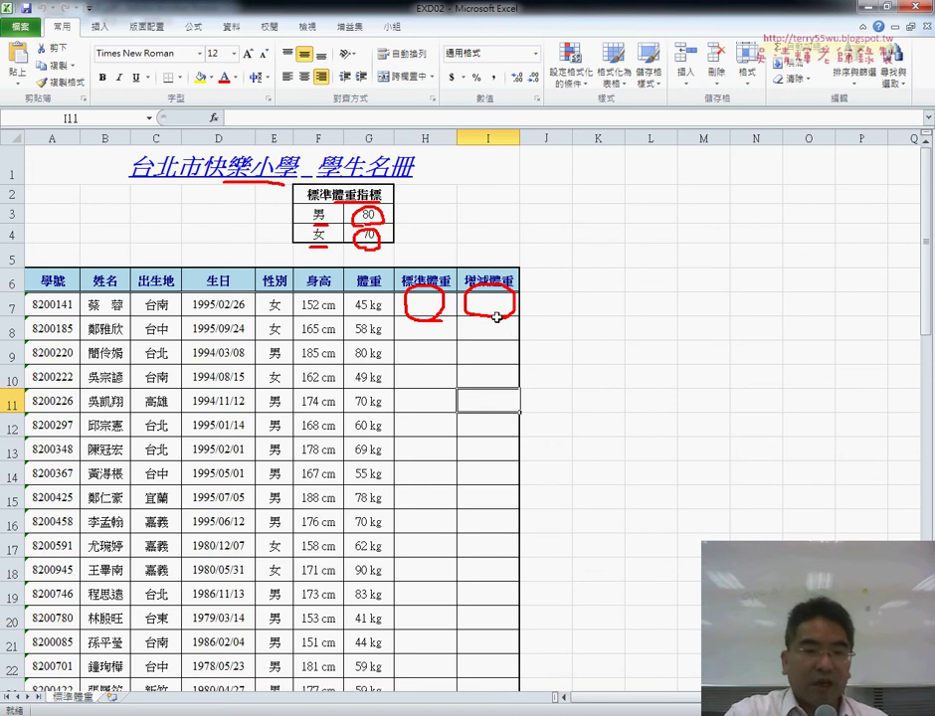
key(Escape)
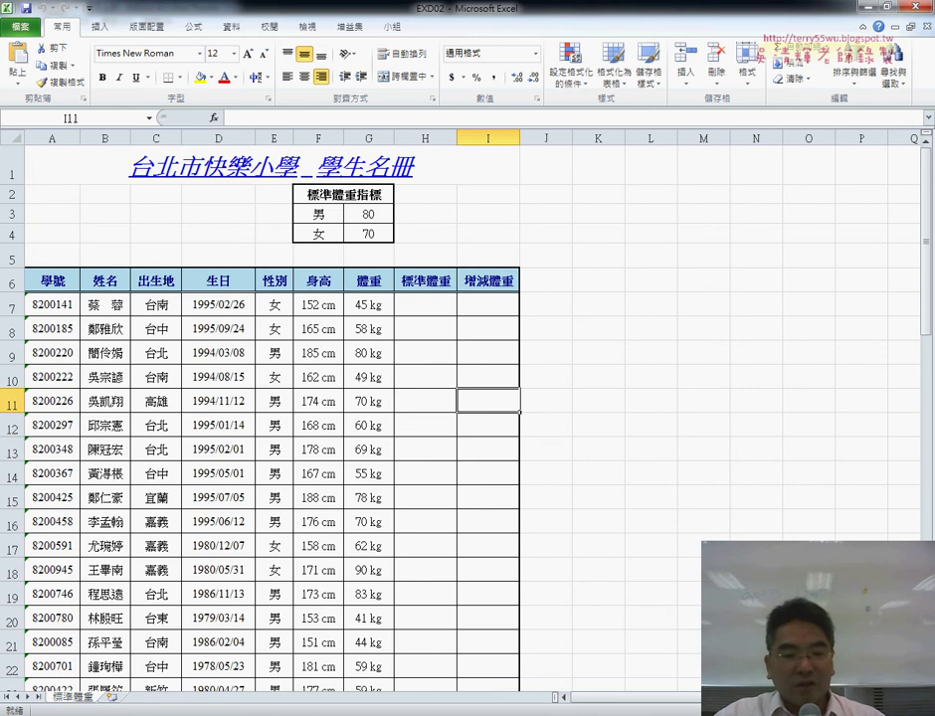
click(359, 673)
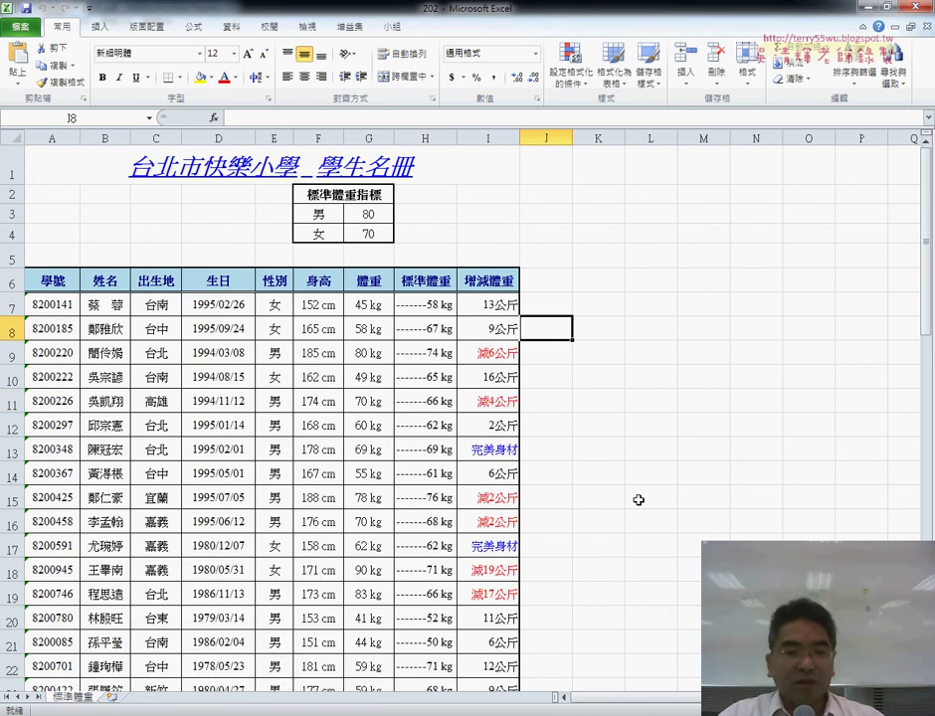
key(ctrl+2)
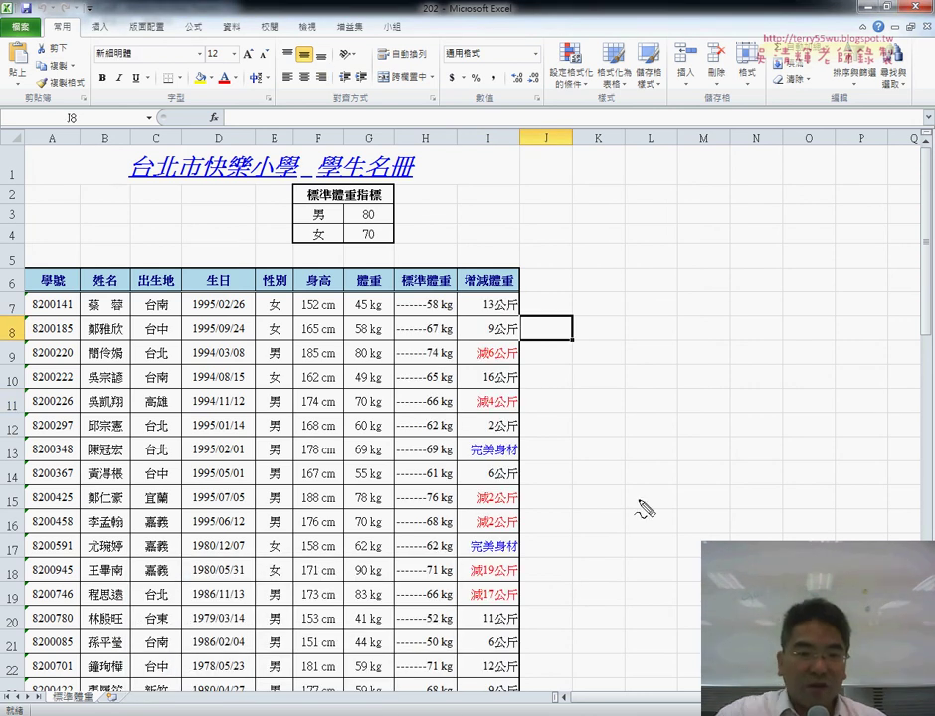
drag(450, 301, 456, 328)
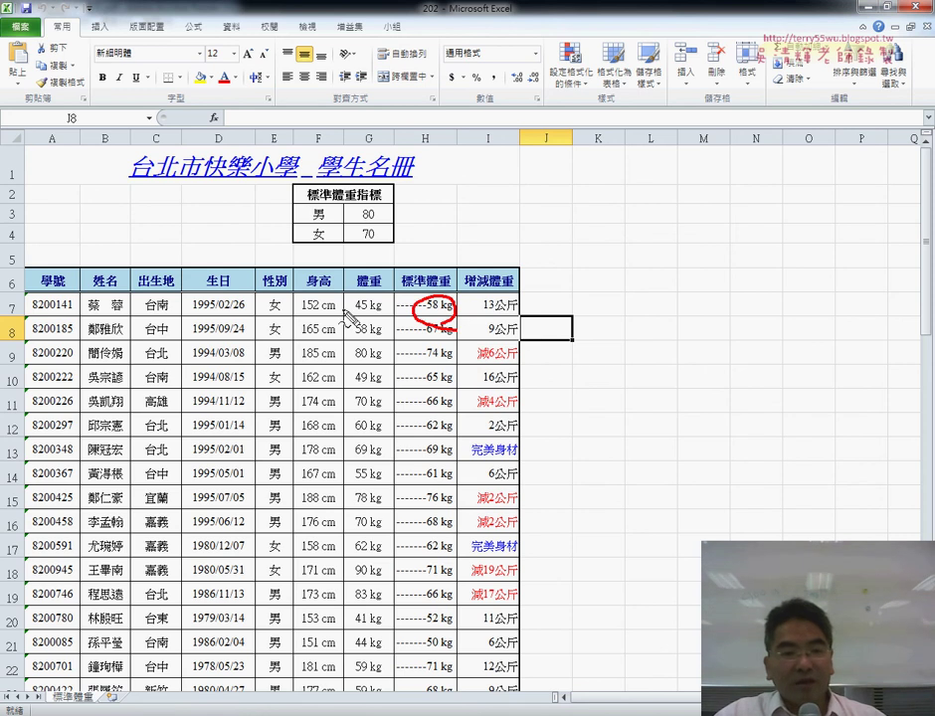
drag(266, 316, 277, 319)
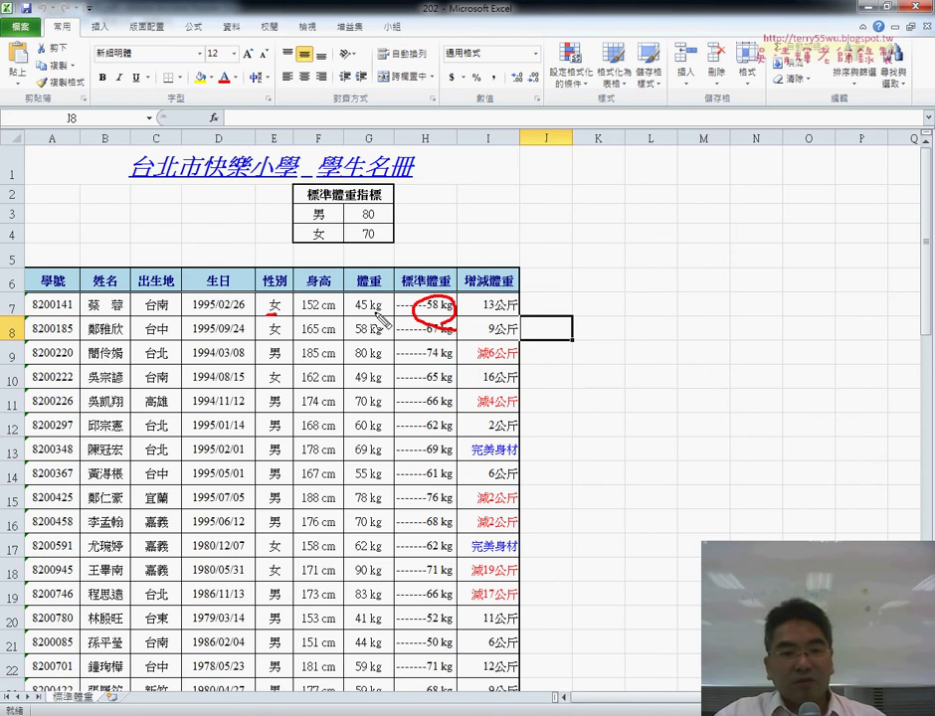
drag(354, 312, 366, 313)
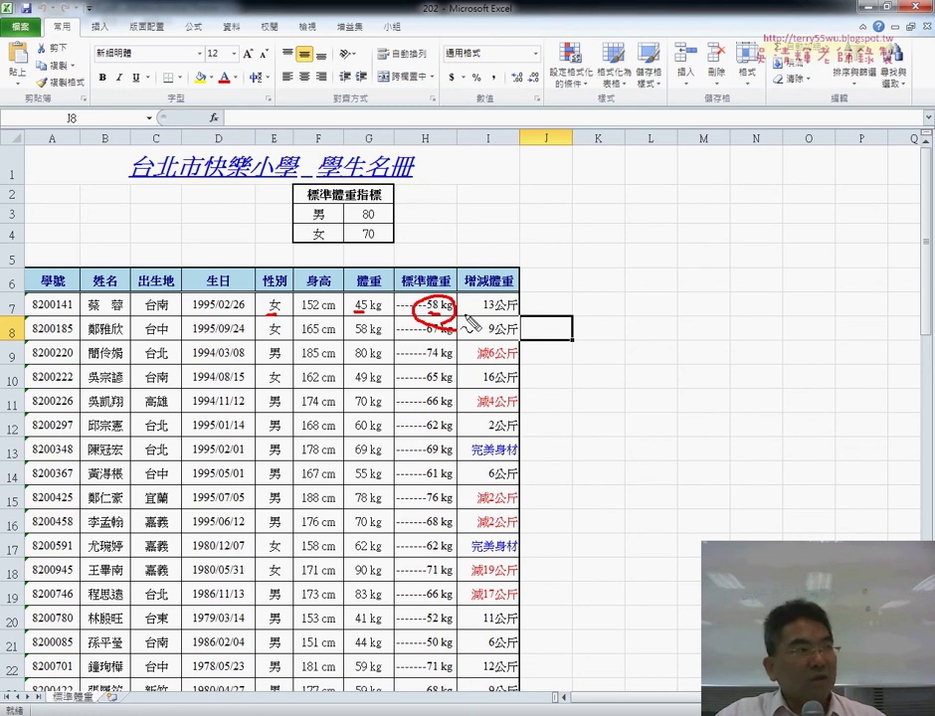
drag(468, 318, 493, 318)
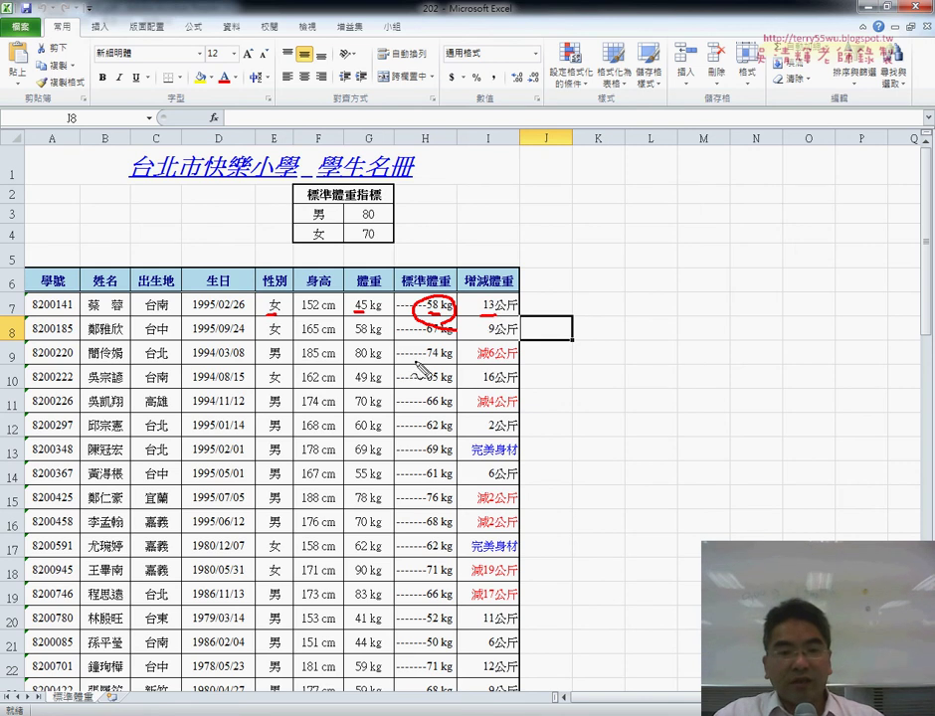
drag(356, 363, 367, 363)
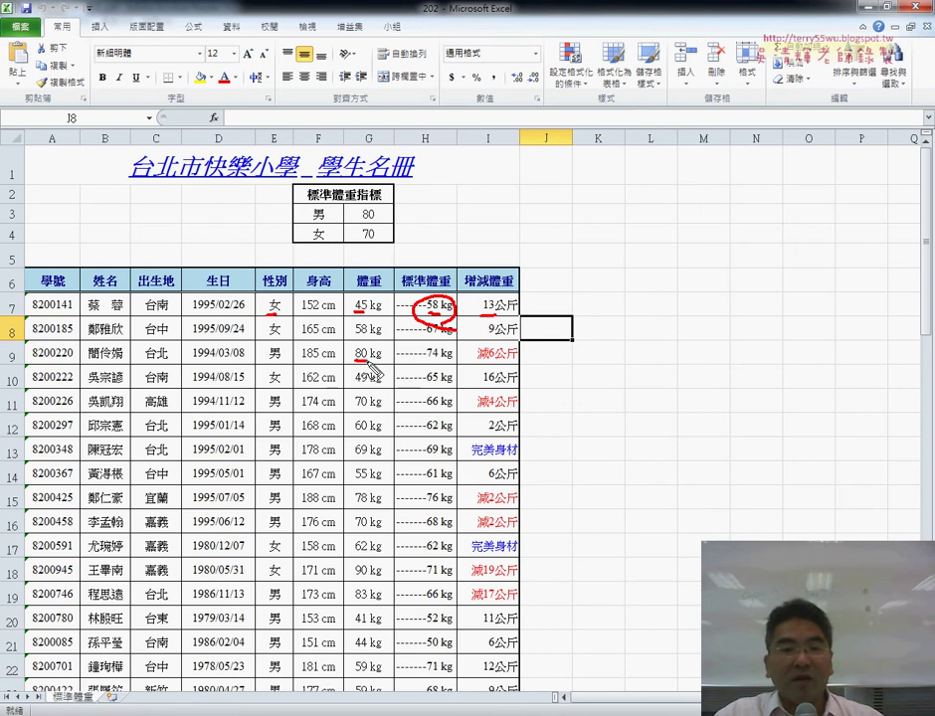
drag(426, 362, 517, 365)
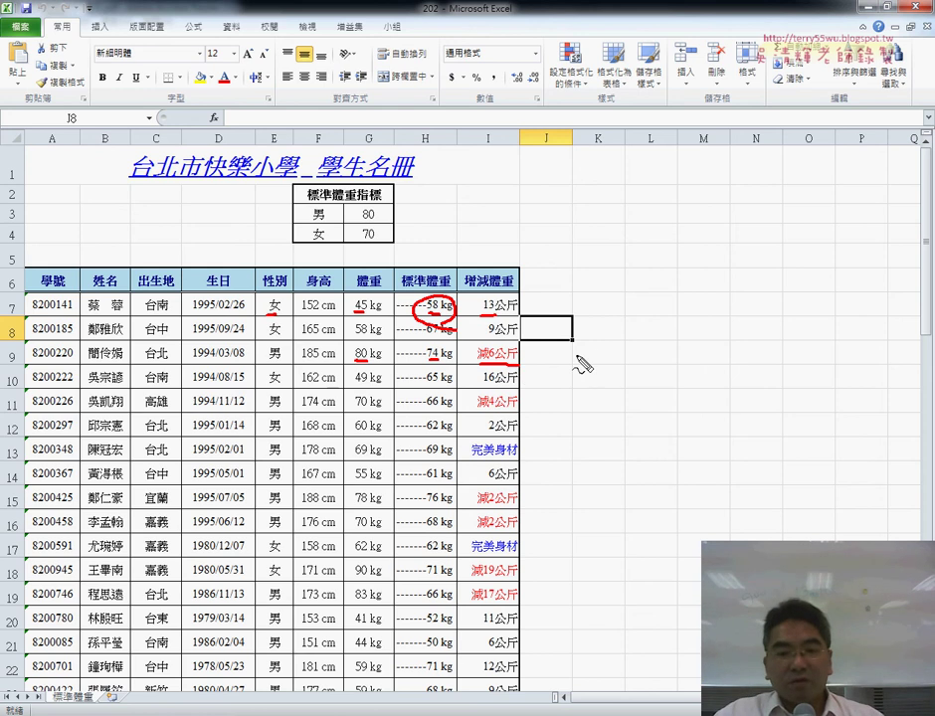
mouse_move(575, 353)
mouse_down()
mouse_move(588, 353)
mouse_move(590, 366)
mouse_move(597, 356)
mouse_up()
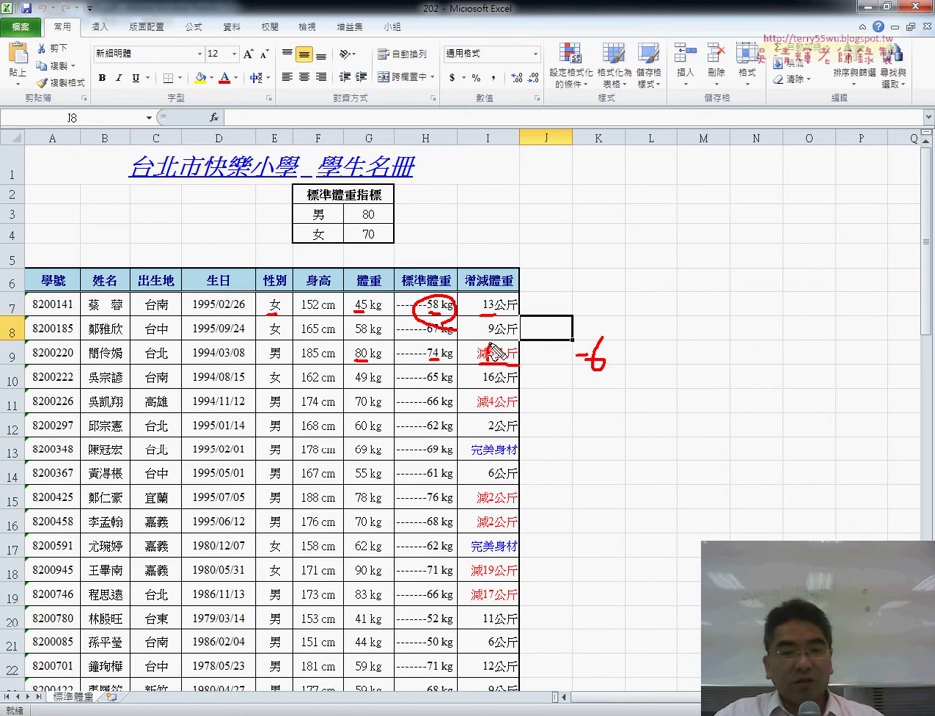
drag(495, 343, 487, 368)
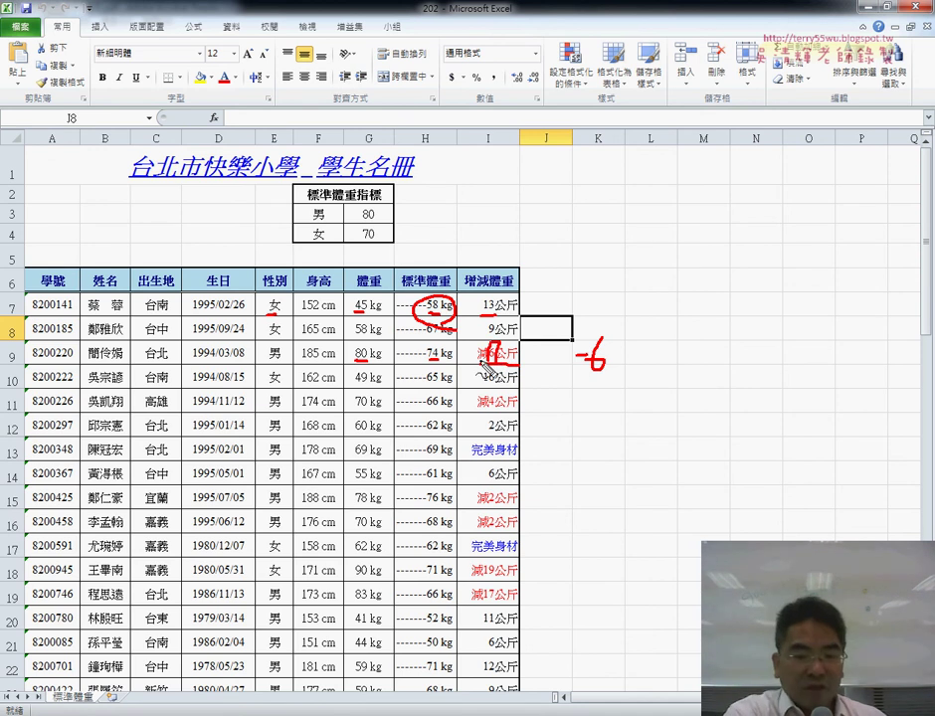
key(Escape)
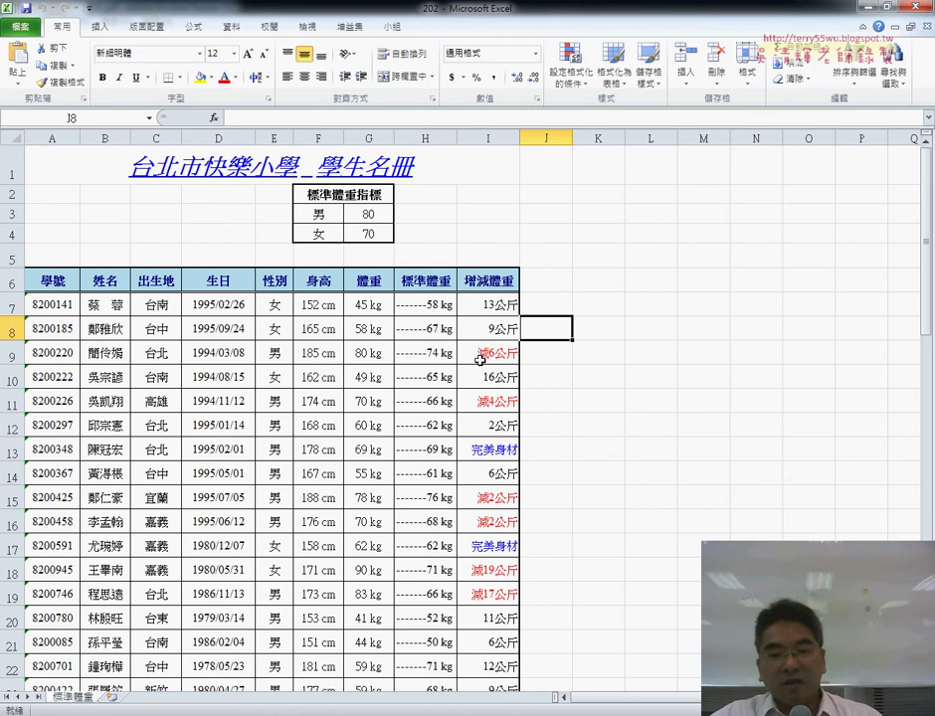
click(488, 451)
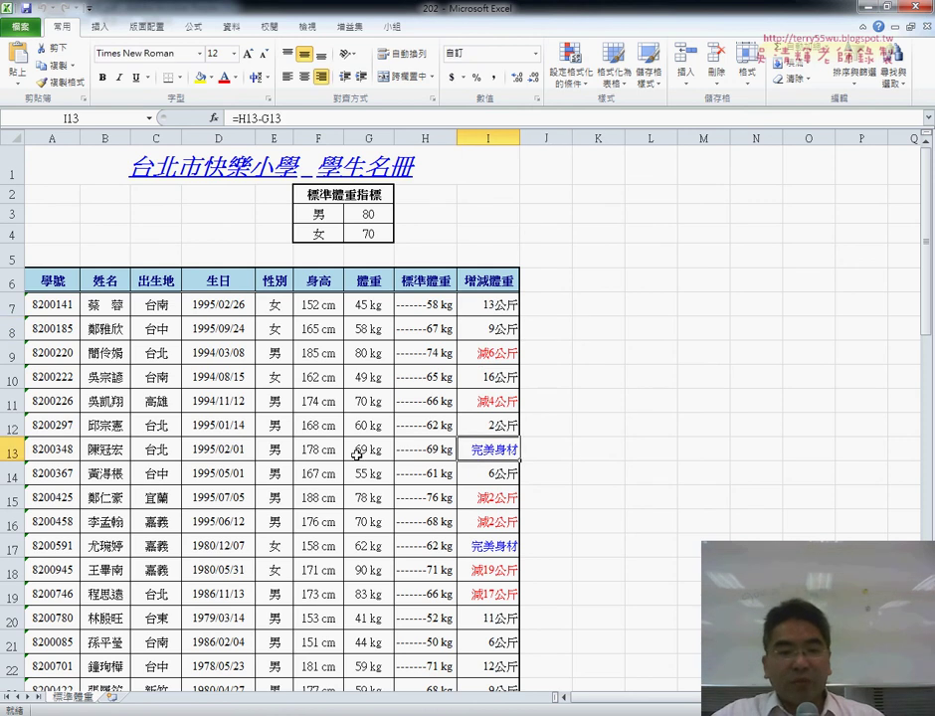
click(358, 452)
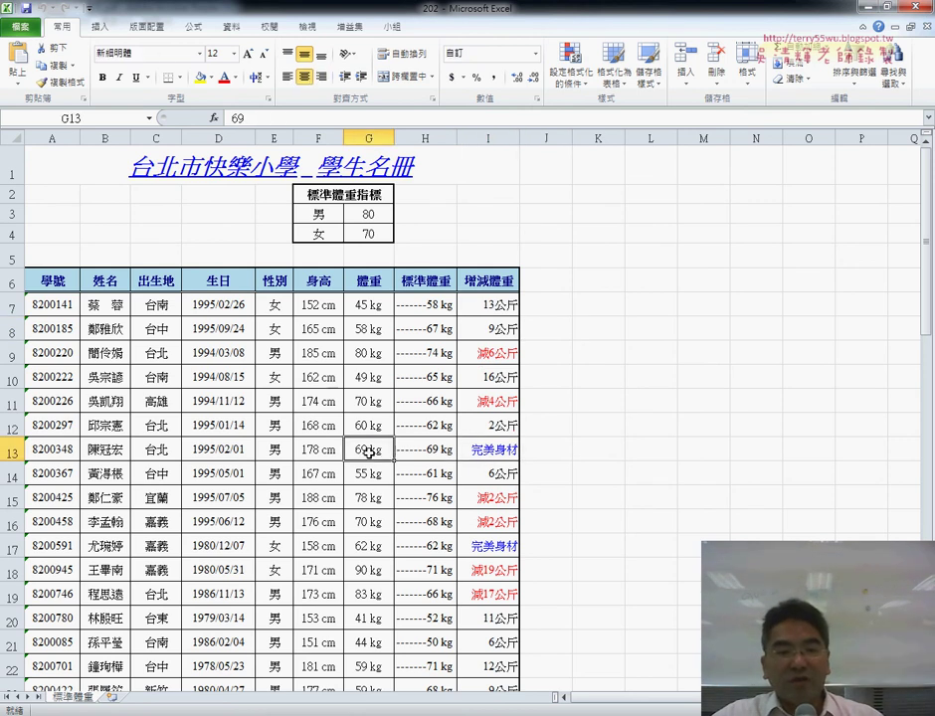
click(448, 449)
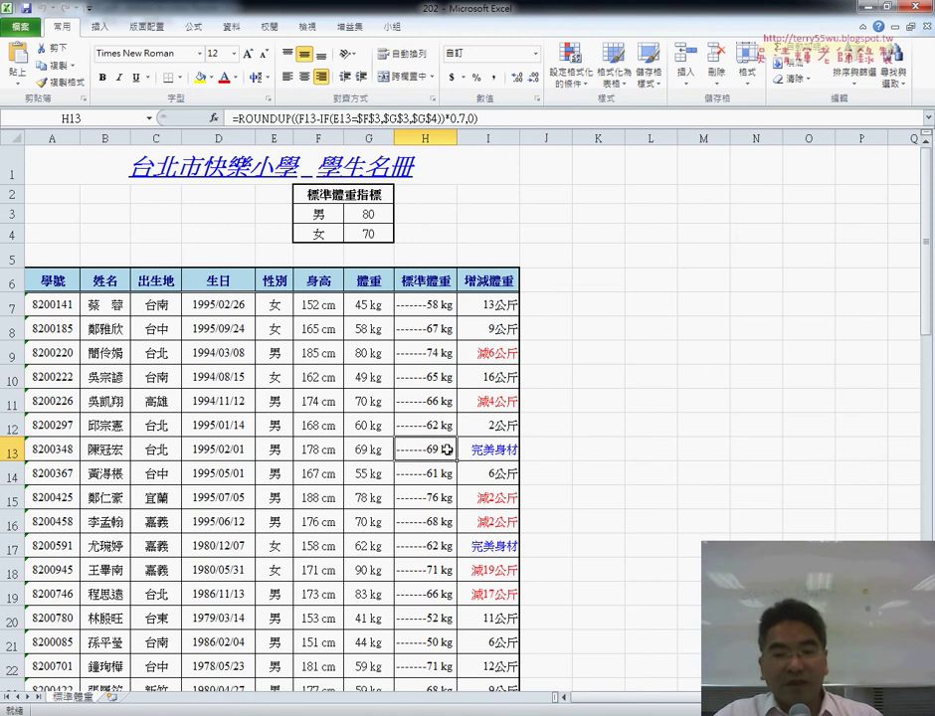
click(494, 453)
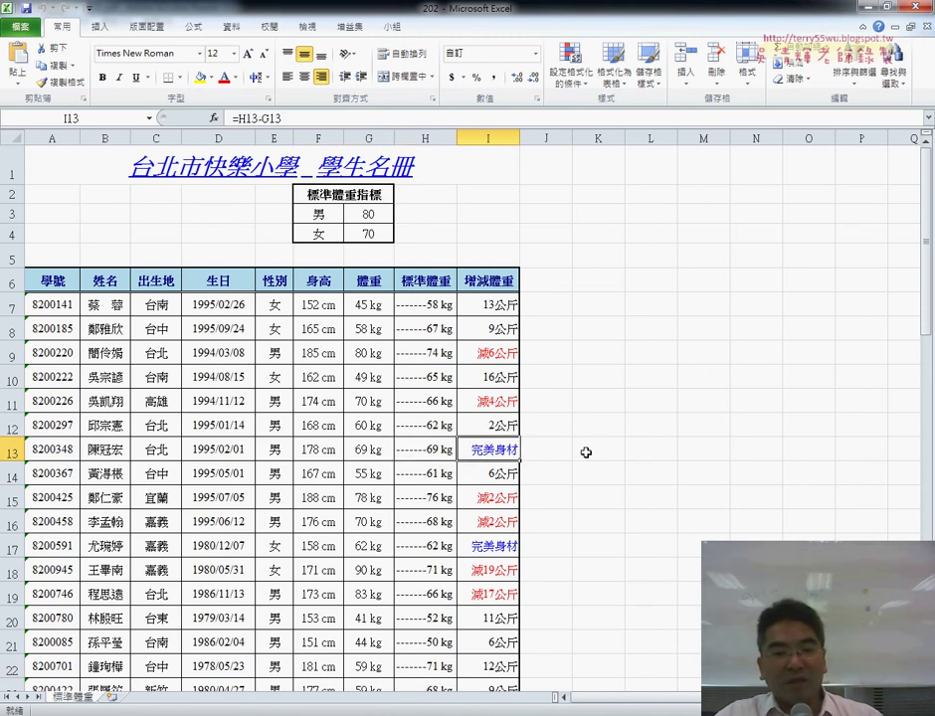
scroll(586, 453, down, 6)
scroll(586, 449, down, 6)
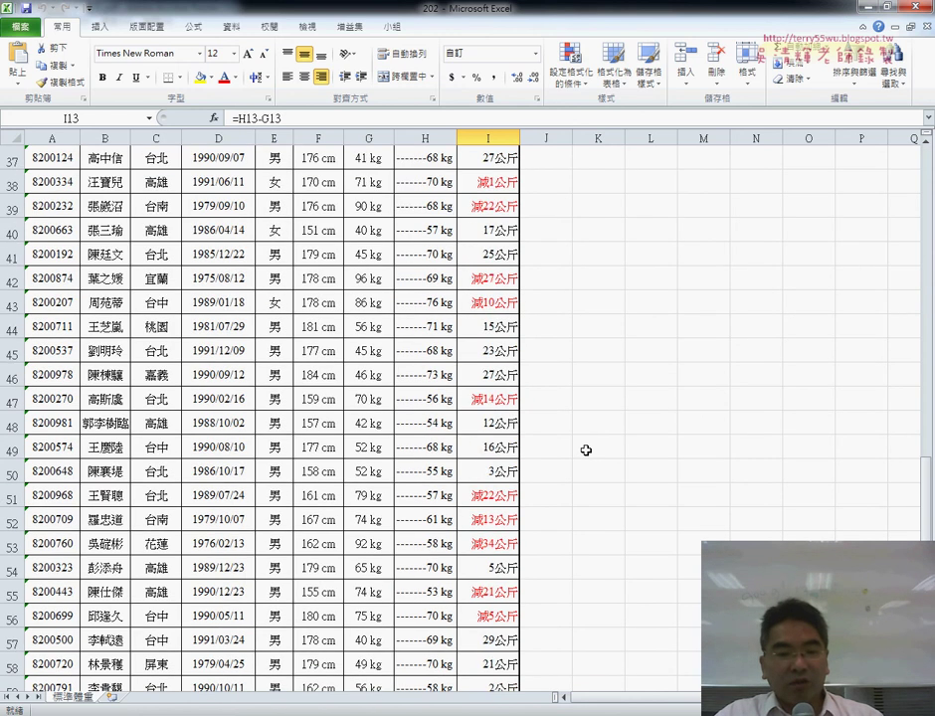
scroll(592, 448, down, 5)
click(329, 397)
click(365, 397)
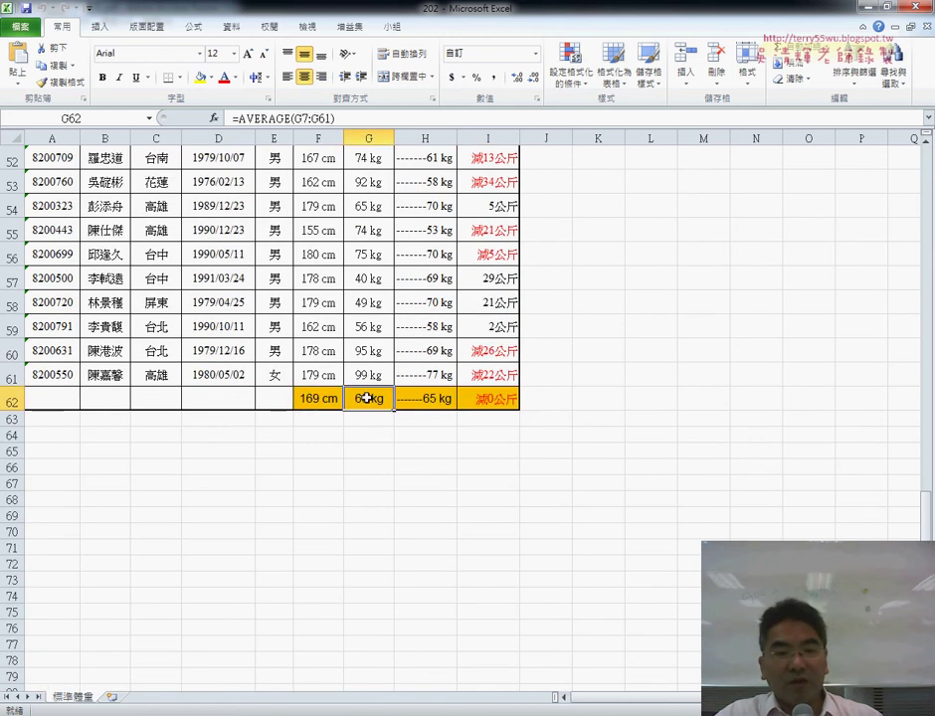
click(448, 397)
click(472, 398)
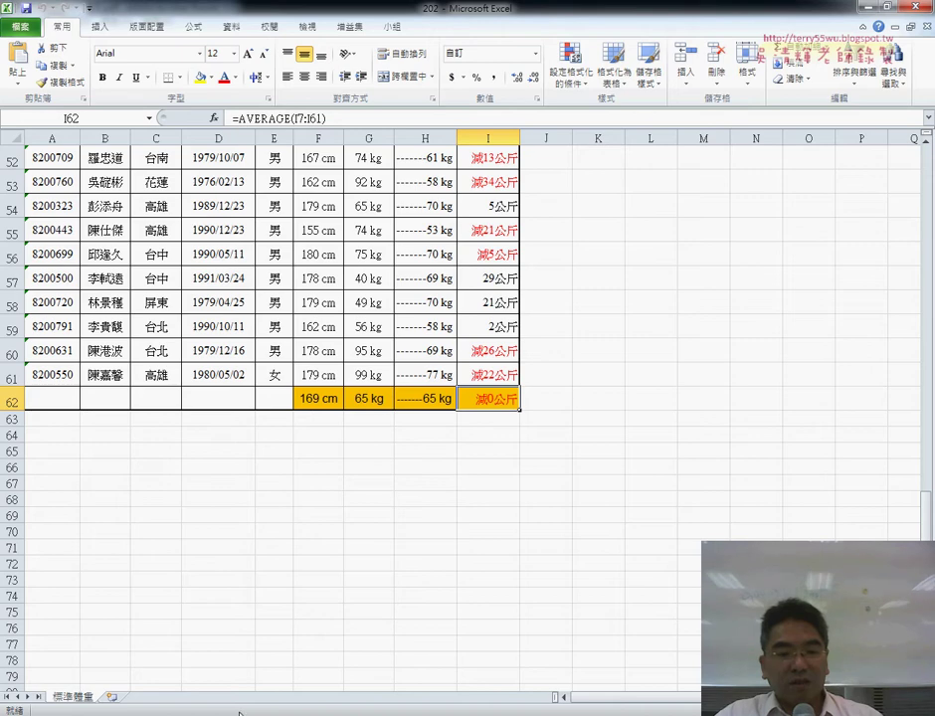
Underline the (height − index) × 0.7 round-up formula and ROUNDUP note, and circle the custom-format requirement
key(alt+Tab)
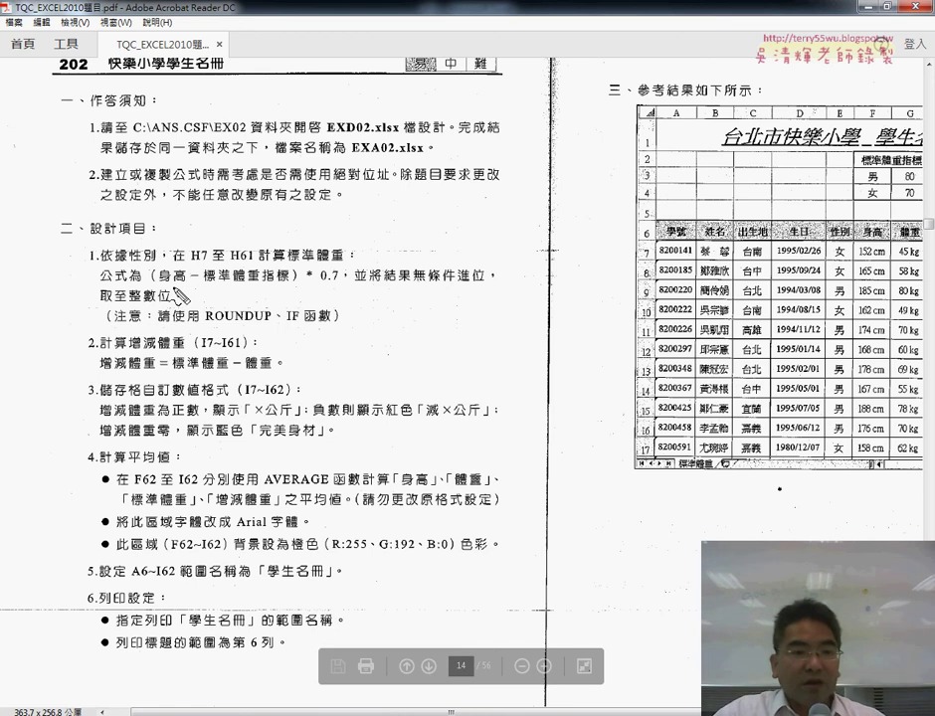
drag(151, 285, 283, 285)
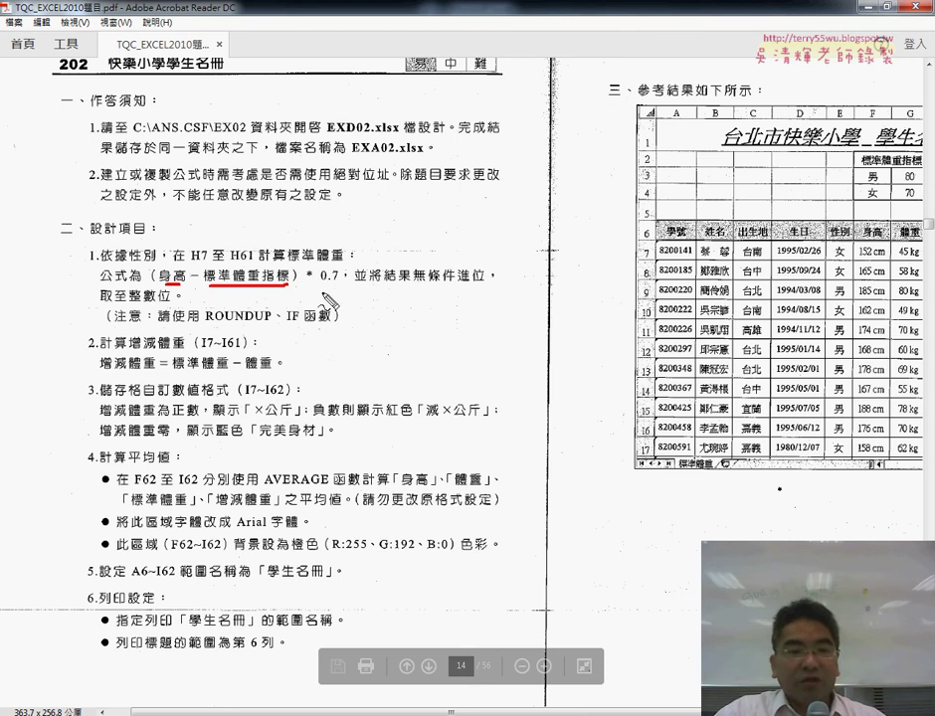
drag(310, 284, 350, 284)
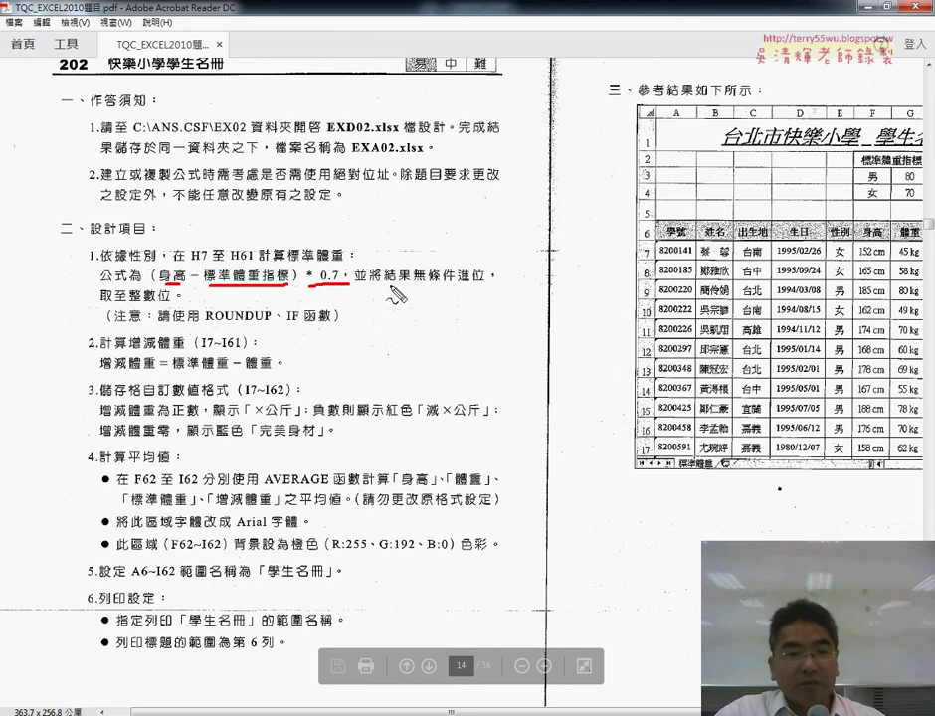
drag(388, 288, 476, 294)
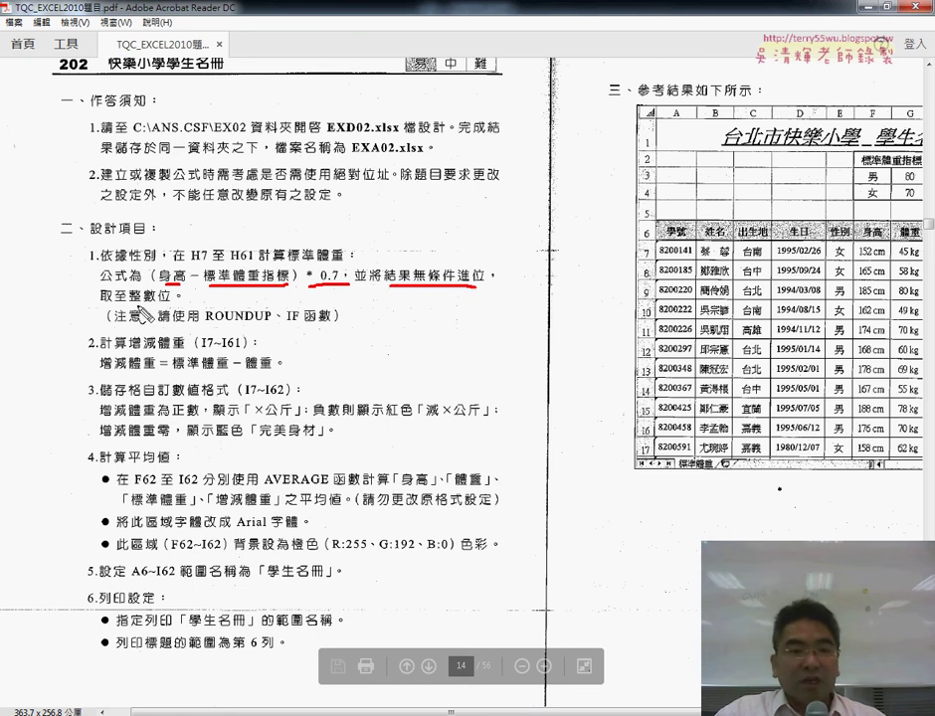
drag(204, 321, 298, 320)
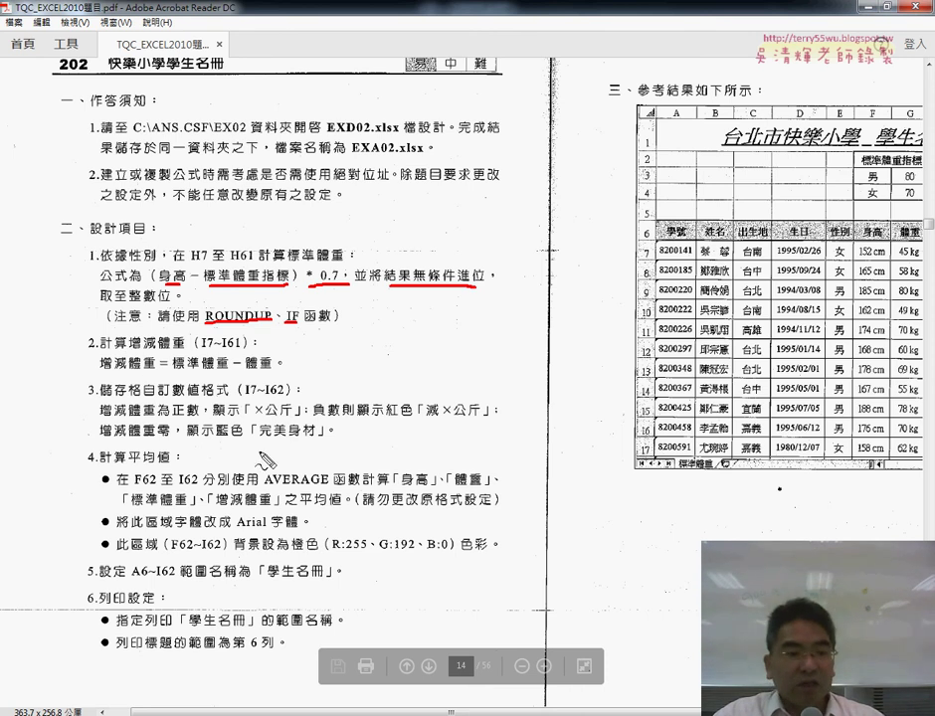
mouse_move(257, 441)
mouse_down()
mouse_move(400, 446)
mouse_move(408, 419)
mouse_up()
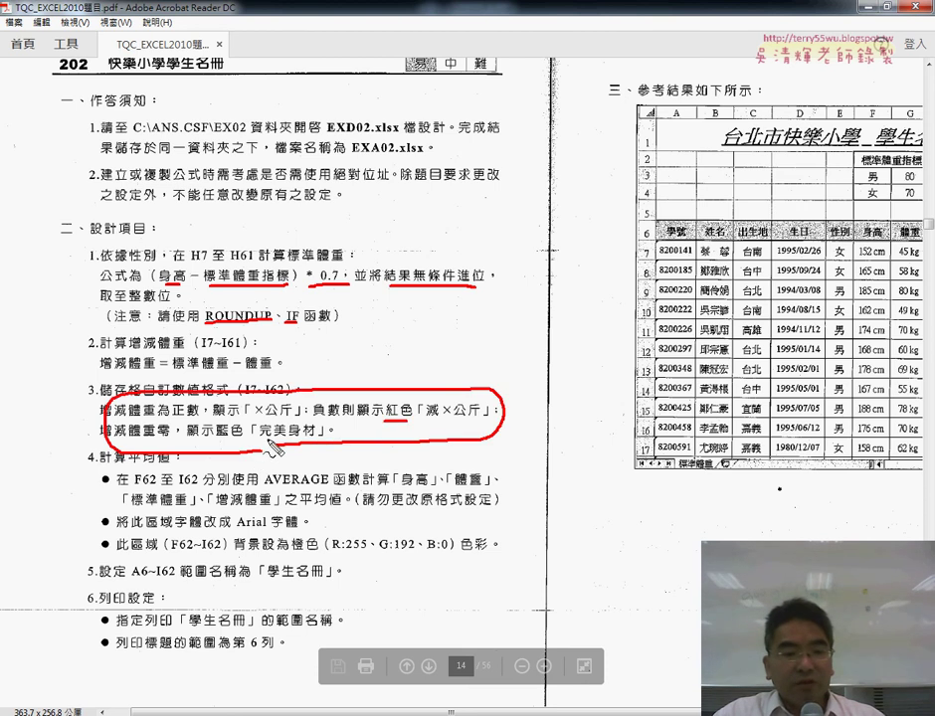
Underline the ×公斤 and 完美身材 formats and the range-name rule, and mark F3 on the sample
drag(255, 418, 291, 418)
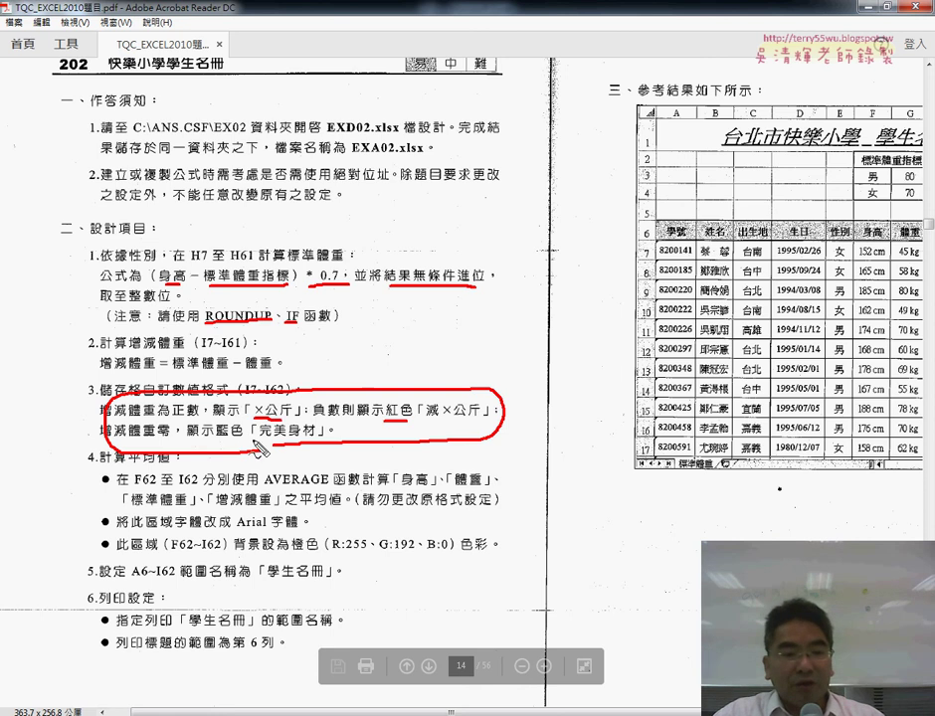
drag(257, 438, 322, 438)
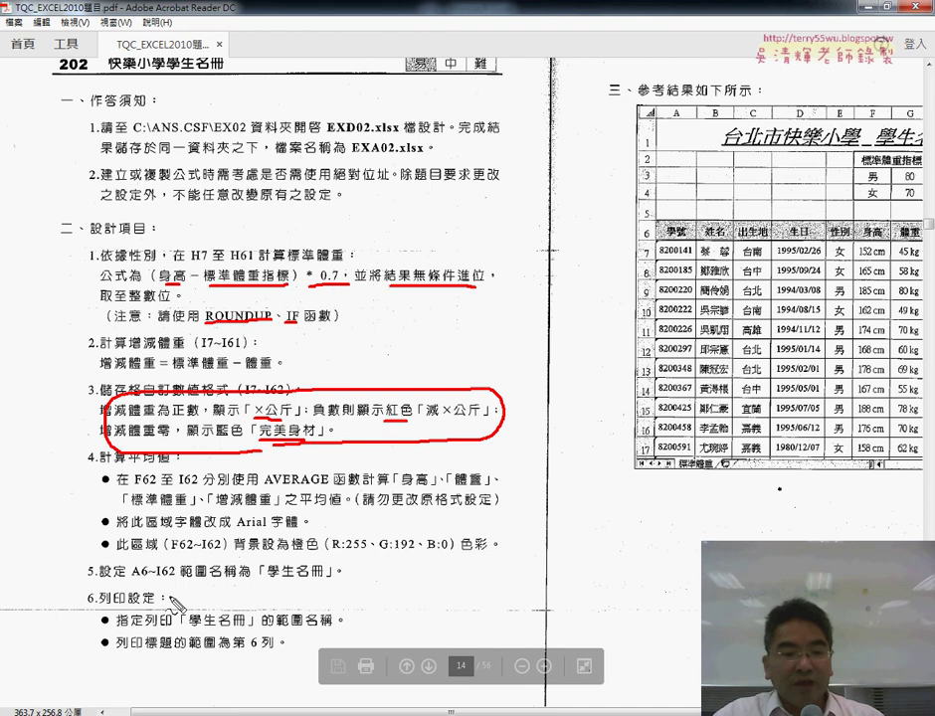
drag(185, 584, 320, 585)
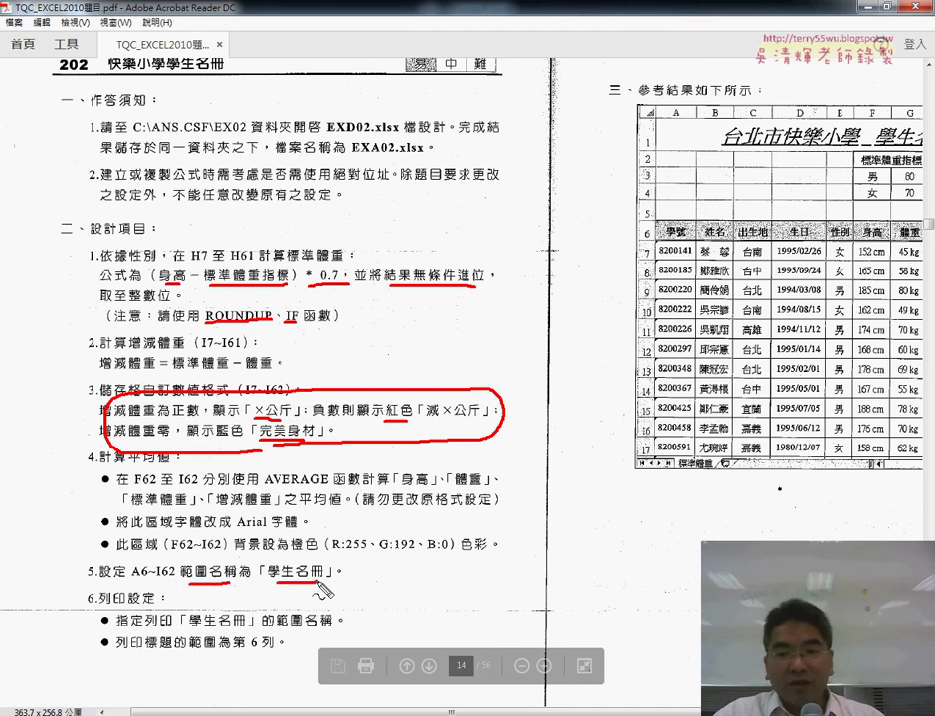
drag(651, 221, 652, 464)
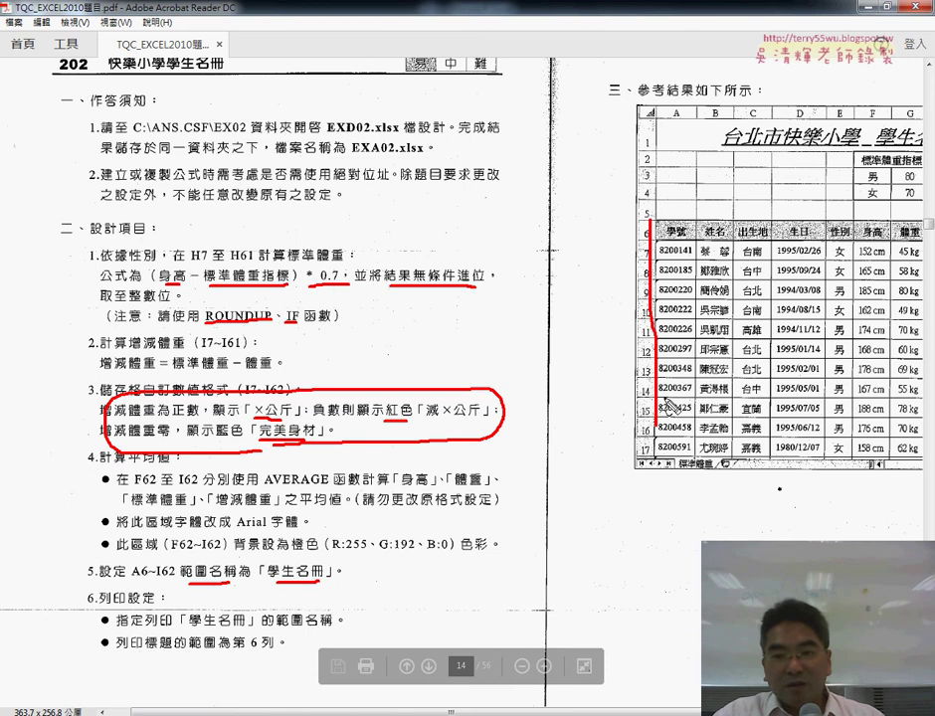
mouse_move(689, 210)
mouse_down()
mouse_move(804, 209)
mouse_move(664, 465)
mouse_up()
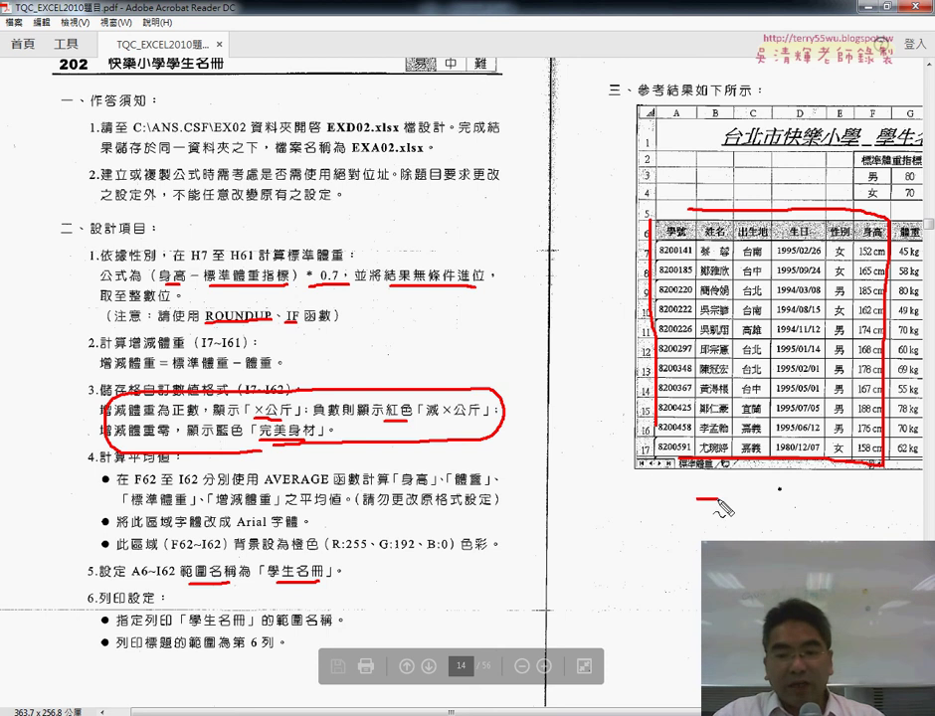
mouse_move(717, 501)
mouse_down()
mouse_move(696, 538)
mouse_move(712, 518)
mouse_move(718, 537)
mouse_up()
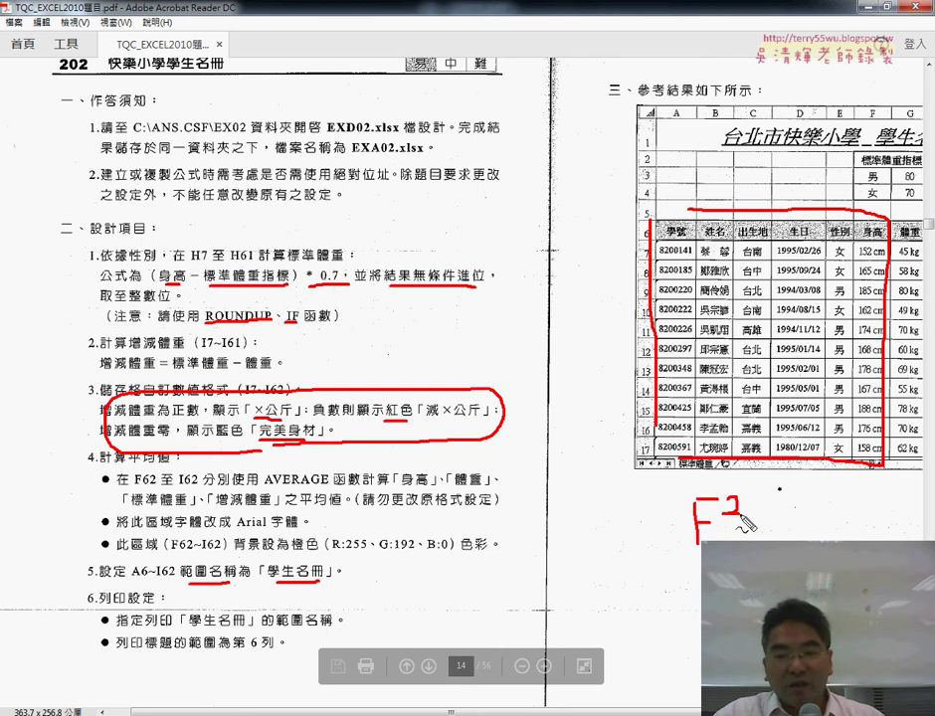
drag(664, 488, 669, 485)
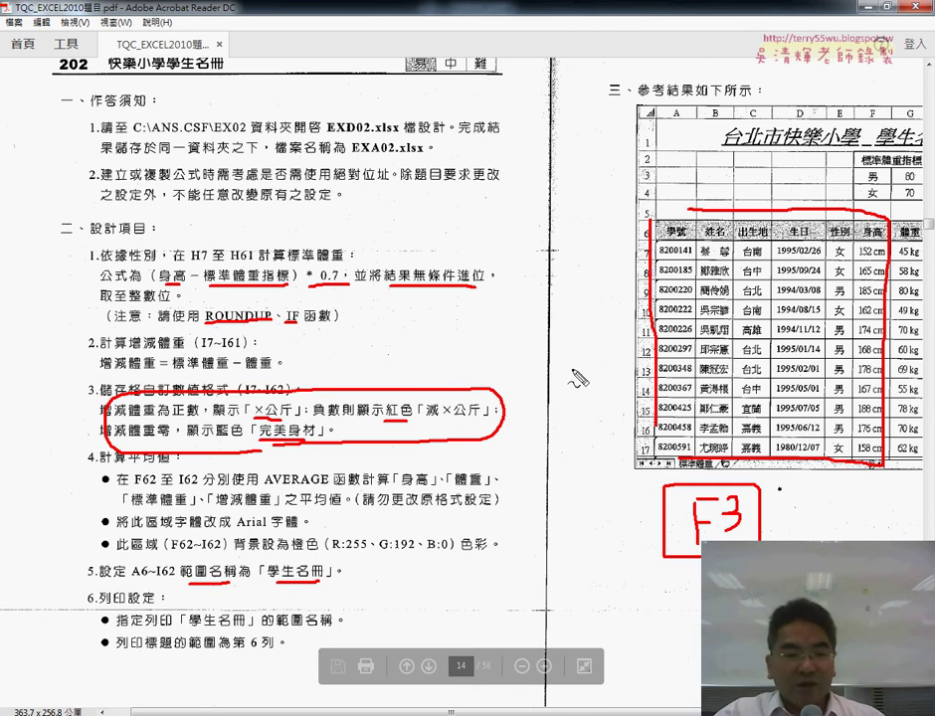
Underline the print-area and print-titles requirements, mark the header rows, then clear all markings
drag(145, 628, 239, 629)
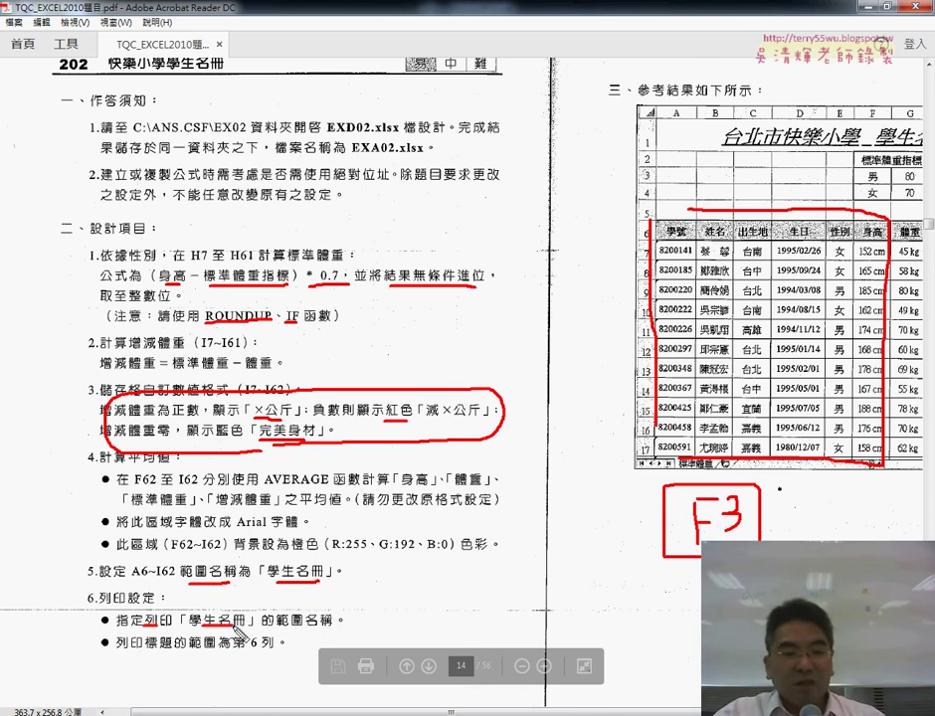
drag(144, 648, 215, 650)
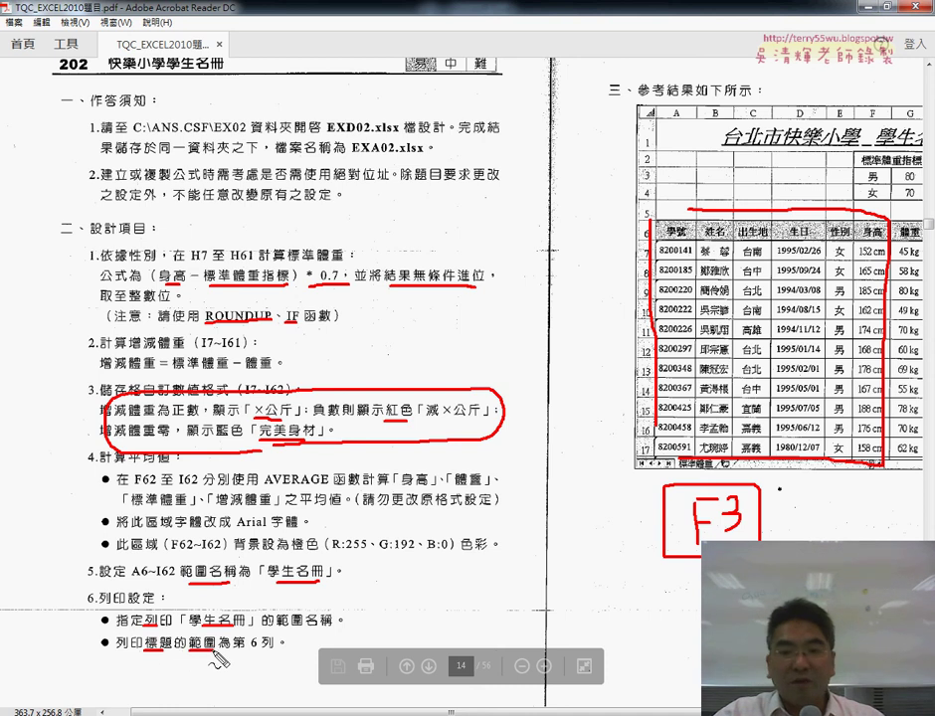
mouse_move(627, 211)
mouse_down()
mouse_move(628, 244)
mouse_move(846, 212)
mouse_move(921, 221)
mouse_move(652, 255)
mouse_up()
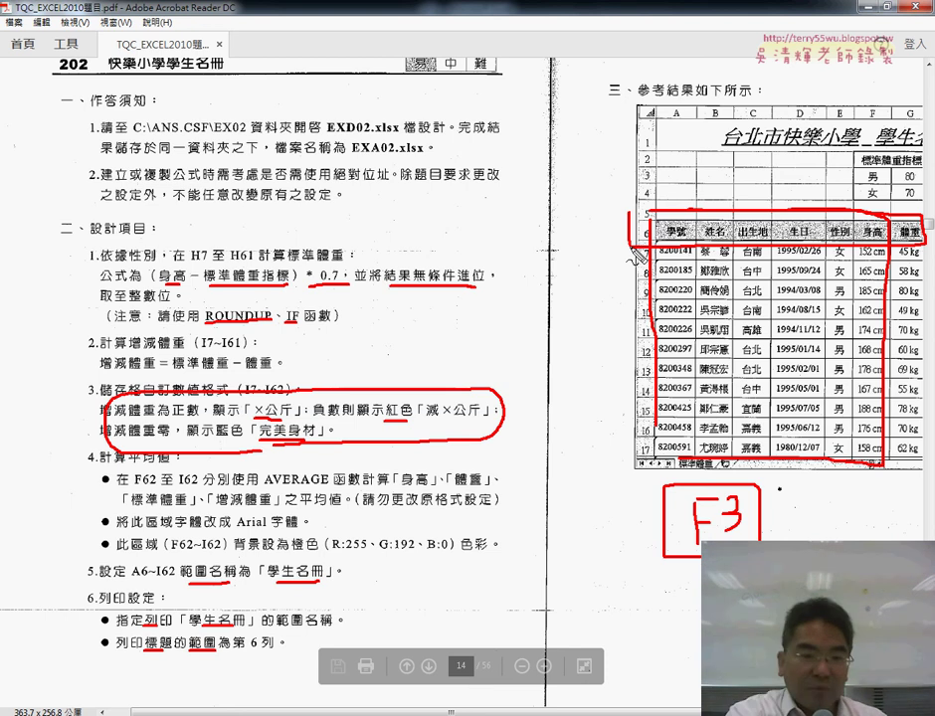
key(e)
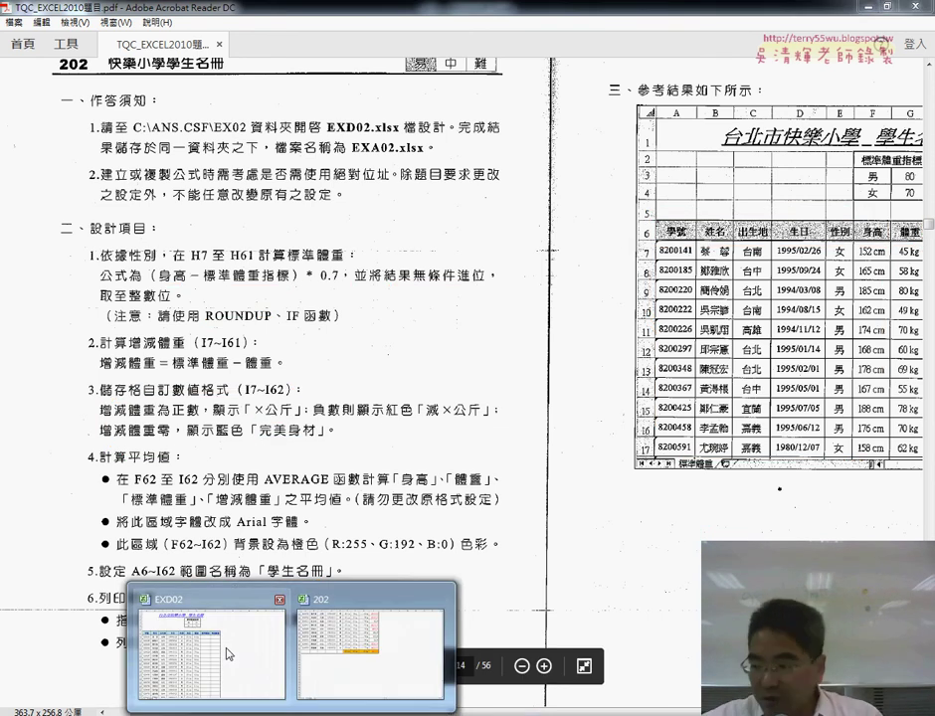
Check H7's formula in the finished 202 workbook, minimize the PDF, and return to EXD02
click(228, 654)
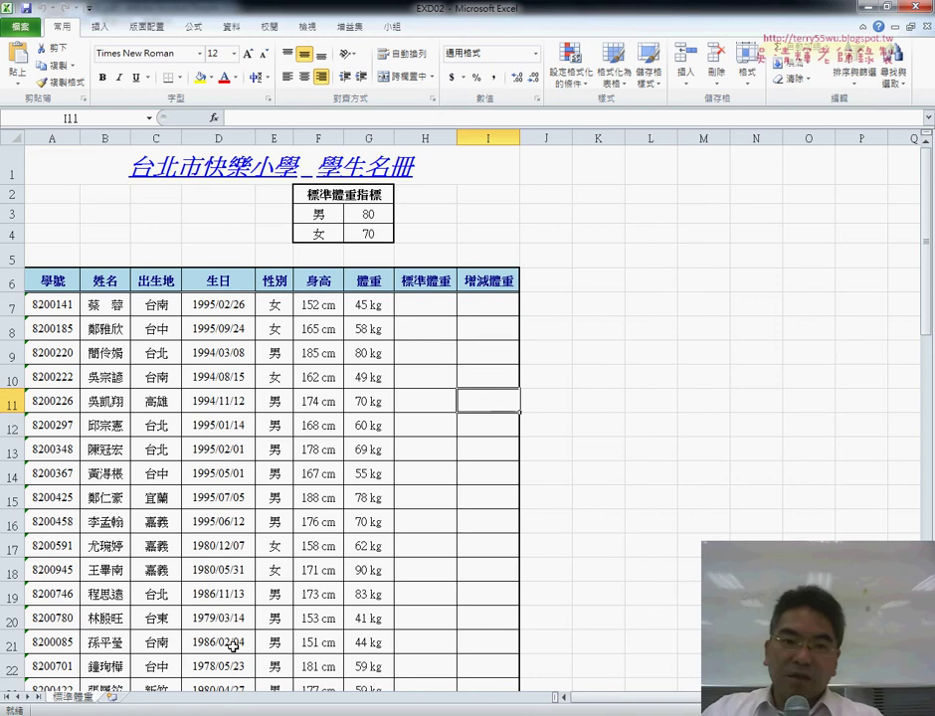
click(437, 299)
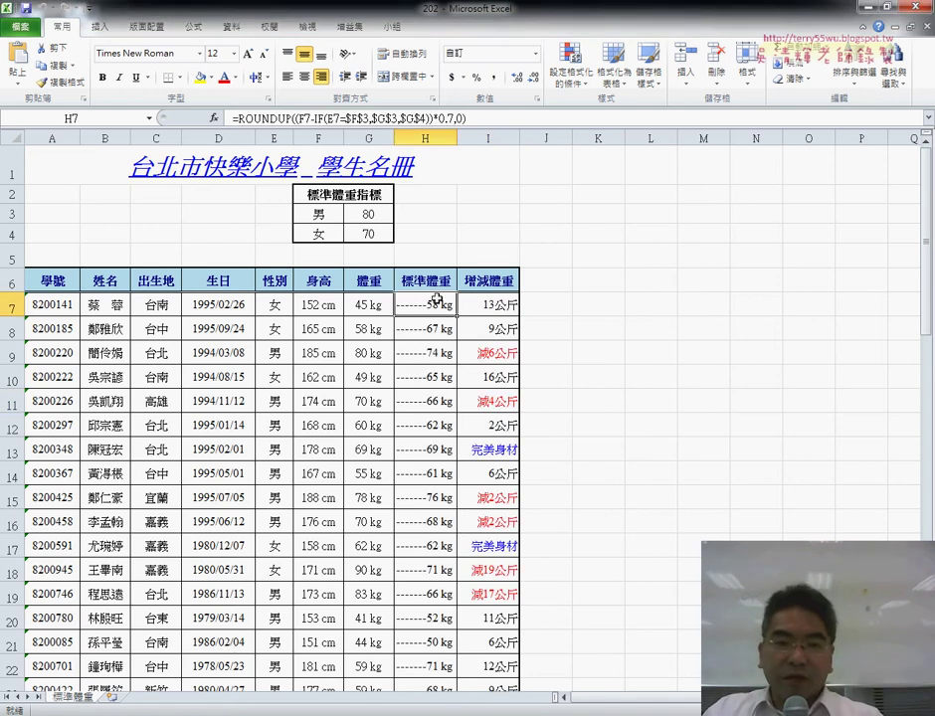
key(alt+Tab)
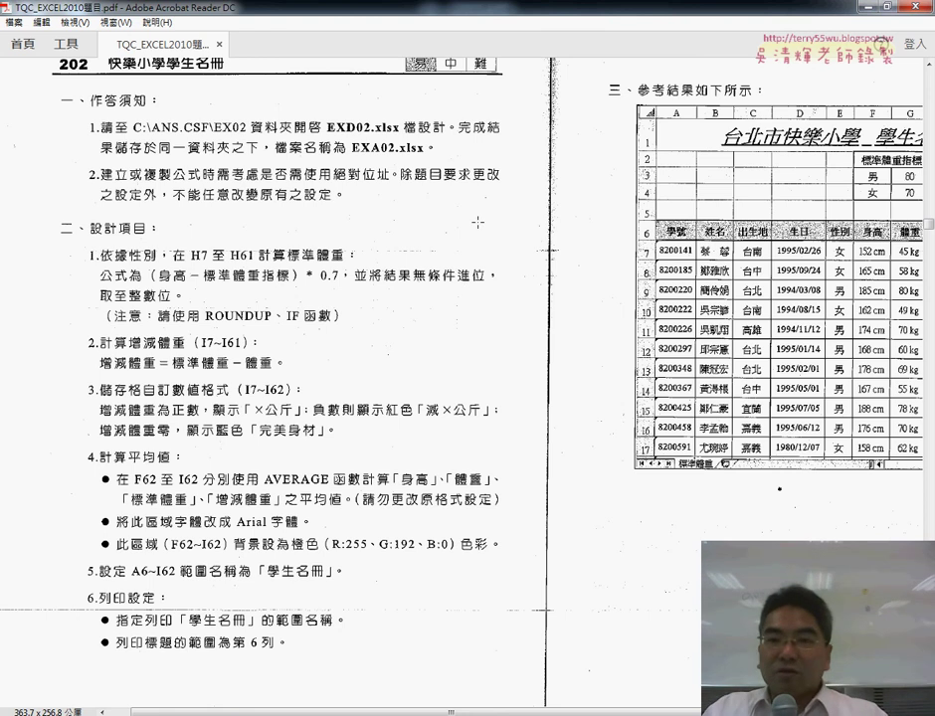
click(867, 9)
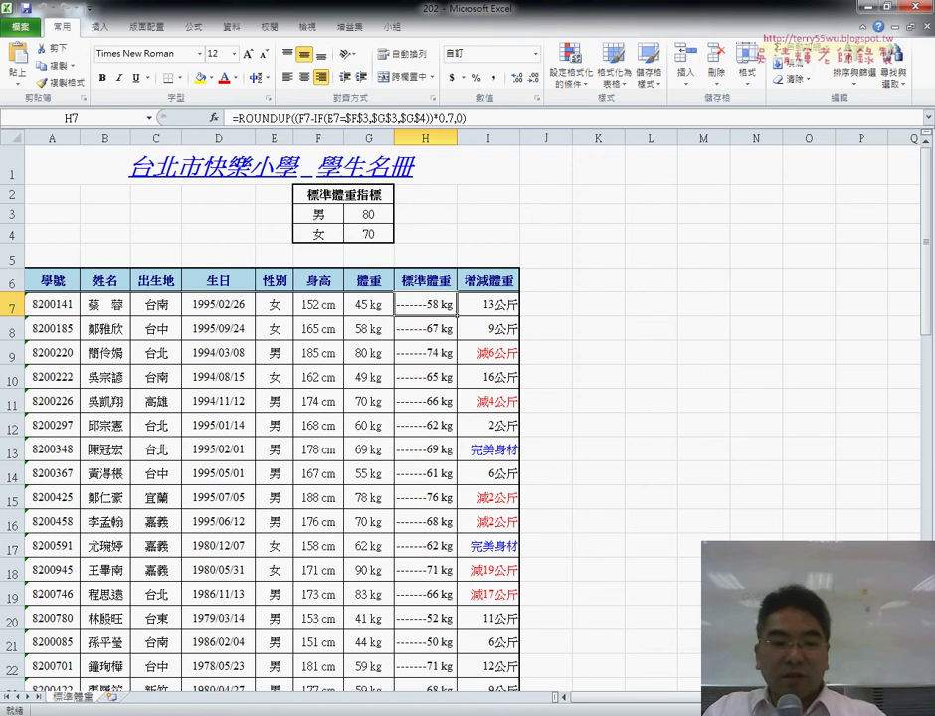
click(260, 673)
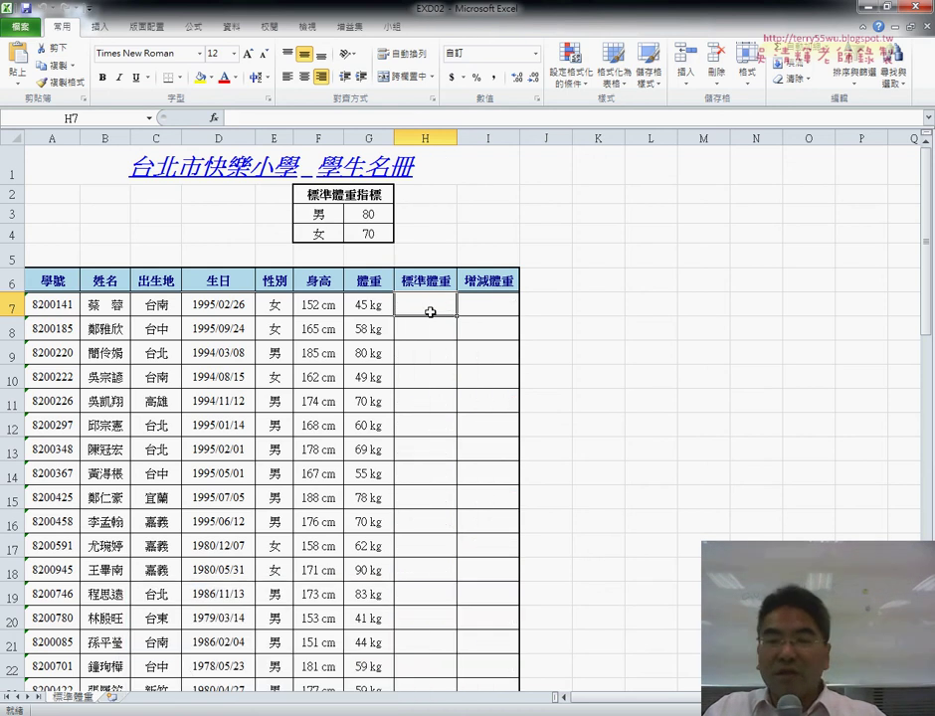
Enter =F7- in H7's formula bar and bring up the function list
click(275, 121)
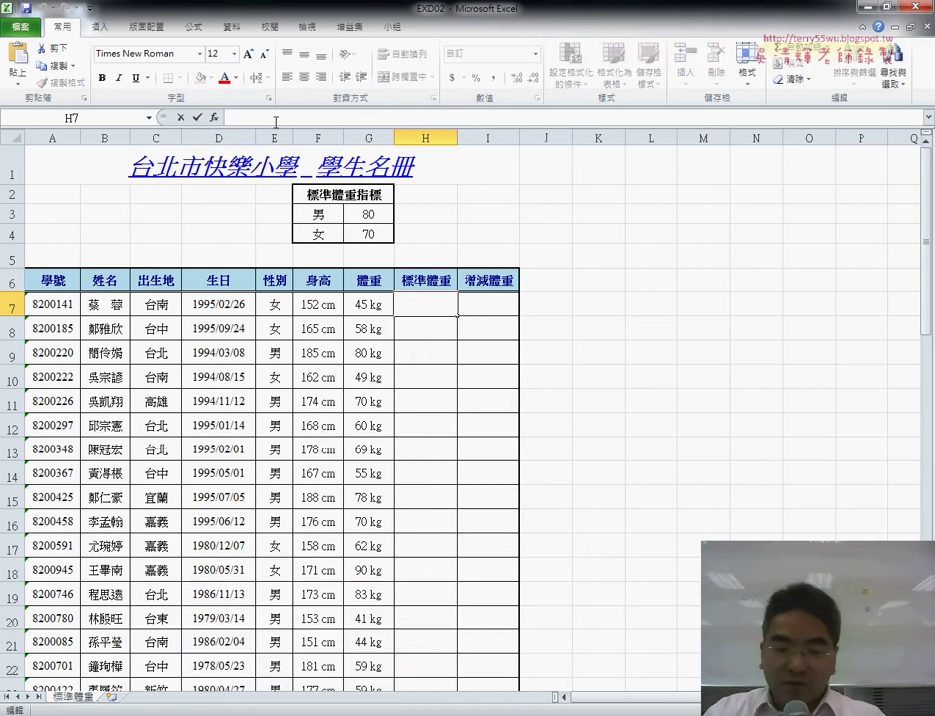
text(=)
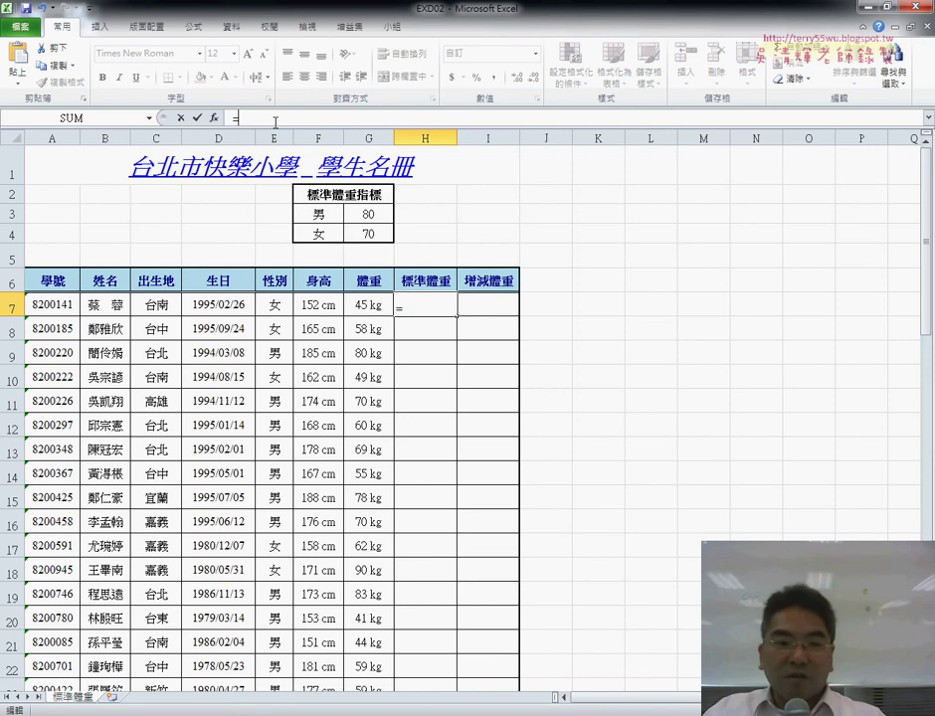
click(329, 304)
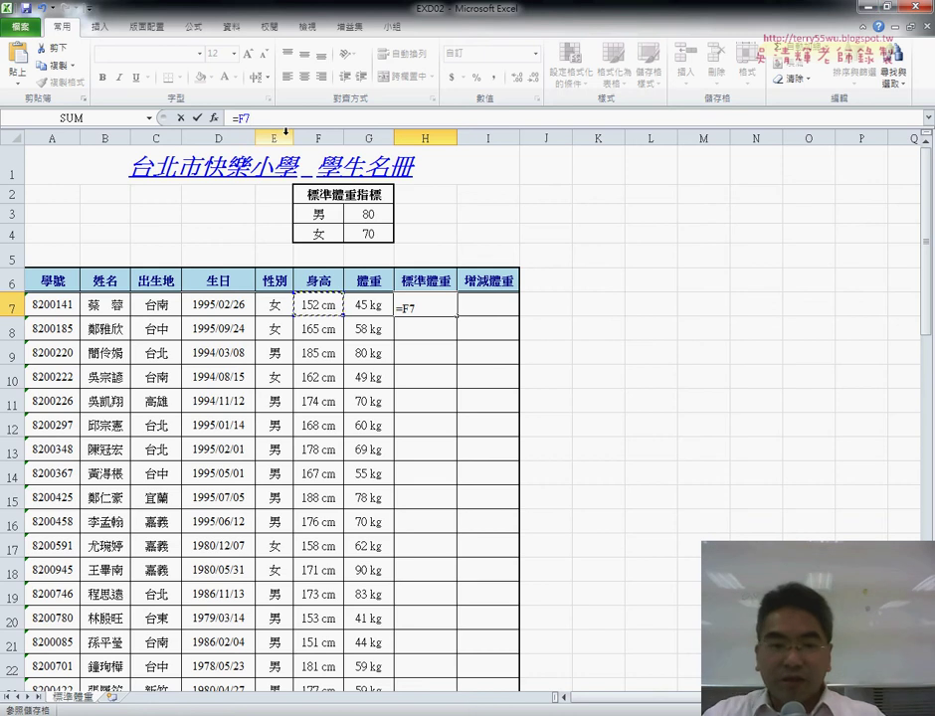
text(-)
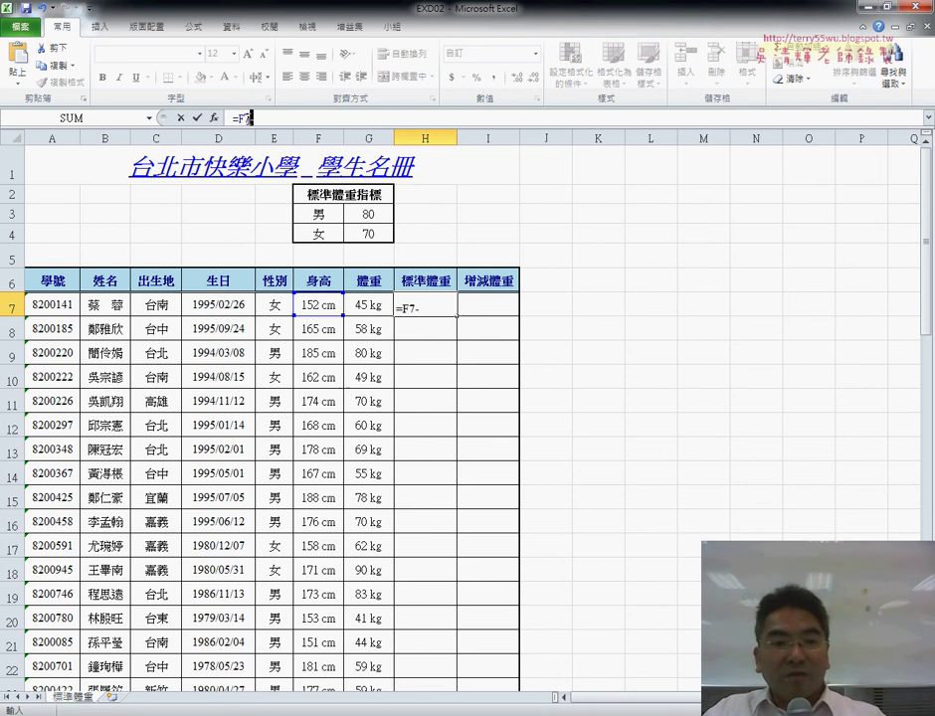
drag(250, 119, 239, 118)
click(263, 119)
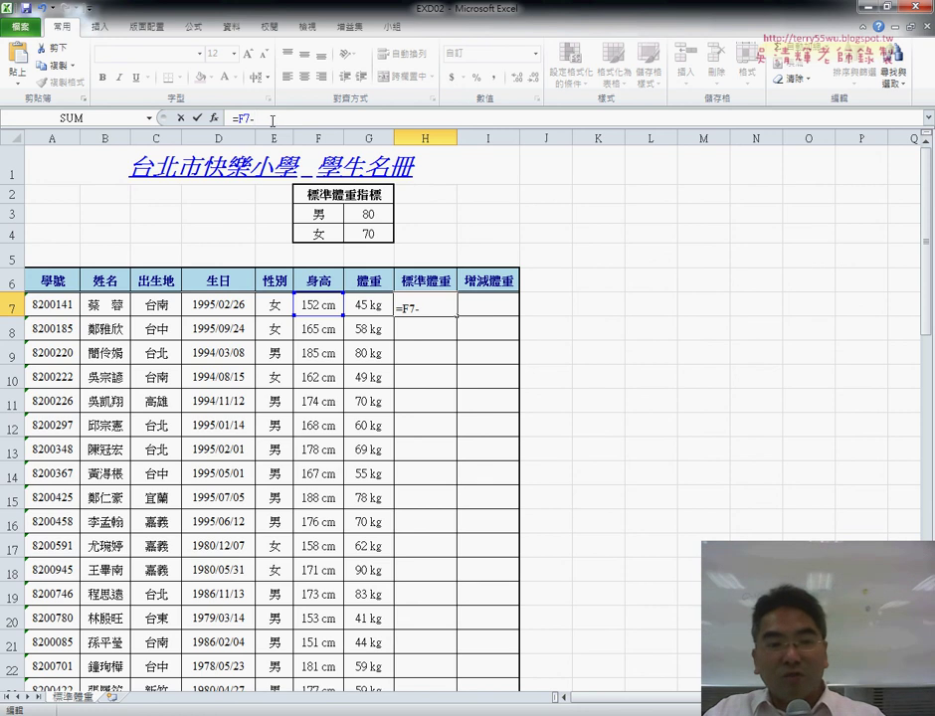
click(150, 118)
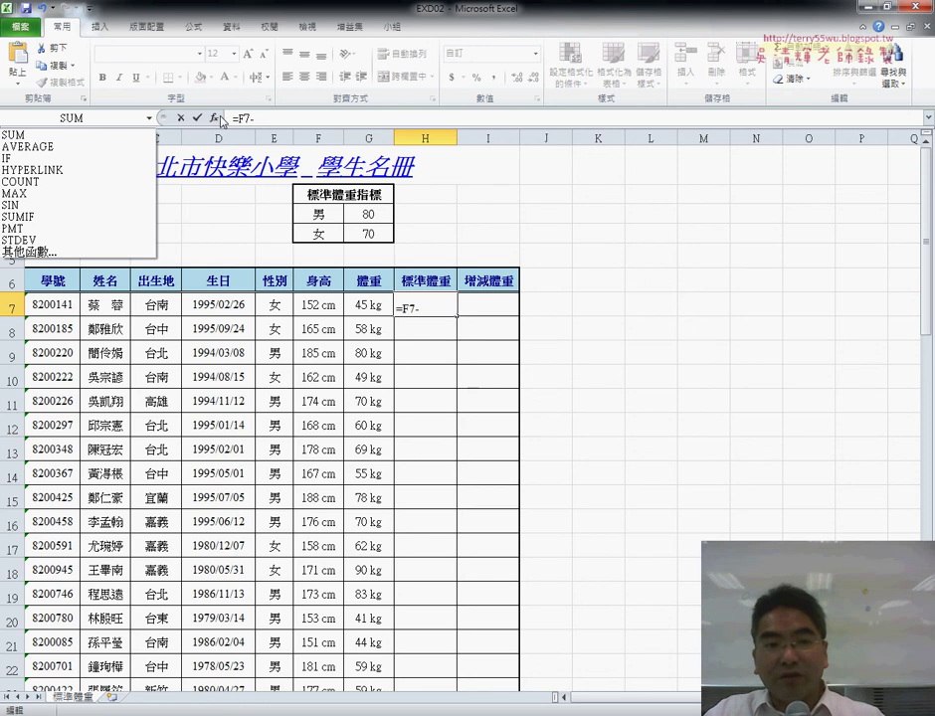
Insert IF into H7's formula with the logical test E7="男"
click(71, 159)
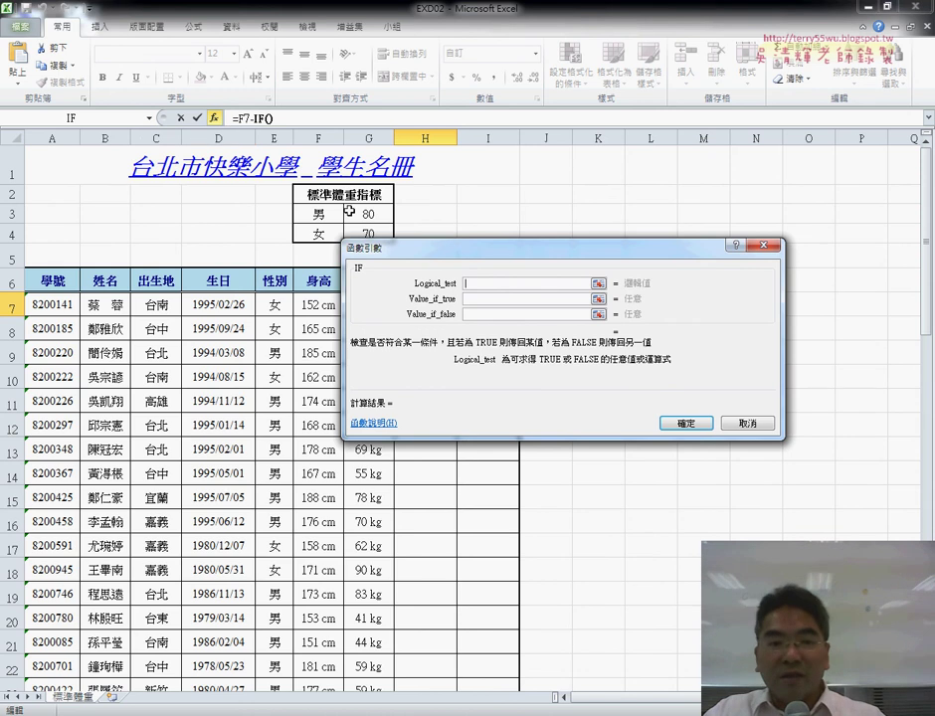
drag(438, 257, 524, 250)
click(274, 304)
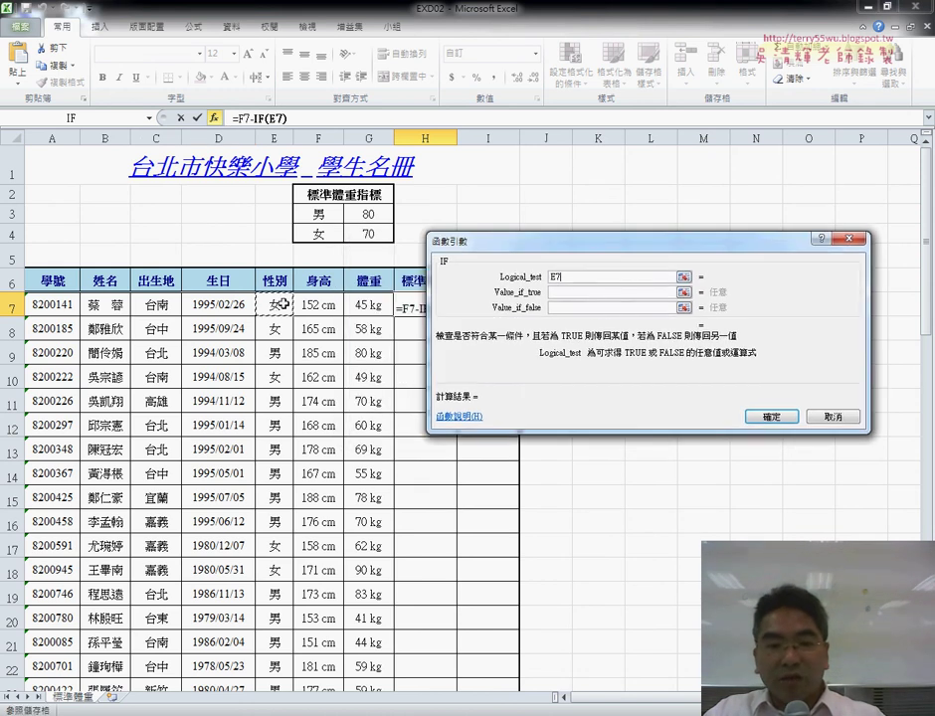
text(=)
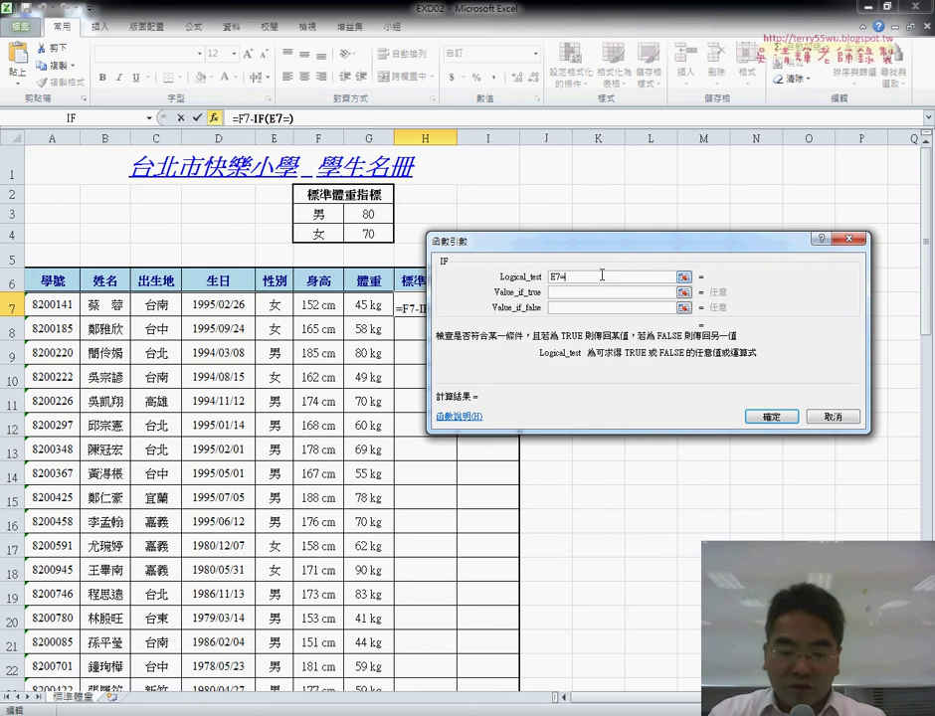
text("")
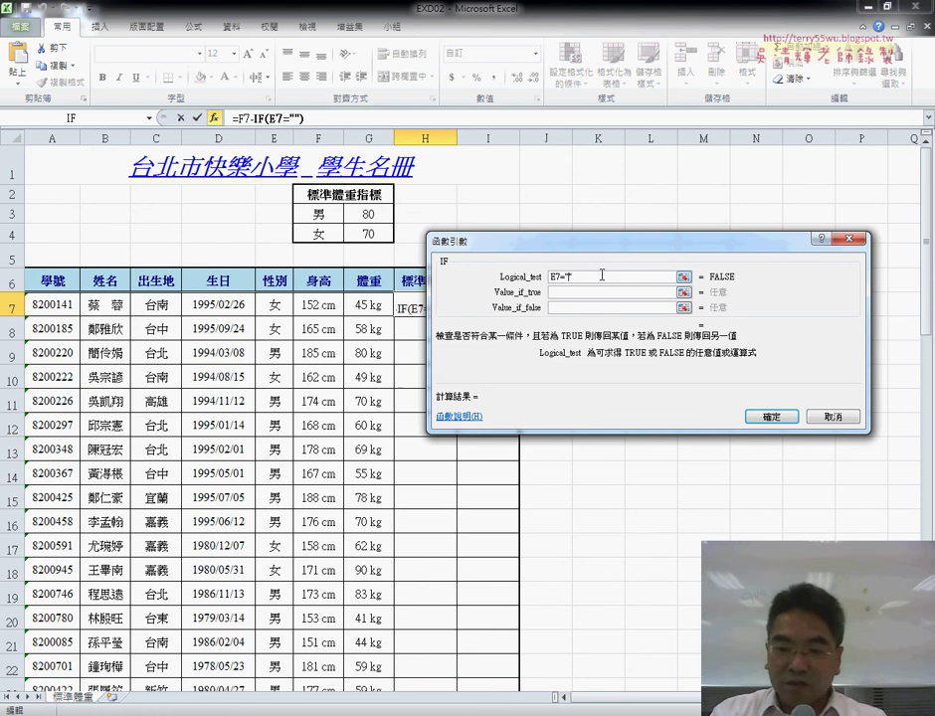
text(ㄋ)
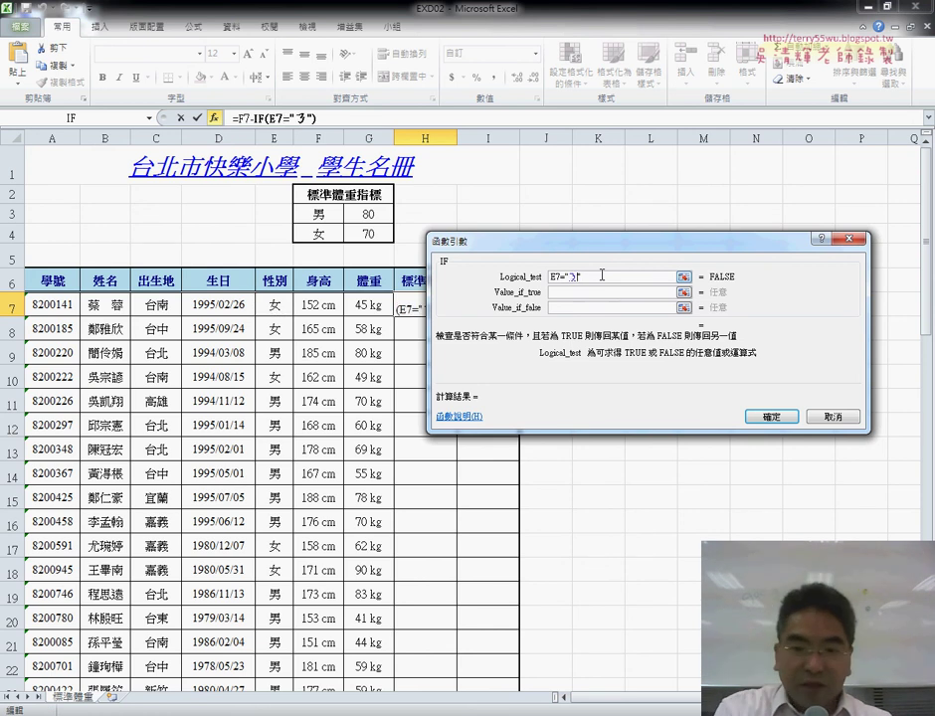
text(ㄩ6)
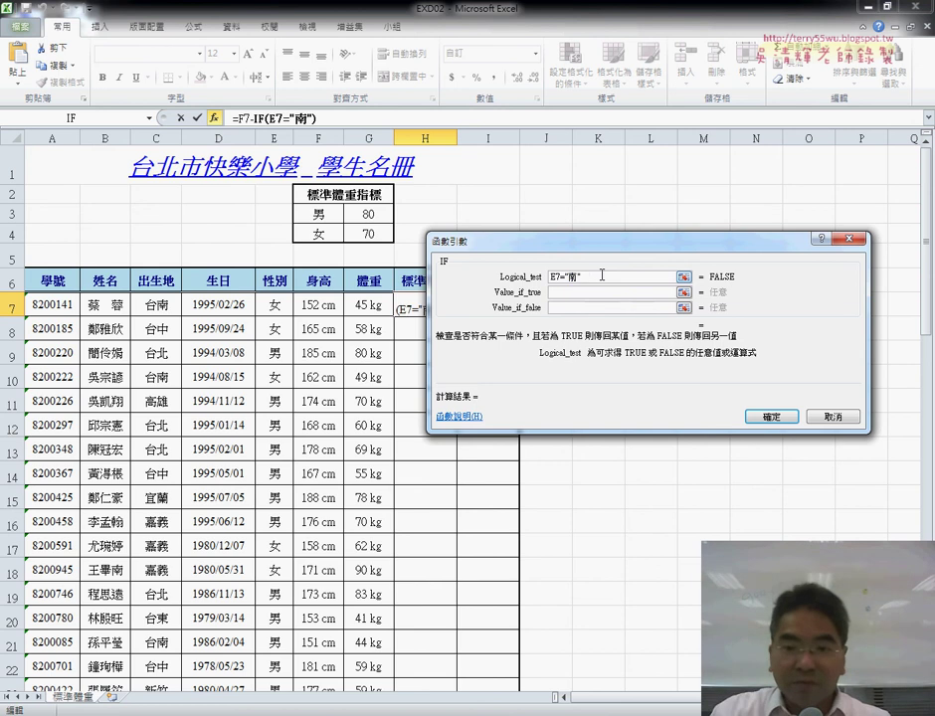
key(Down)
key(3)
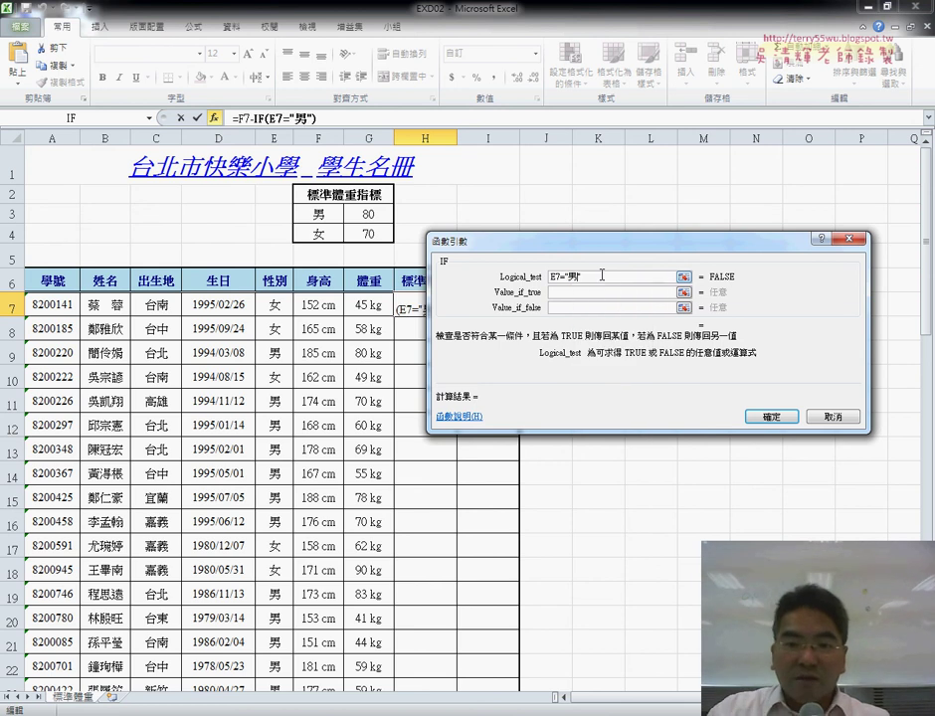
Set IF's true value to G3 and false value to G4, then confirm the formula
click(597, 291)
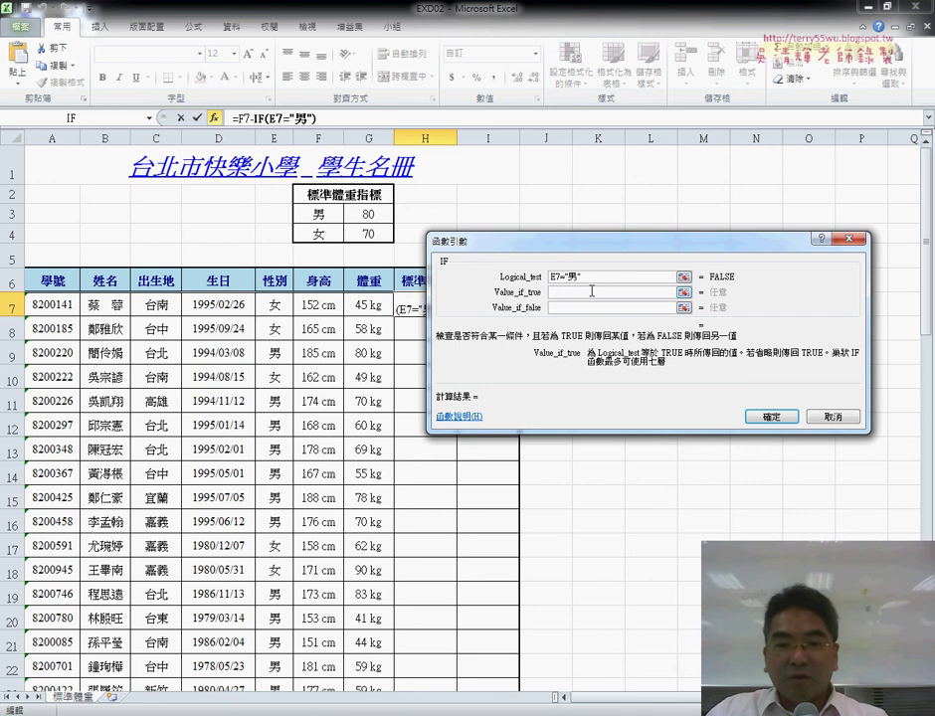
click(552, 278)
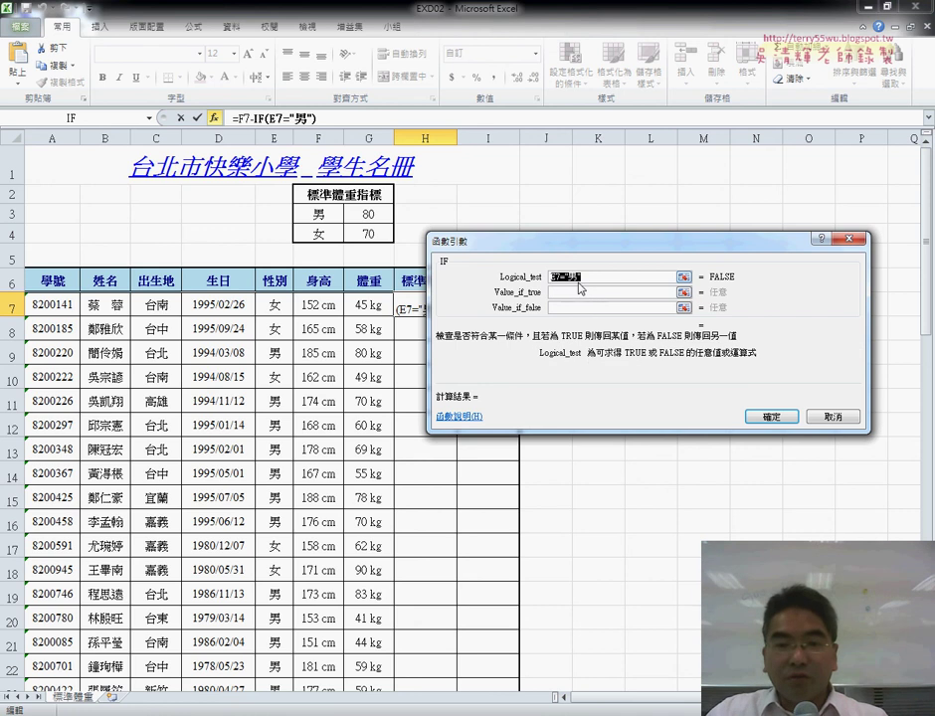
click(572, 295)
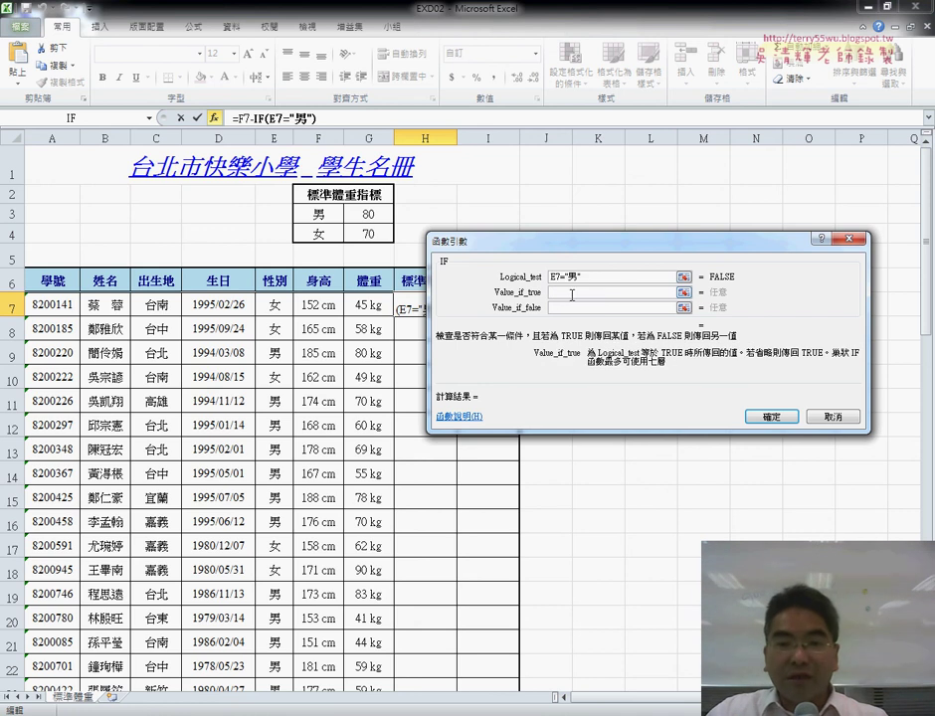
click(366, 214)
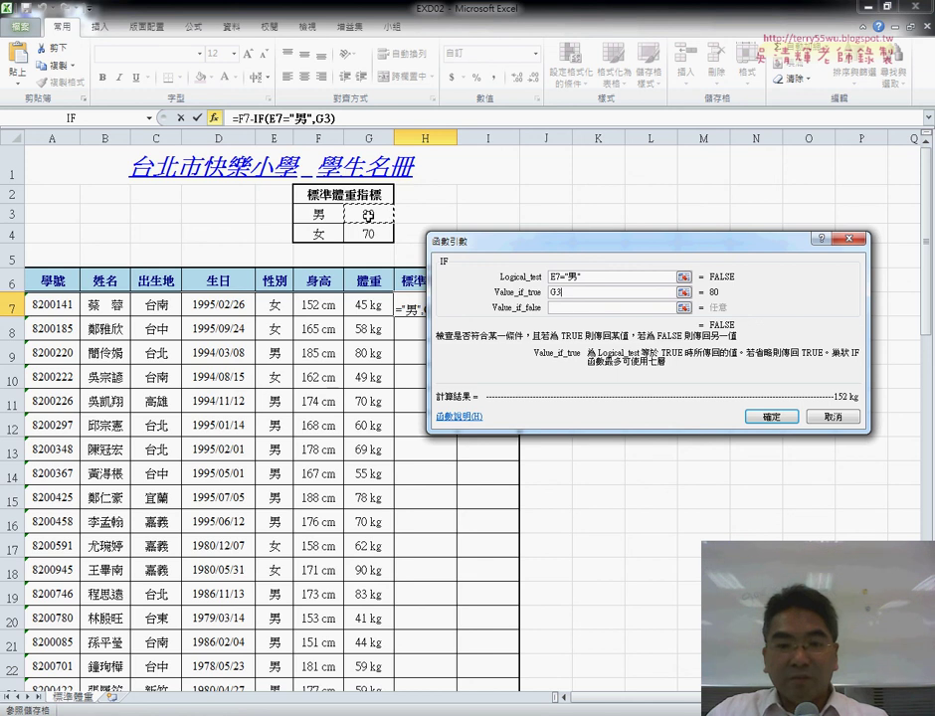
click(564, 307)
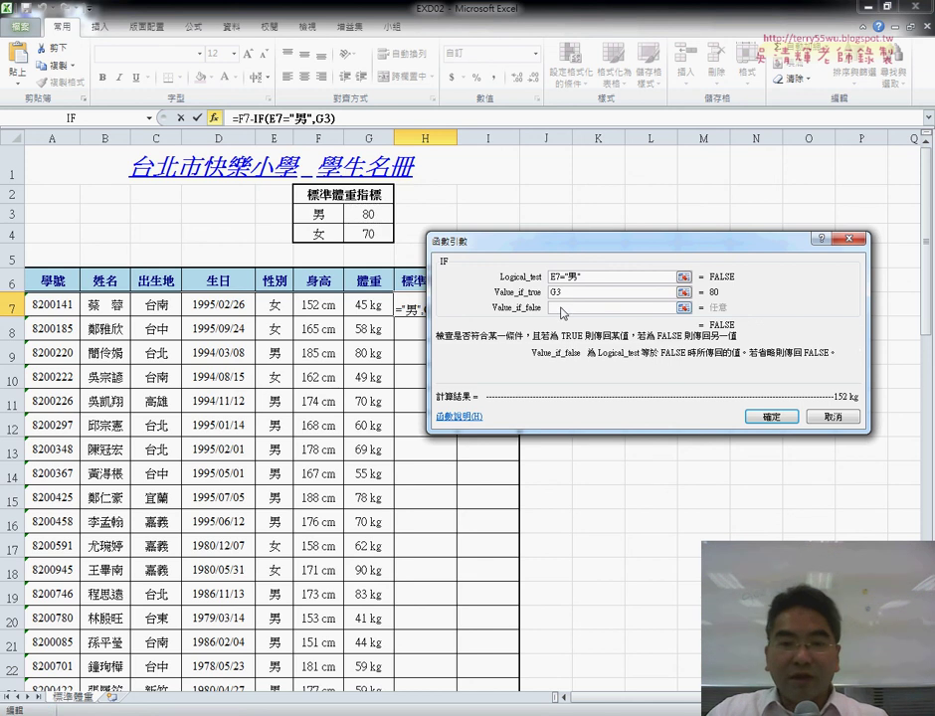
click(367, 234)
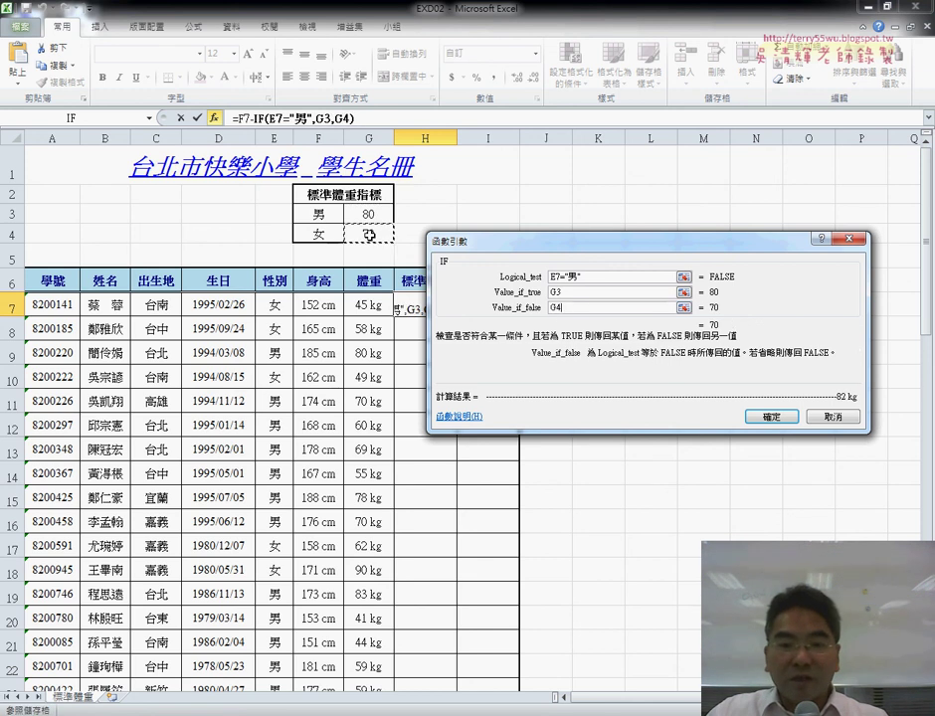
click(605, 292)
click(595, 276)
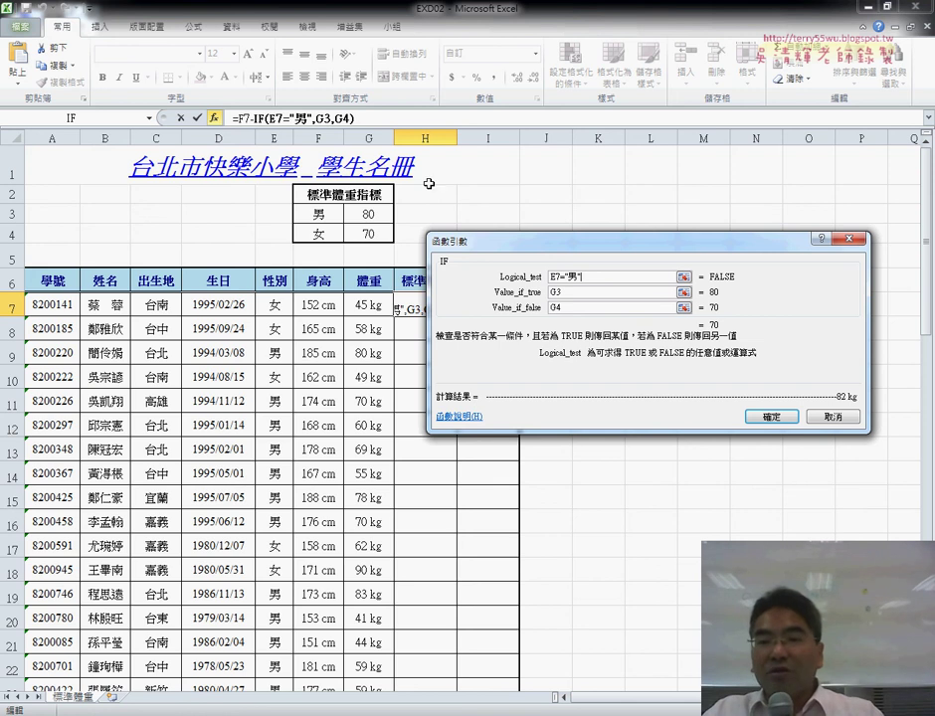
click(781, 417)
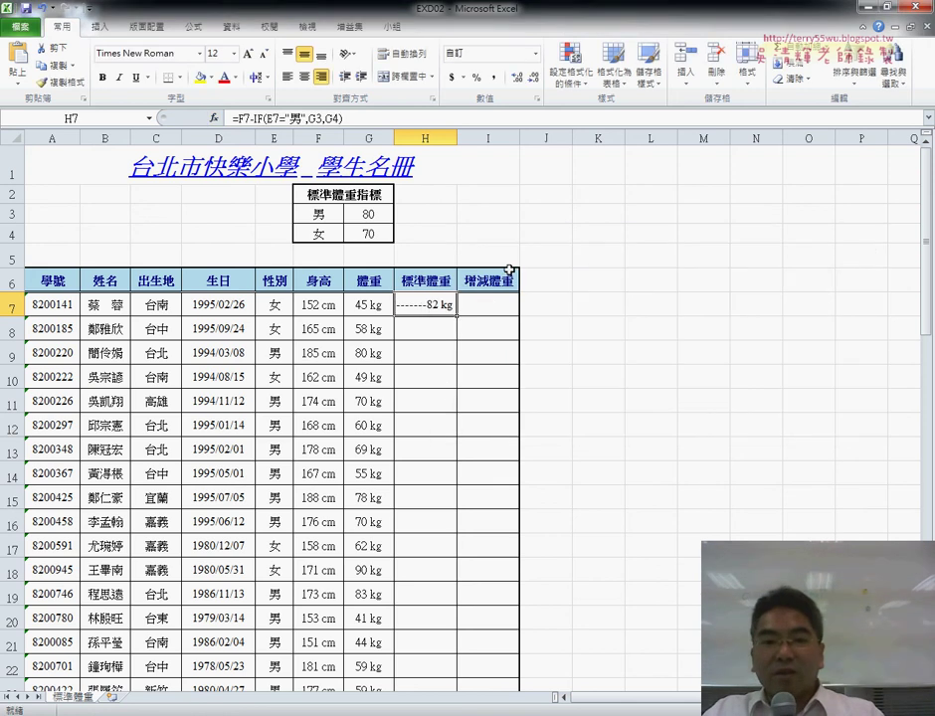
click(370, 119)
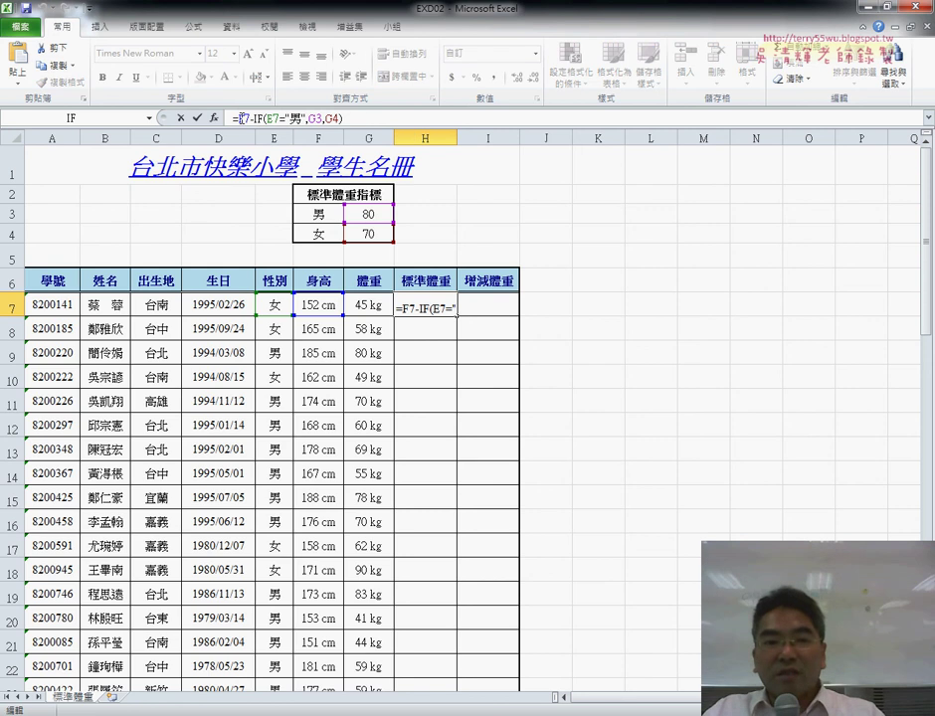
Wrap H7's formula in parentheses and append *0.7, giving 57 kg
text(()
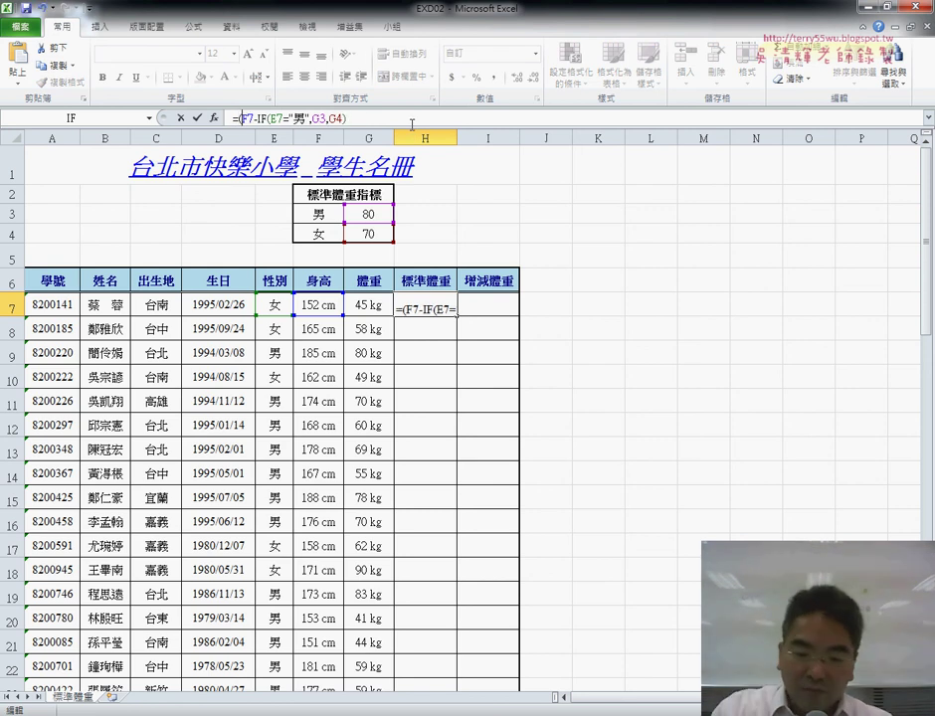
key(End)
text()*)
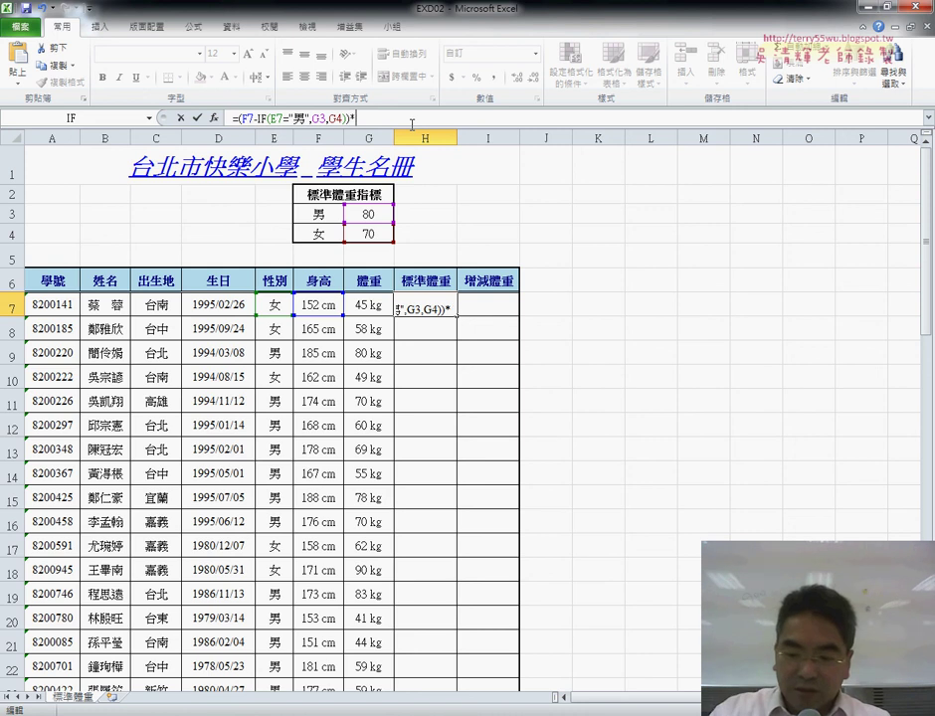
text(0.7)
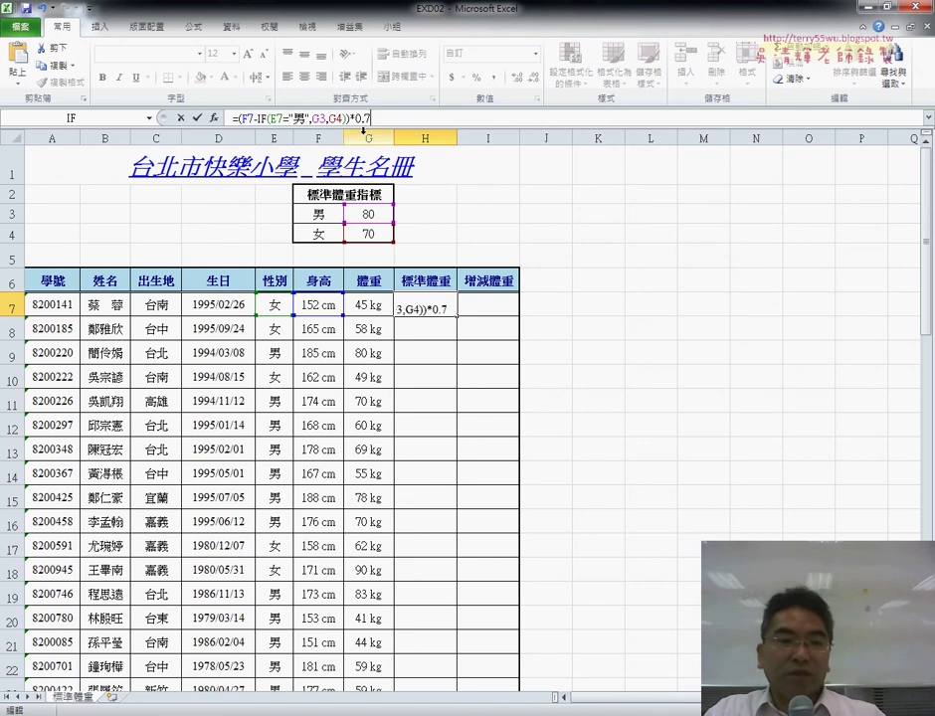
click(197, 118)
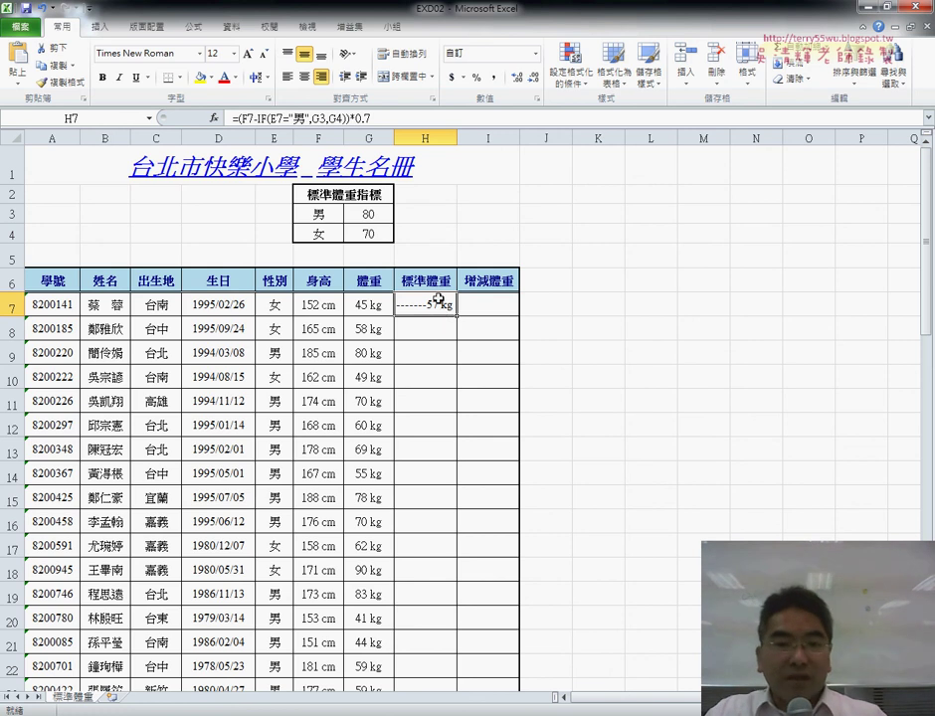
click(517, 78)
click(516, 79)
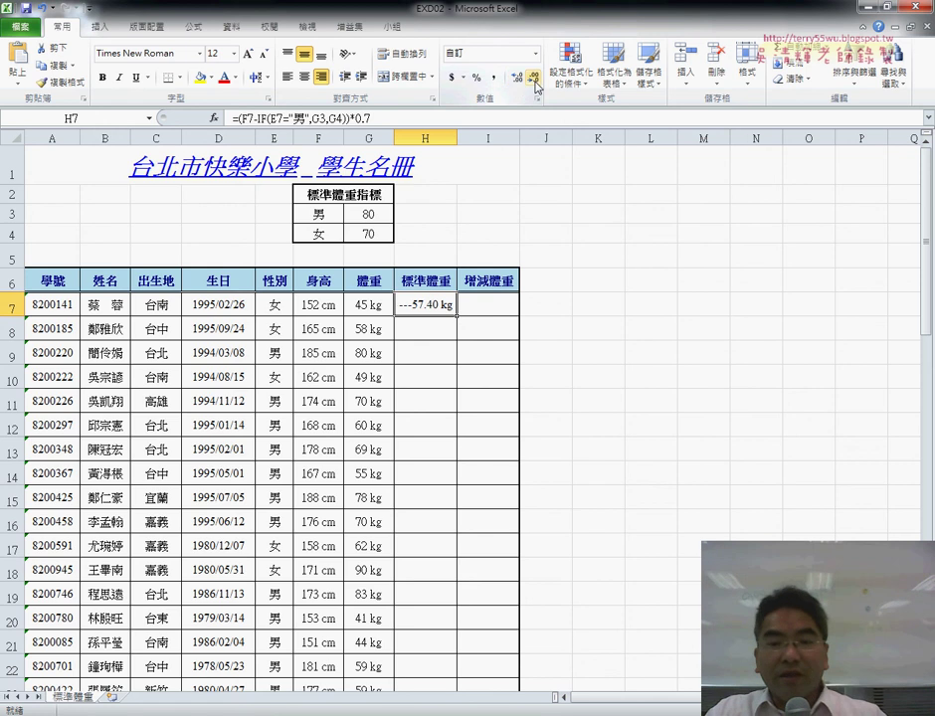
click(535, 82)
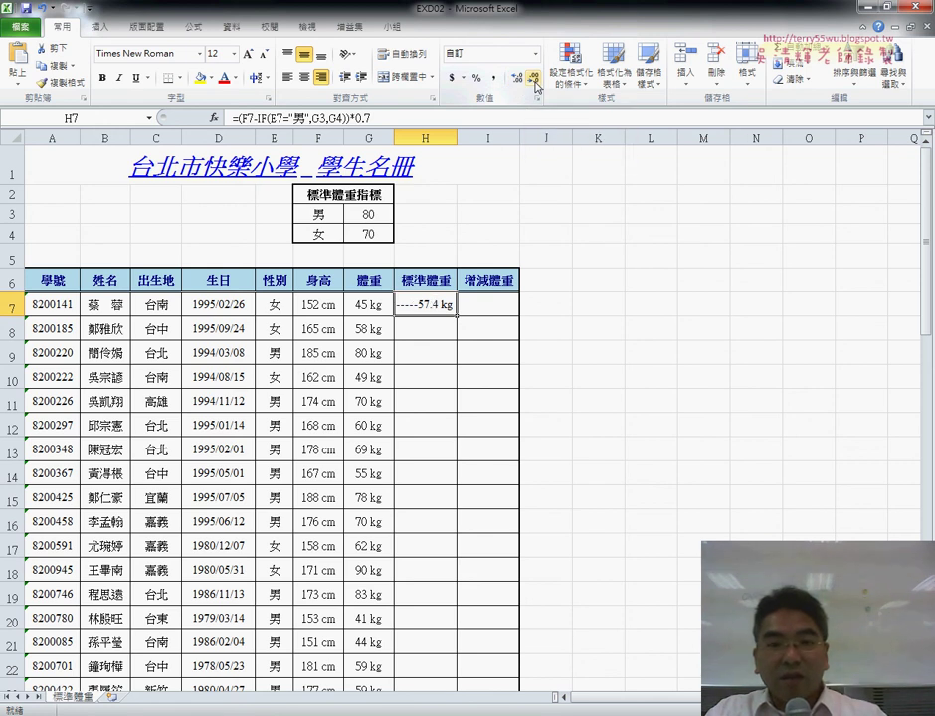
click(535, 83)
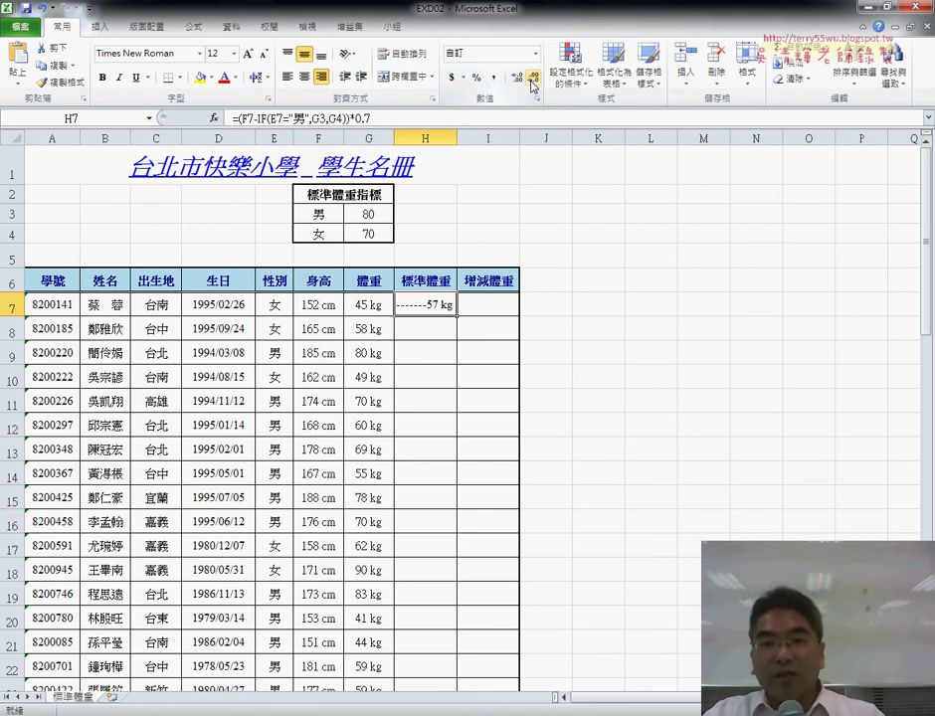
click(518, 78)
click(517, 78)
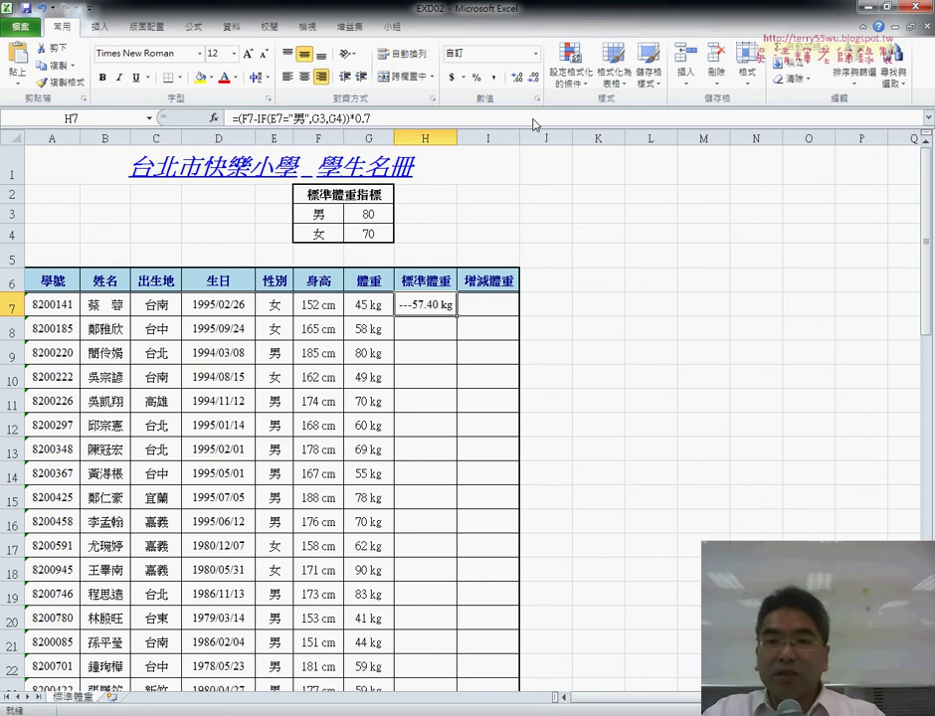
click(534, 78)
click(535, 80)
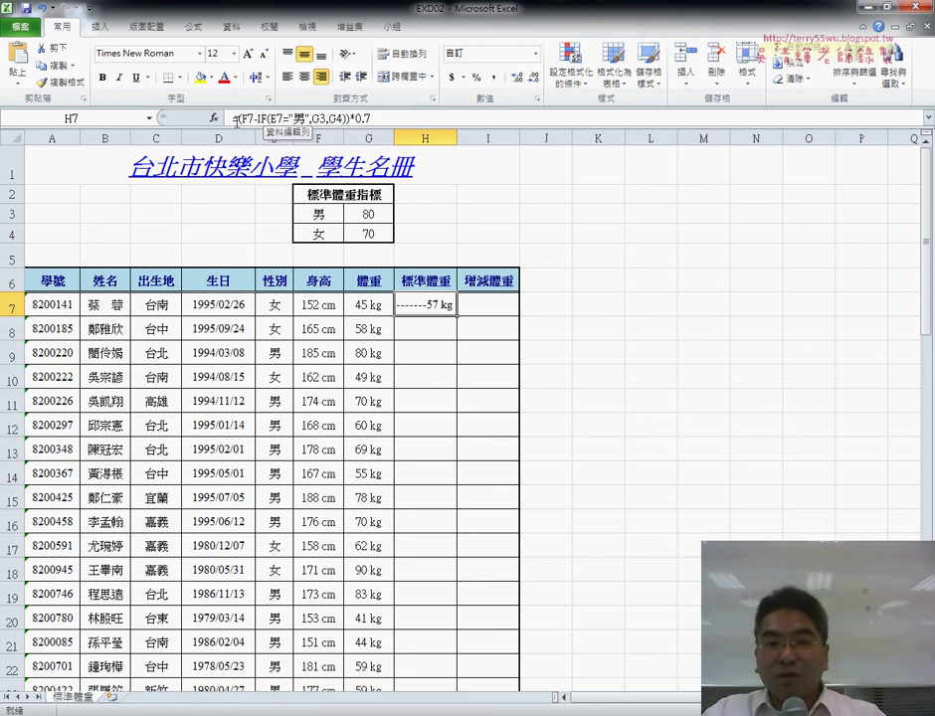
Cut the calculation after the equals sign out of H7's formula
click(236, 118)
key(shift+End)
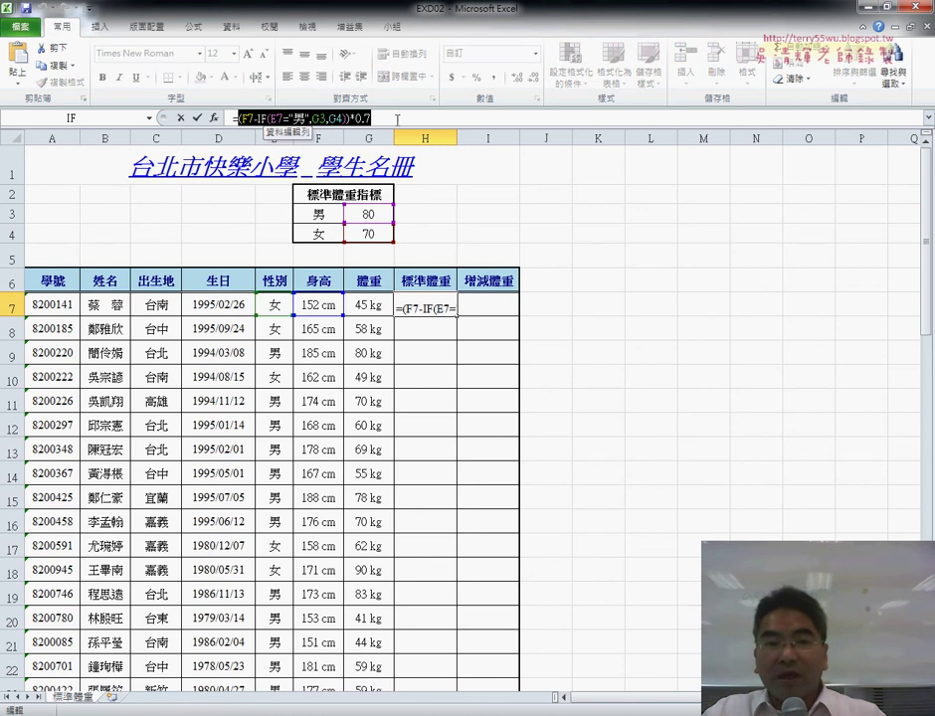
right_click(315, 120)
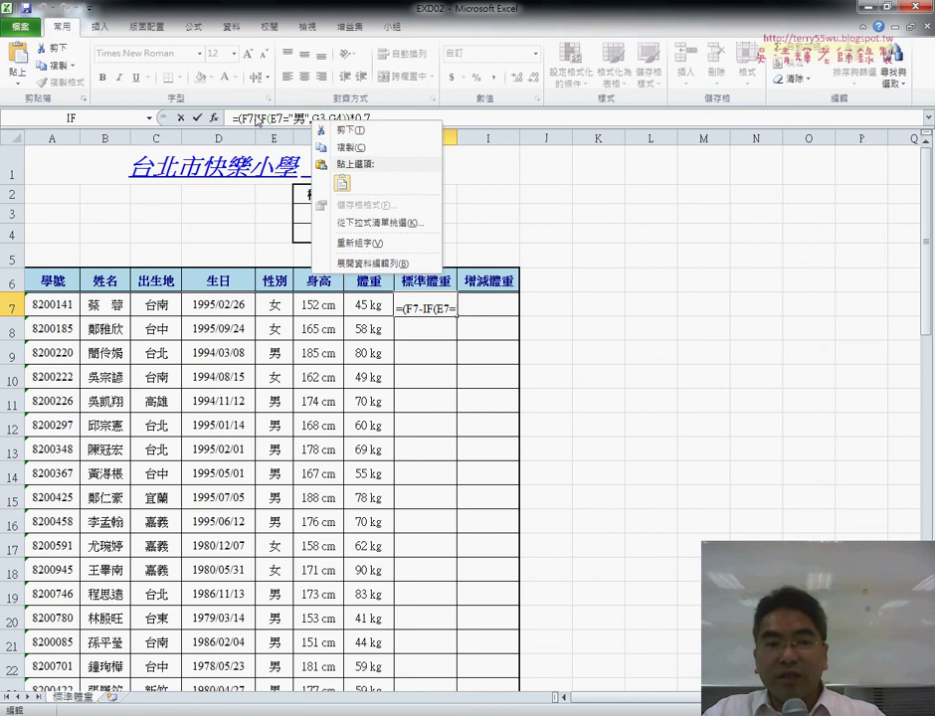
click(348, 147)
right_click(256, 122)
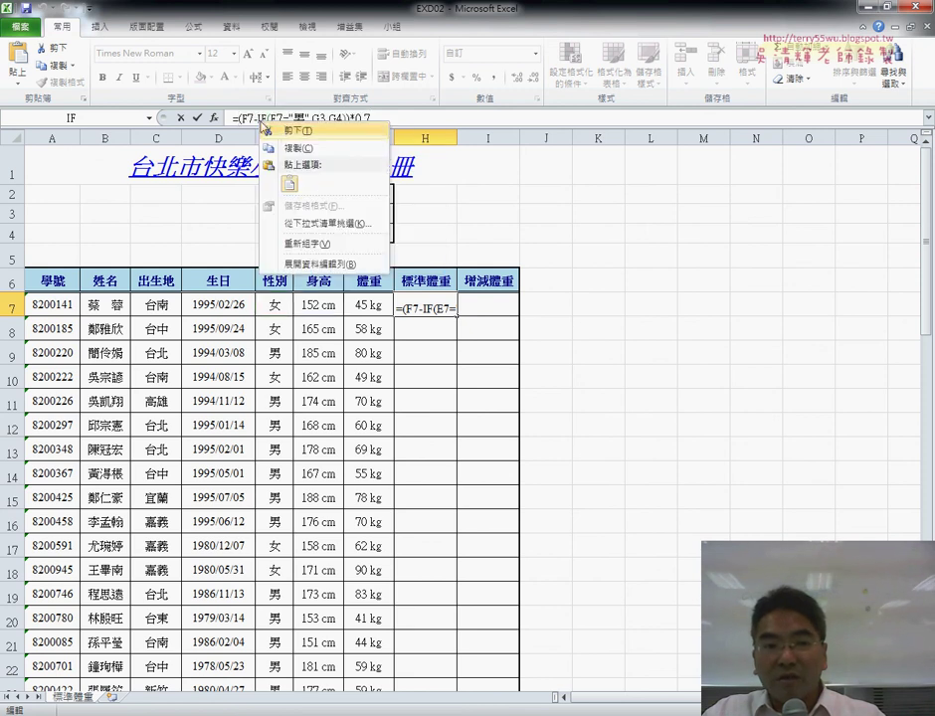
click(276, 130)
Insert the ROUNDUP function from the Math & Trig category into H7
click(214, 119)
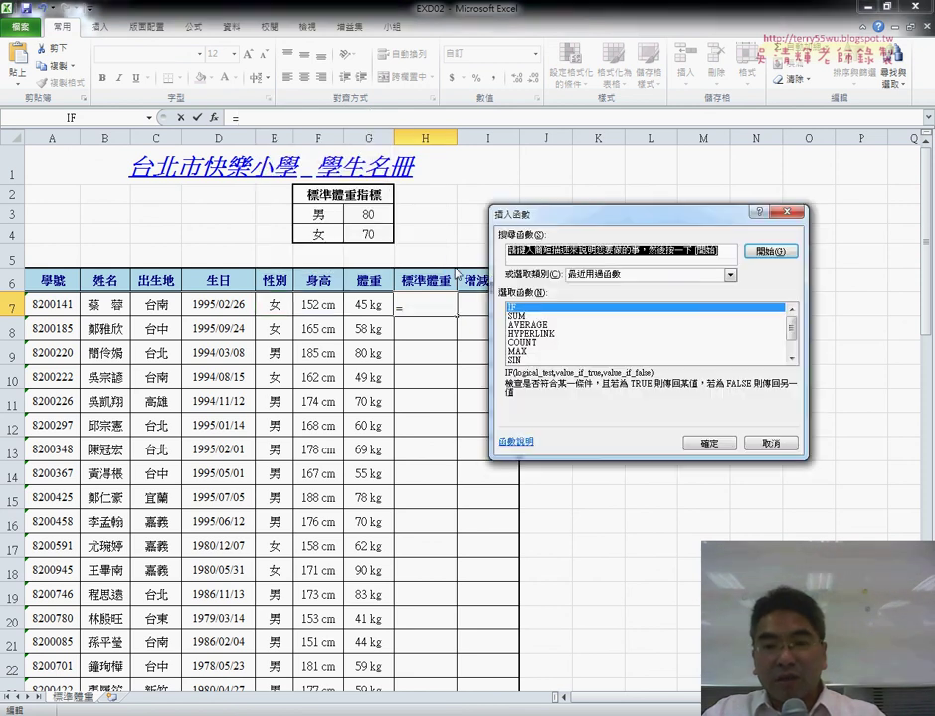
click(629, 275)
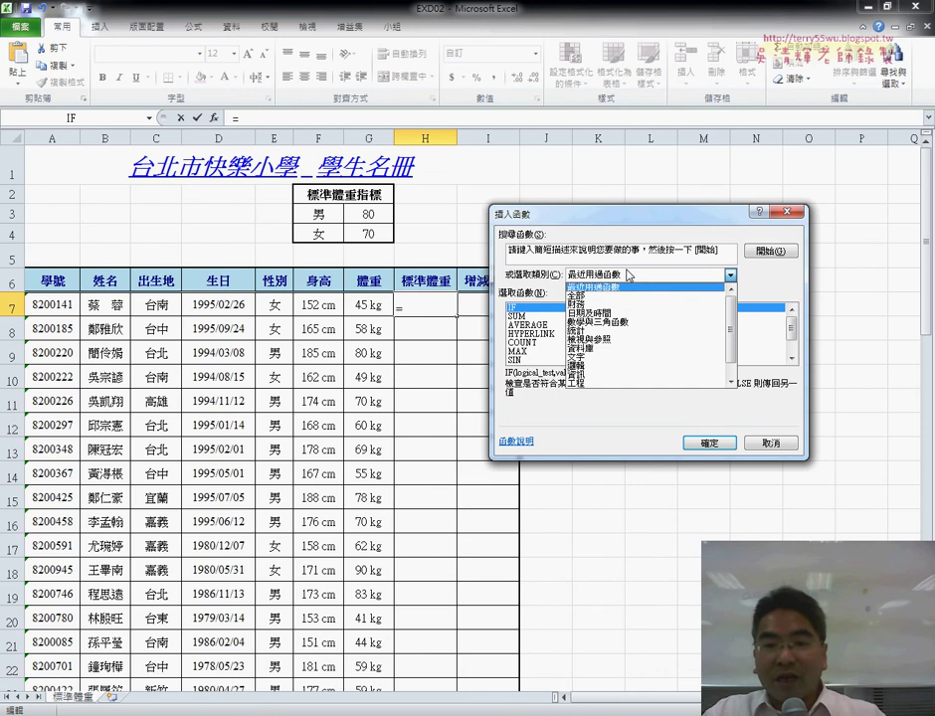
click(600, 322)
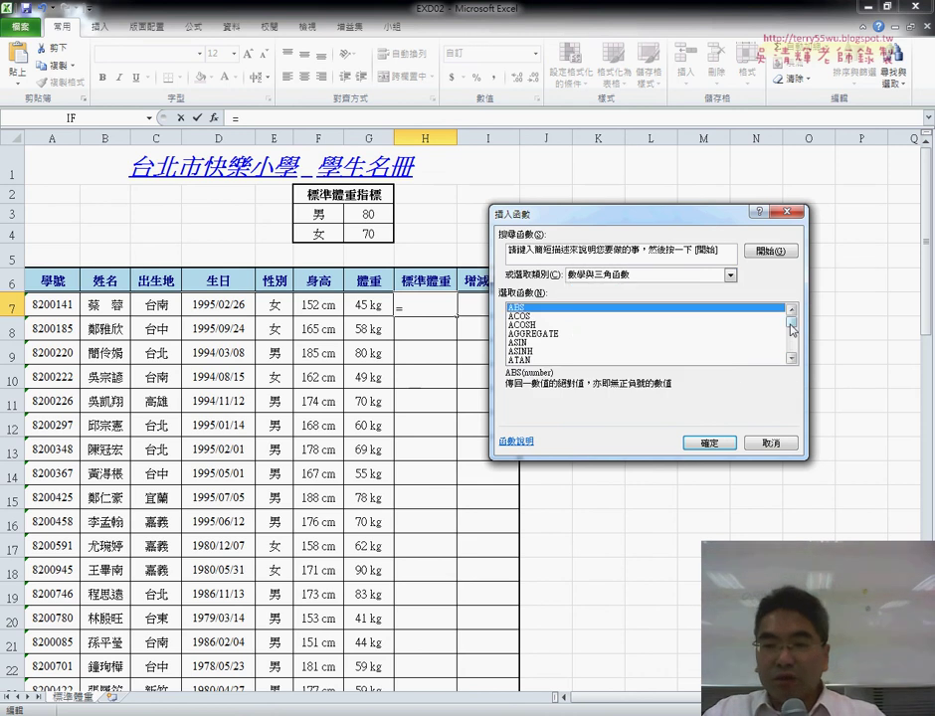
drag(793, 329, 794, 344)
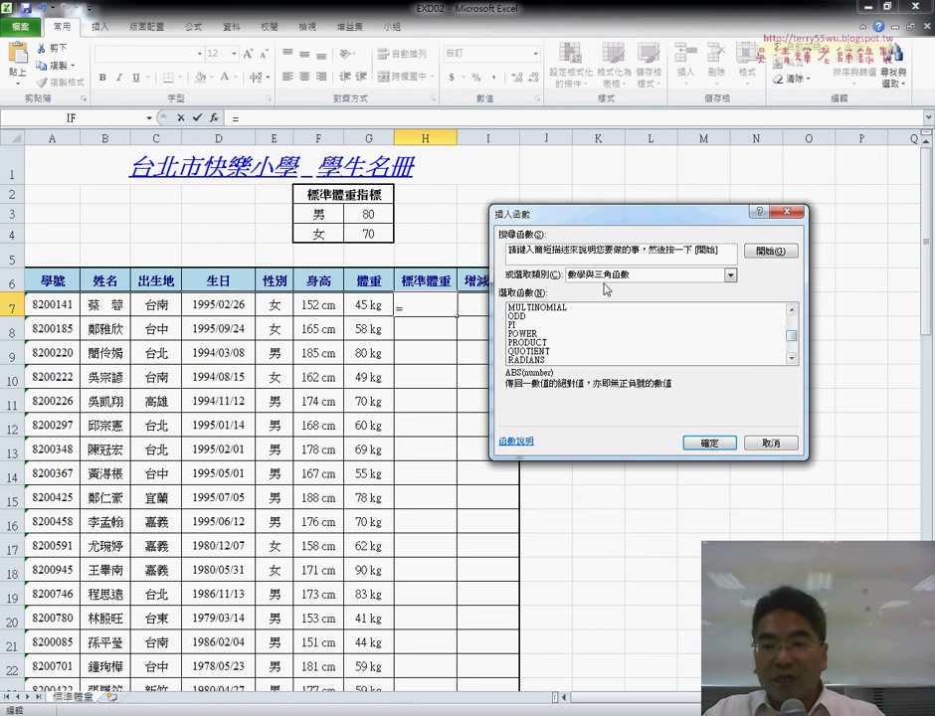
triple_click(793, 361)
double_click(793, 360)
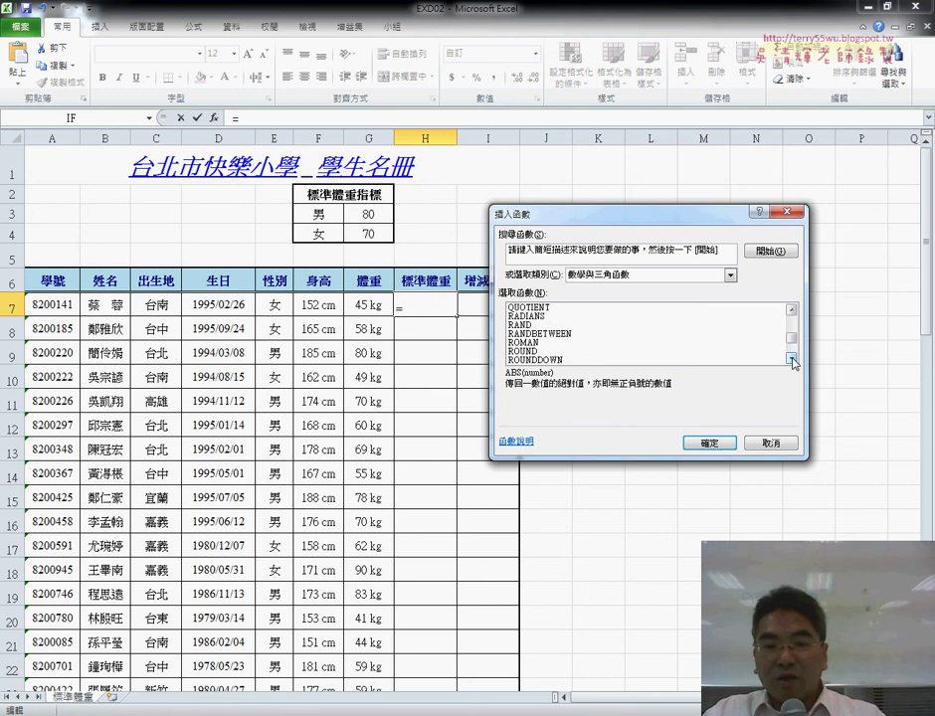
double_click(793, 360)
click(793, 360)
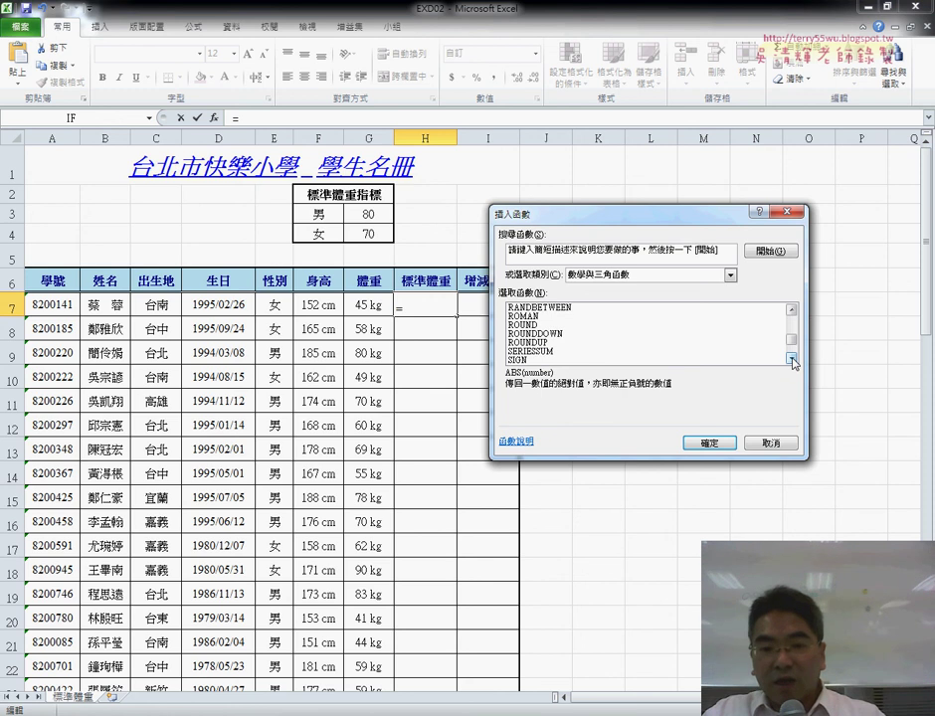
click(524, 343)
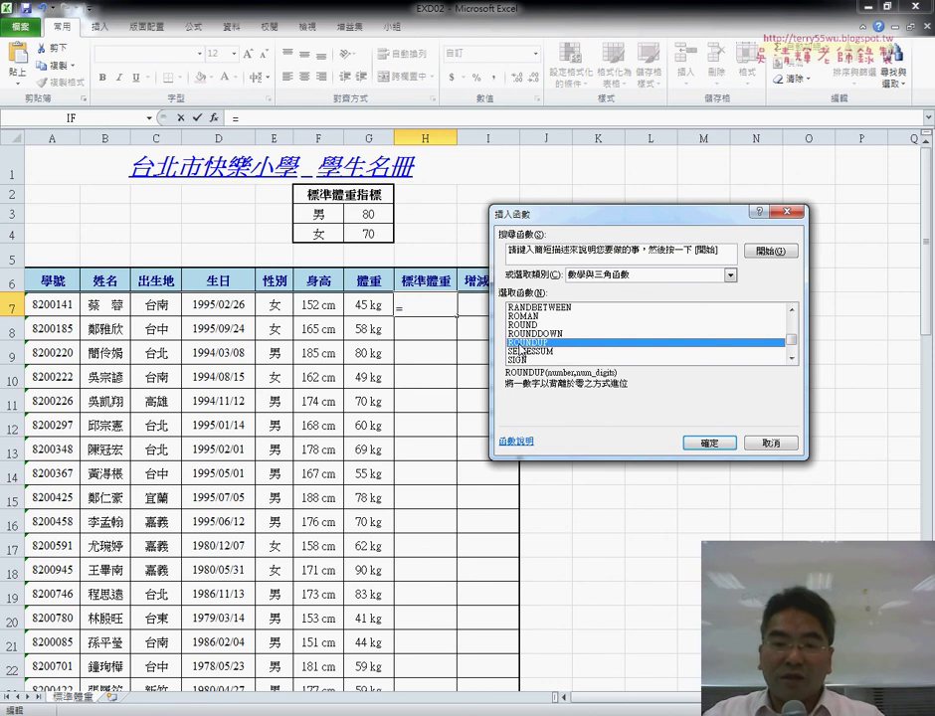
click(713, 442)
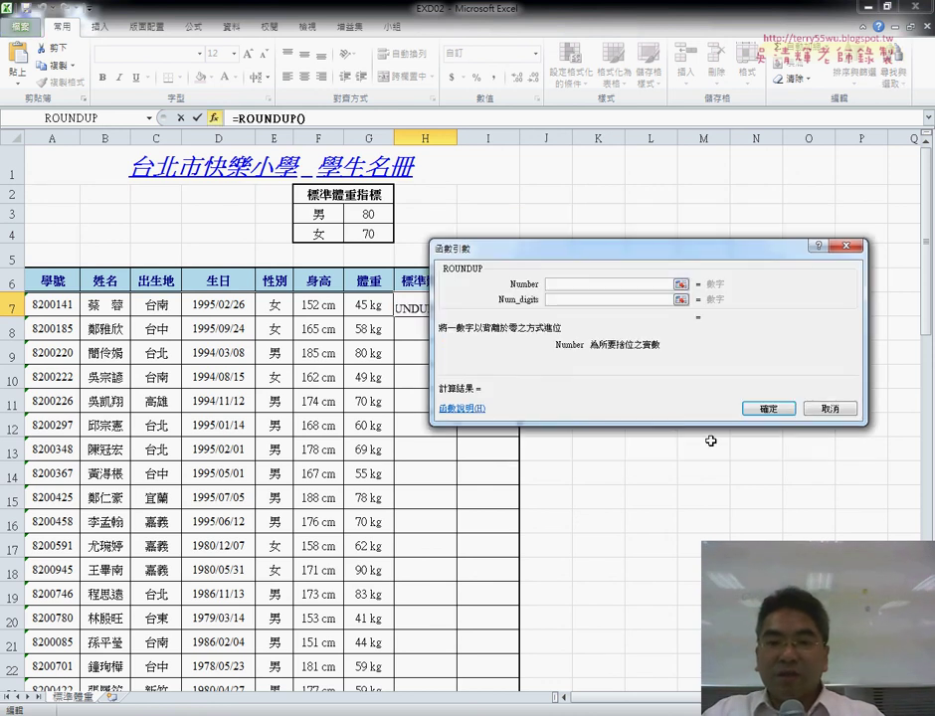
Paste the cut calculation as ROUNDUP's Number, set Num_digits to 0, and confirm for 58 kg
right_click(608, 286)
click(636, 329)
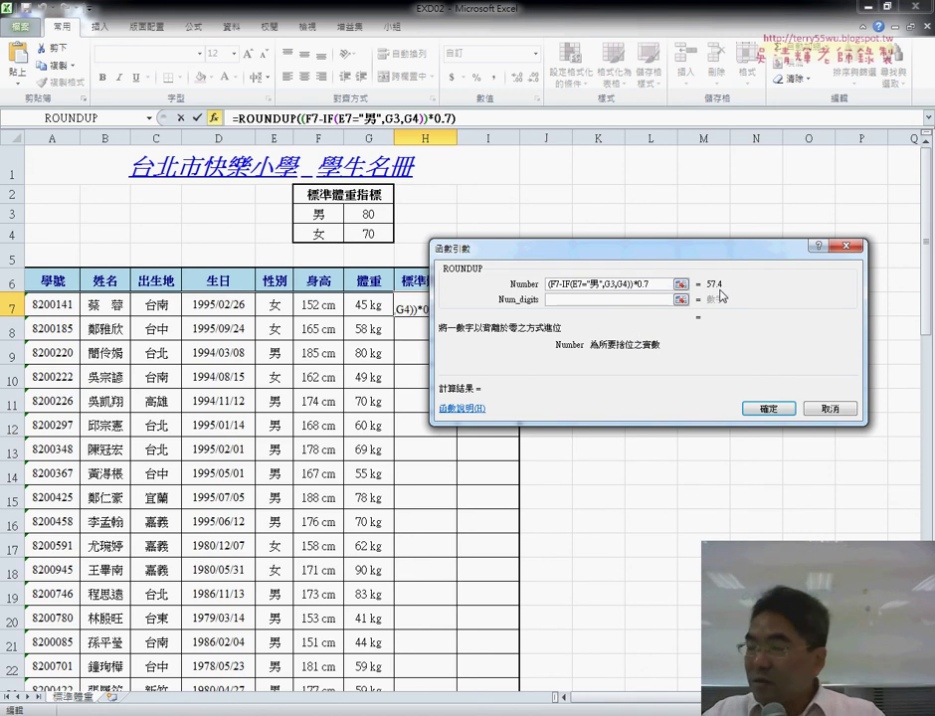
click(609, 300)
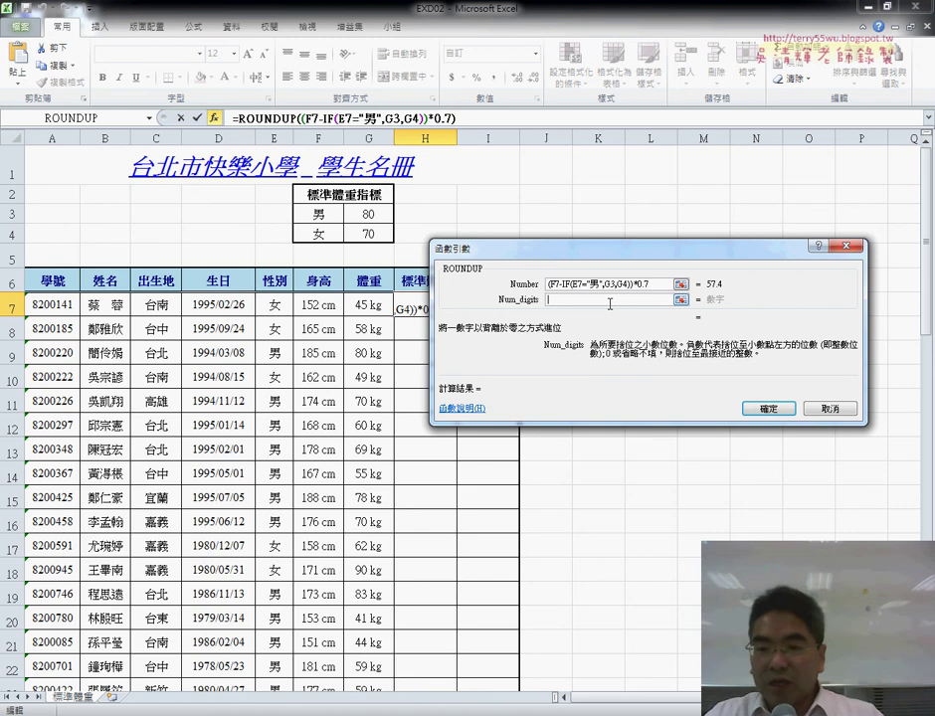
text(1)
key(BackSpace)
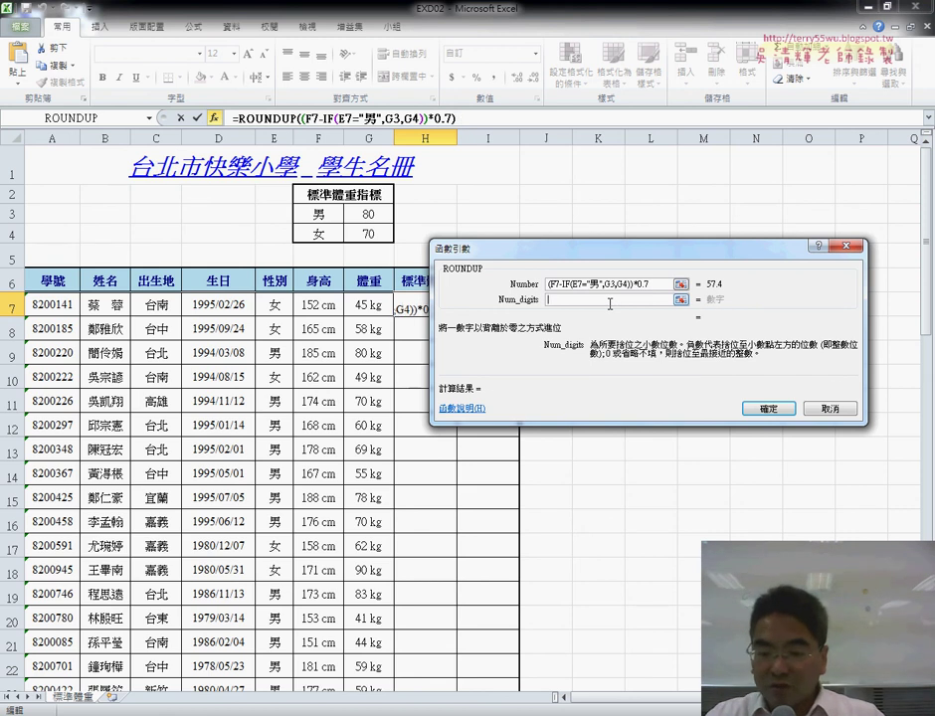
text(2)
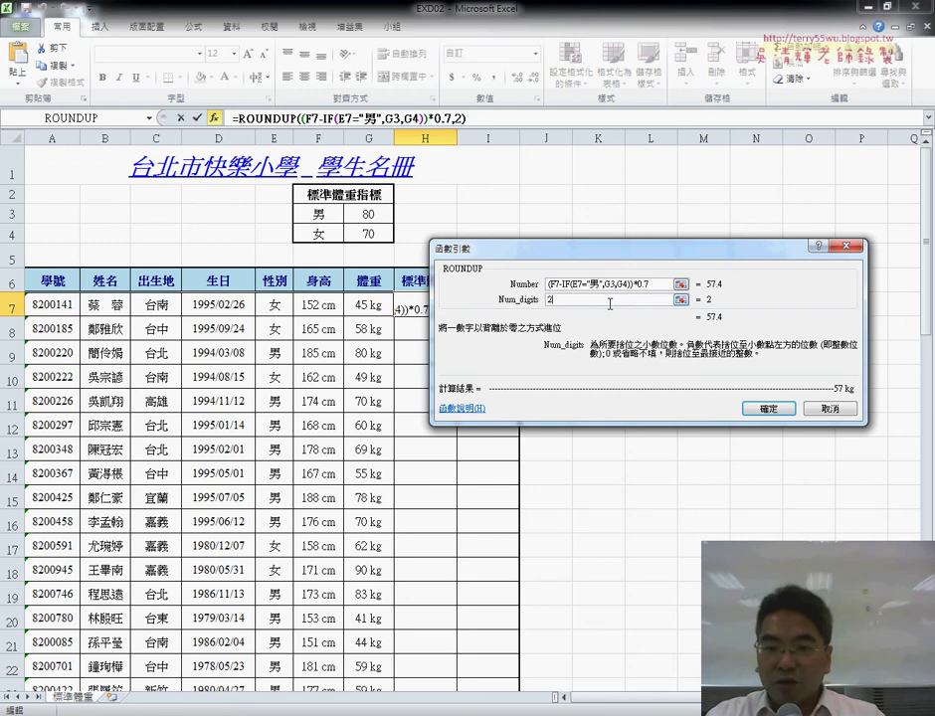
key(BackSpace)
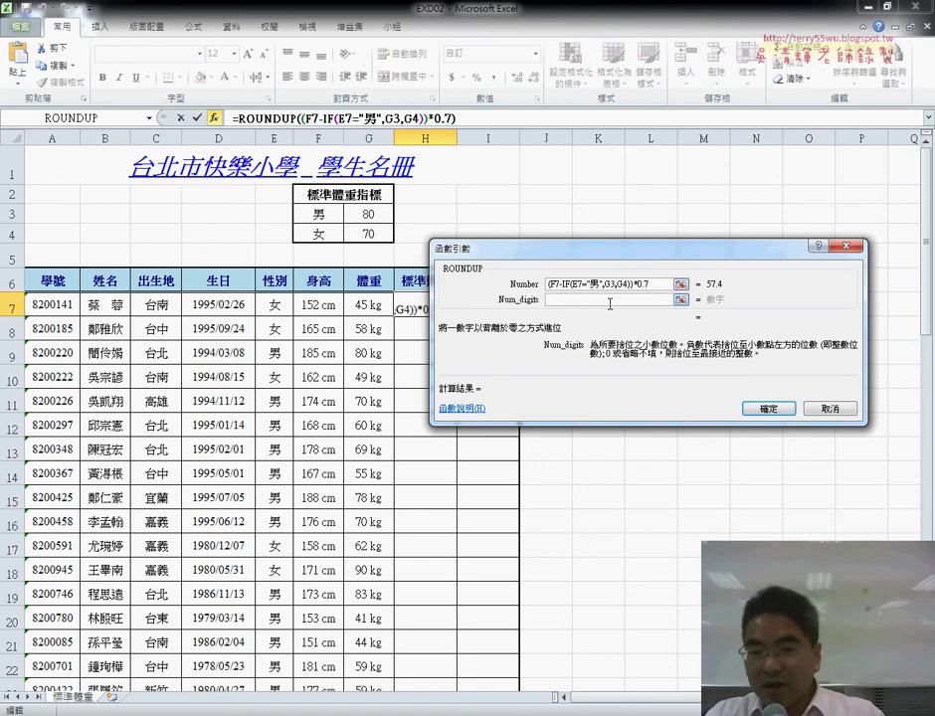
text(0)
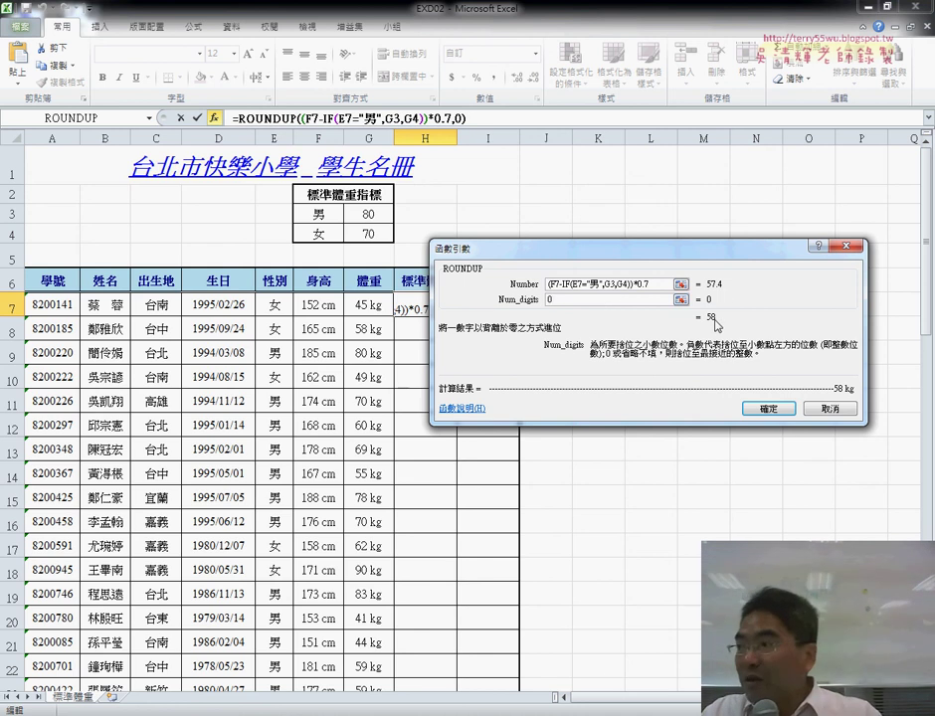
drag(697, 248, 766, 159)
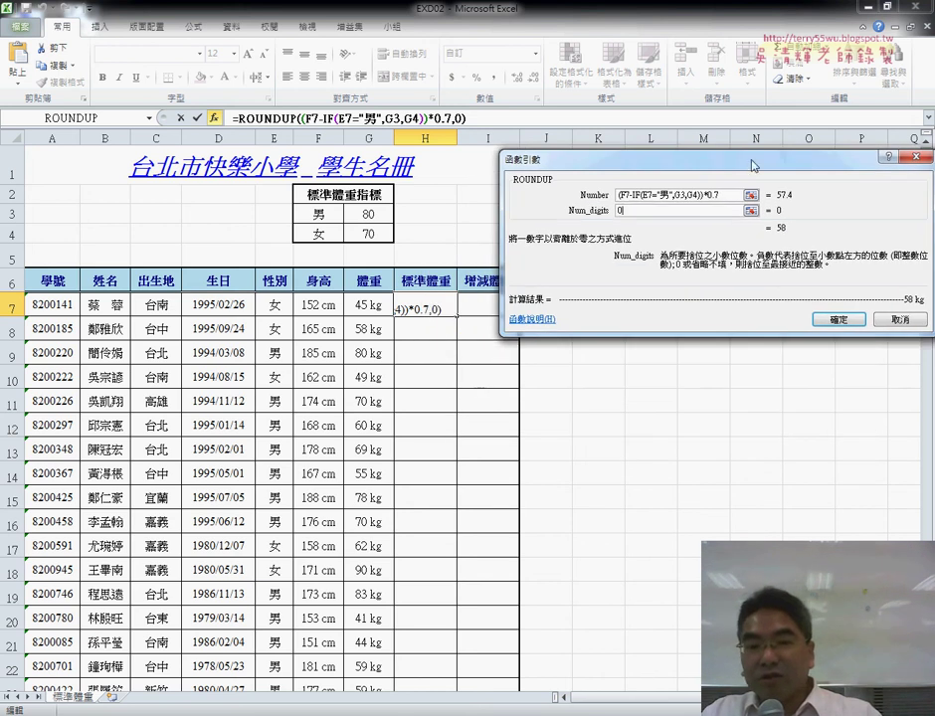
click(839, 321)
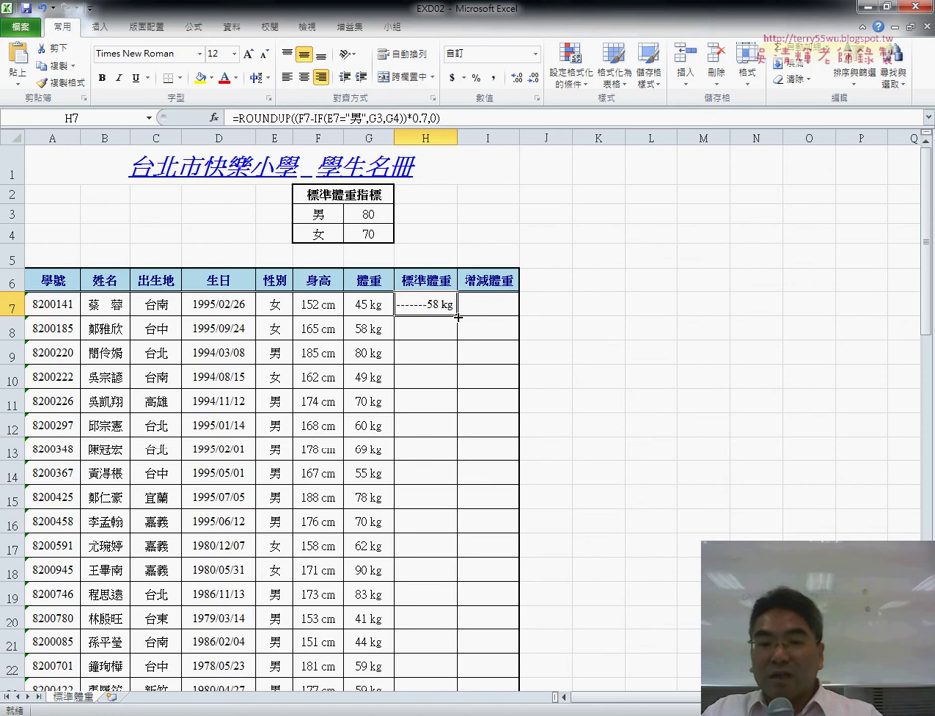
double_click(457, 316)
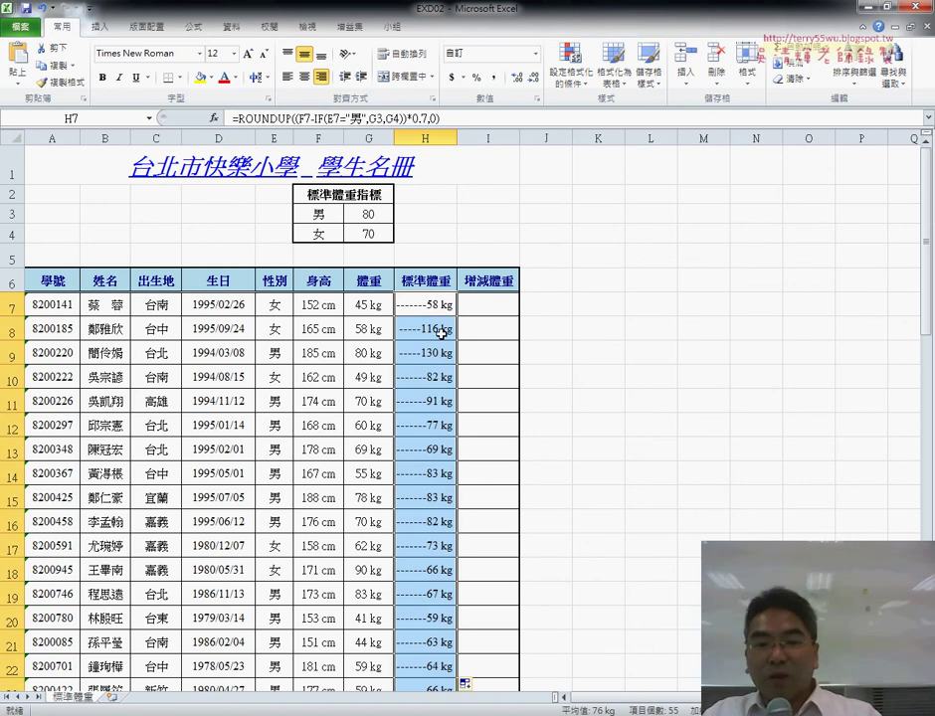
click(441, 331)
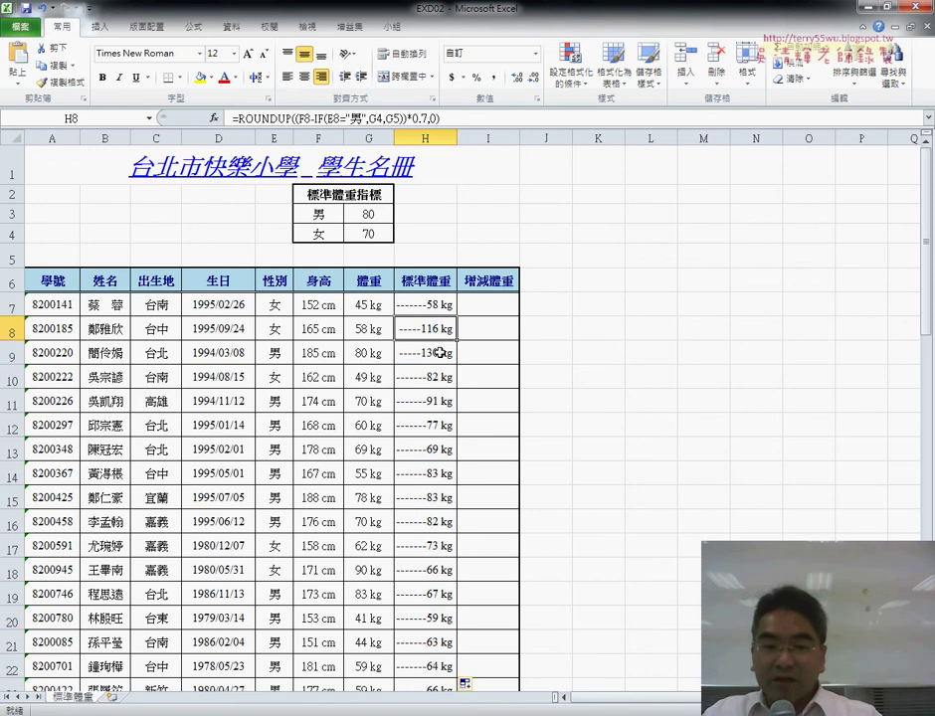
click(440, 353)
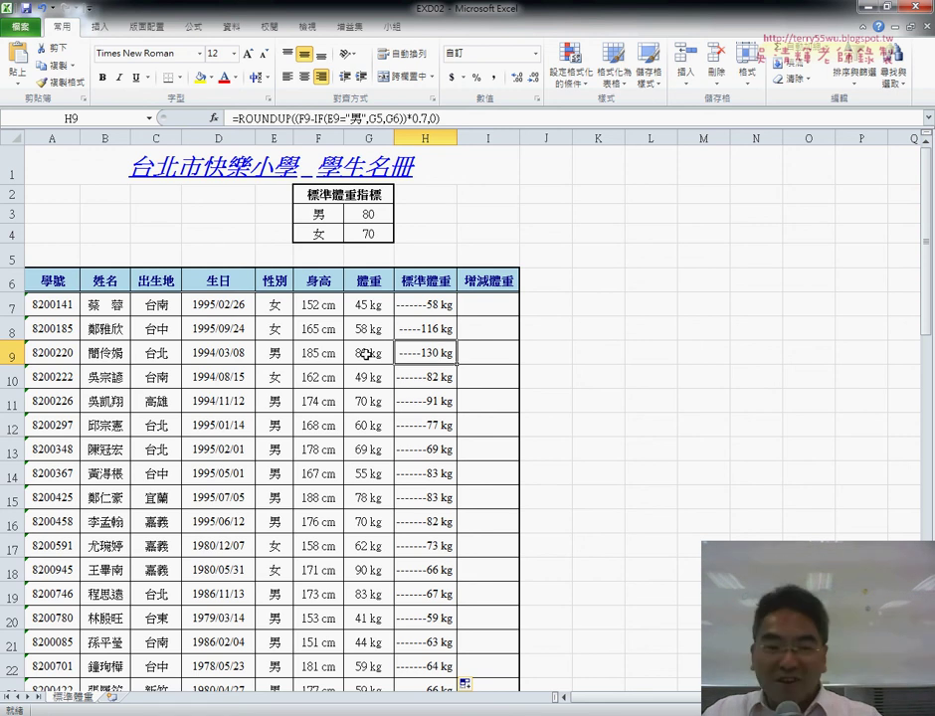
click(436, 305)
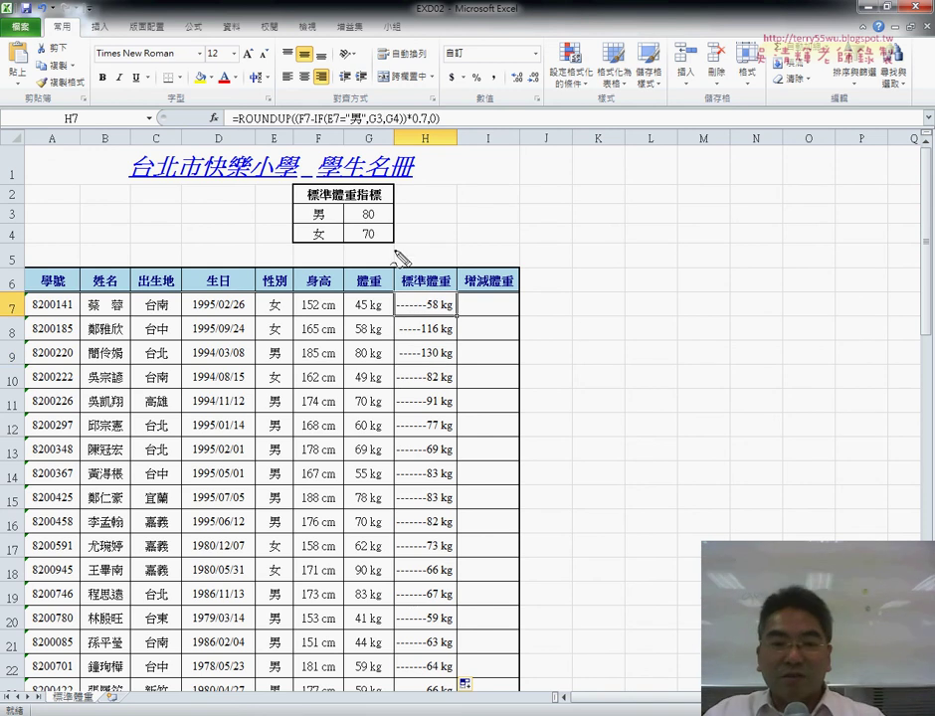
mouse_move(466, 313)
mouse_down()
mouse_move(454, 320)
mouse_move(491, 342)
mouse_move(504, 322)
mouse_up()
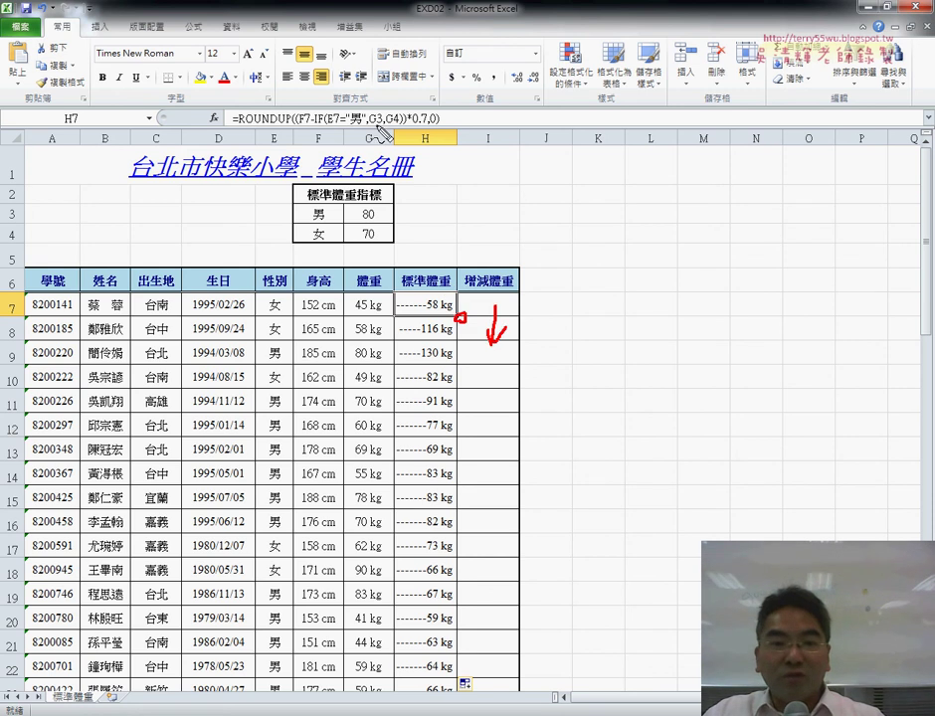
drag(370, 122, 391, 122)
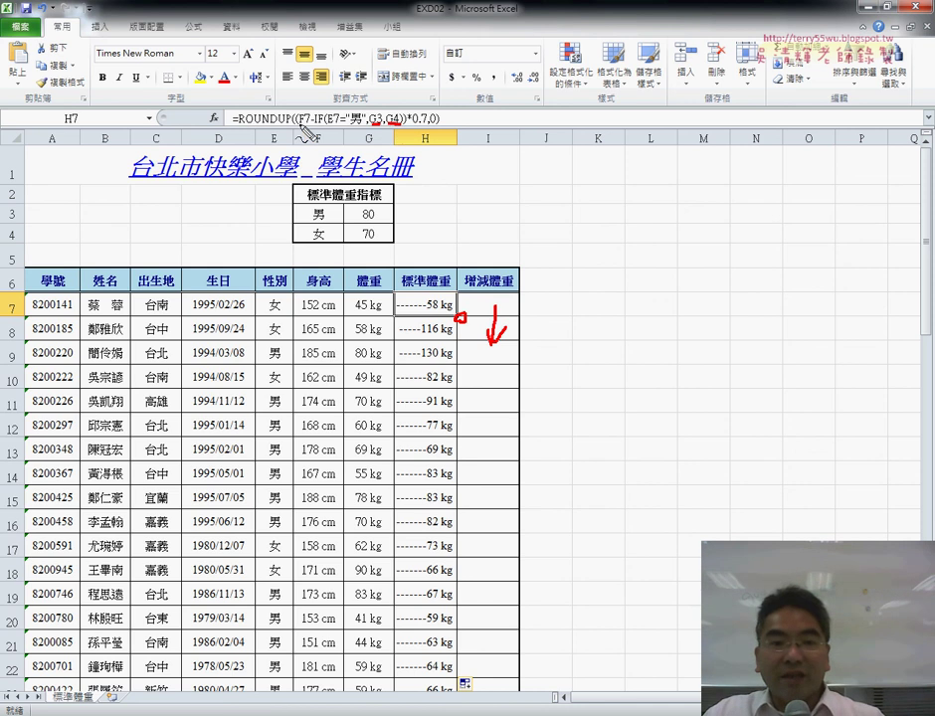
drag(300, 123, 343, 123)
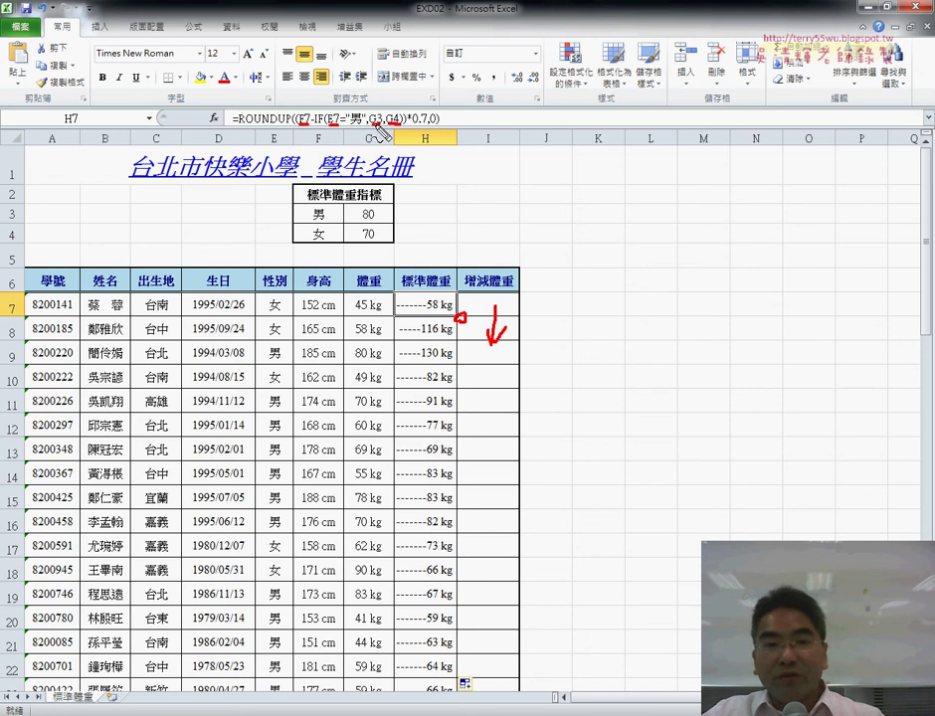
key(Escape)
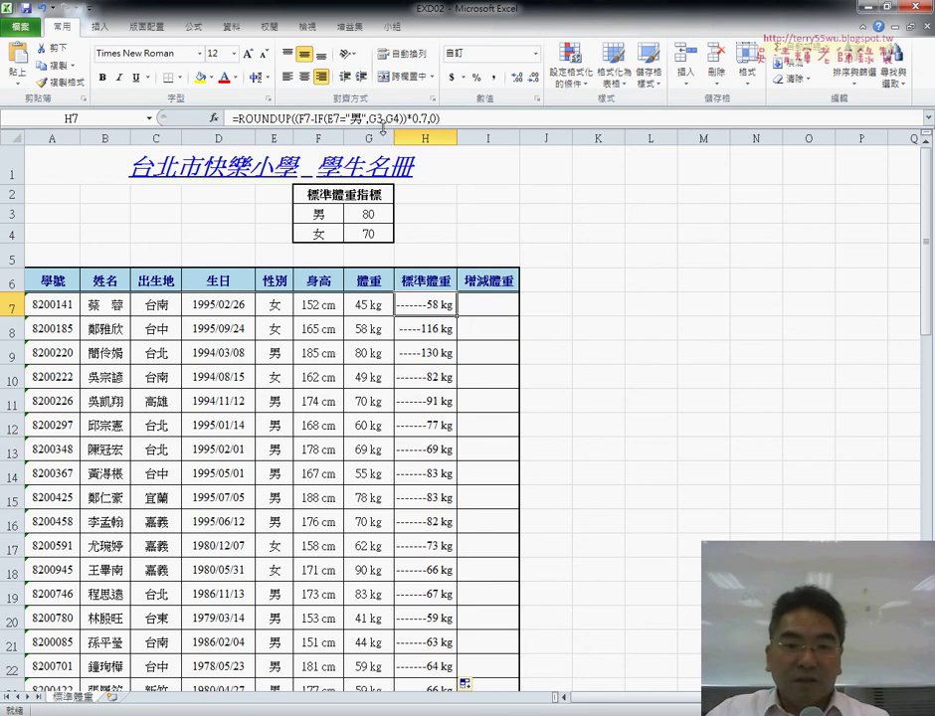
Compare H7's standard-weight formula with the copy filled into H8
click(384, 118)
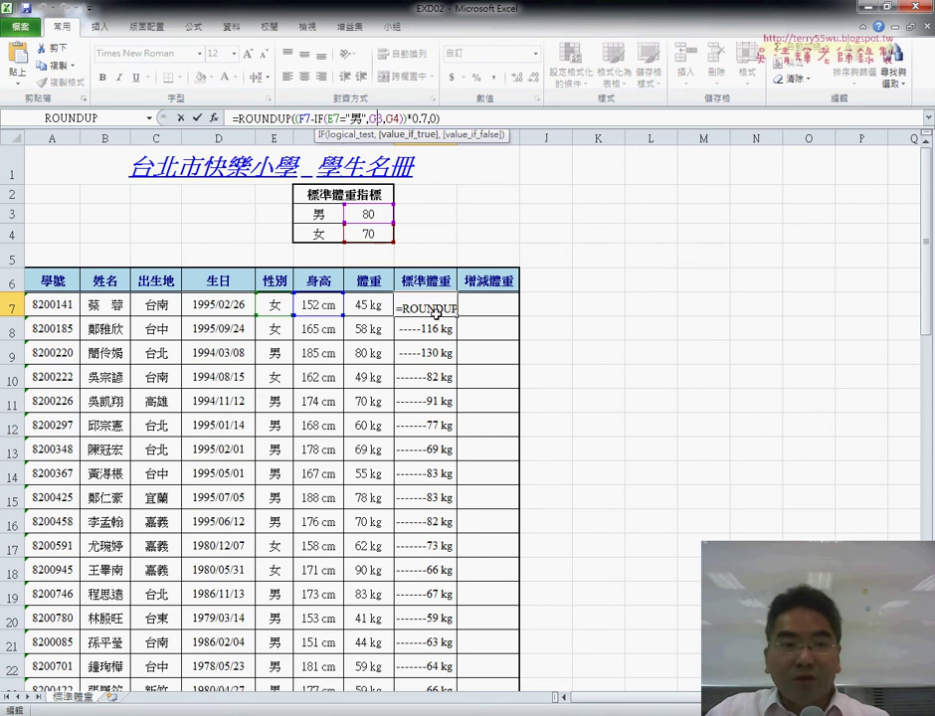
click(197, 117)
click(437, 329)
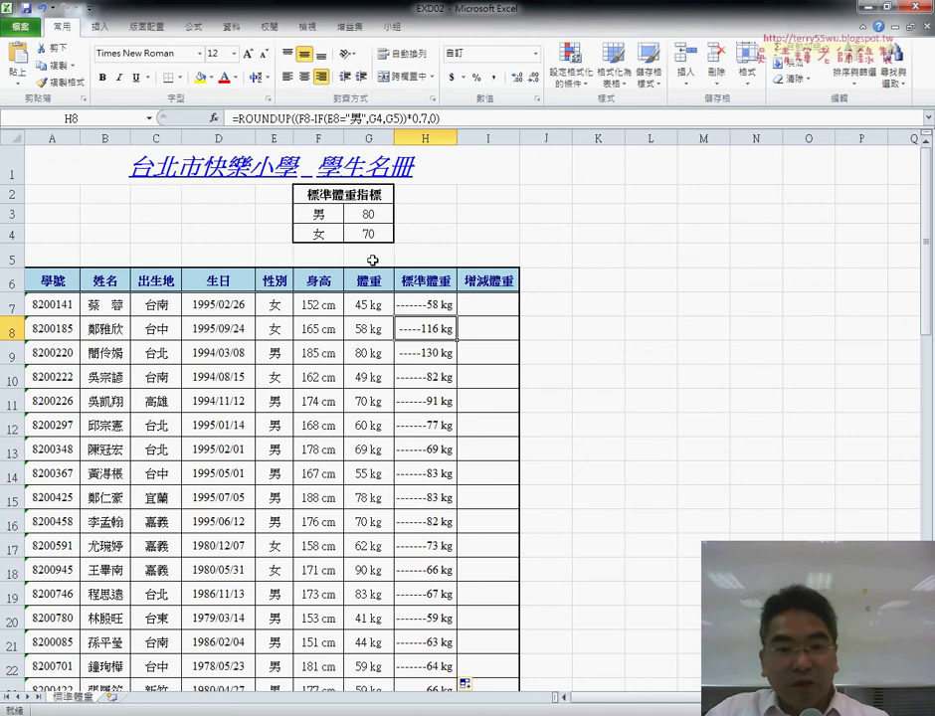
click(444, 305)
Add $ before the row numbers so H7's formula refers to G$3 and G$4
click(378, 119)
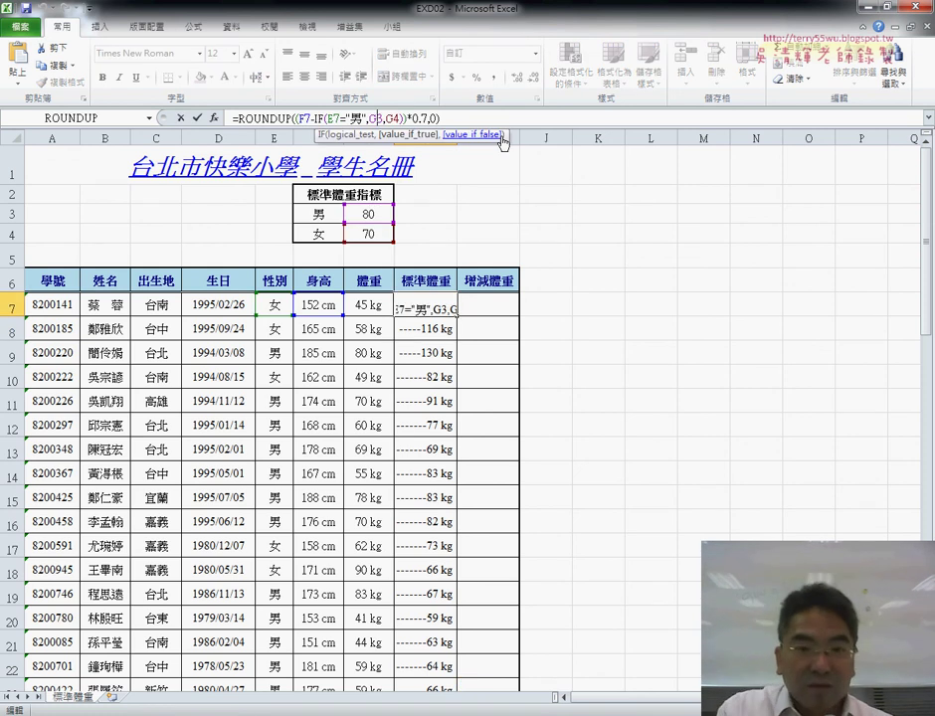
text($)
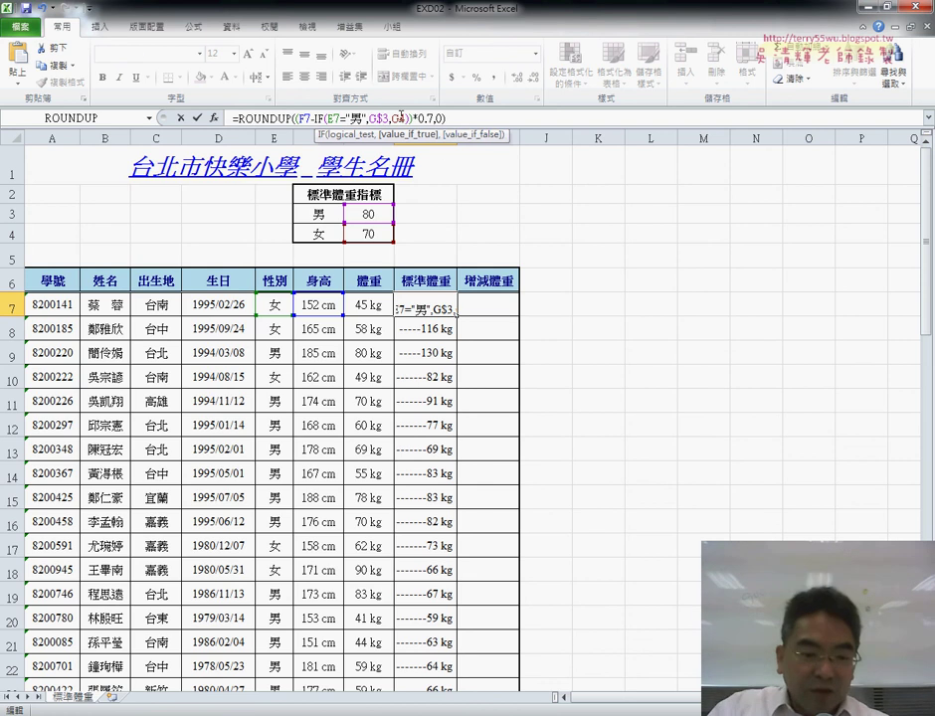
key(Right)
key(Right)
key(Right)
text($)
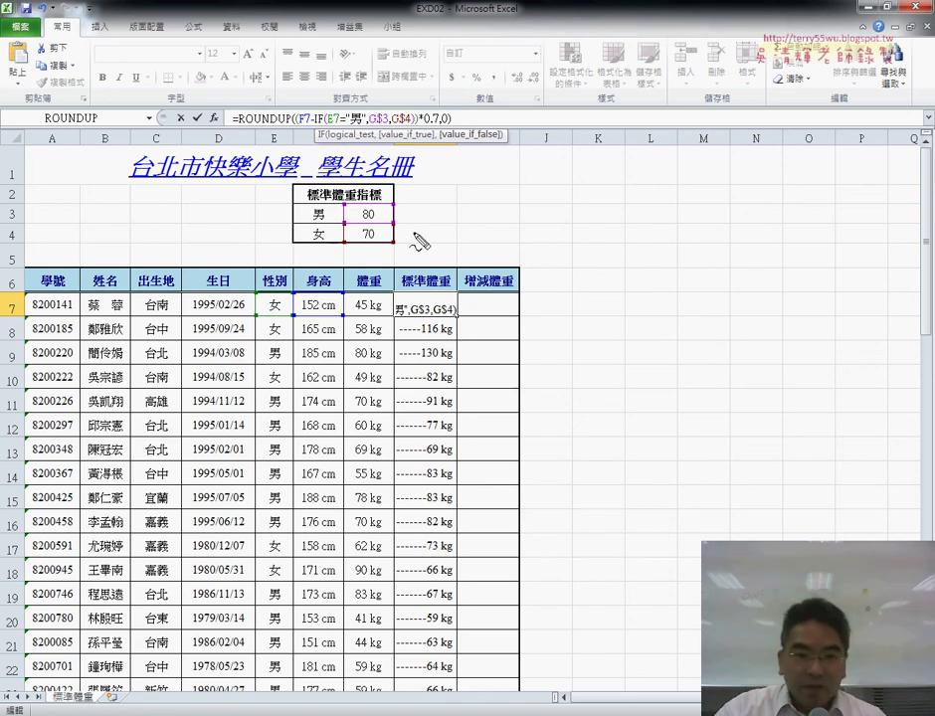
Review the locked references in H7's formula =ROUNDUP((F7-IF(E7="男",G$3,G$4))*0.7,0)
drag(360, 211, 368, 211)
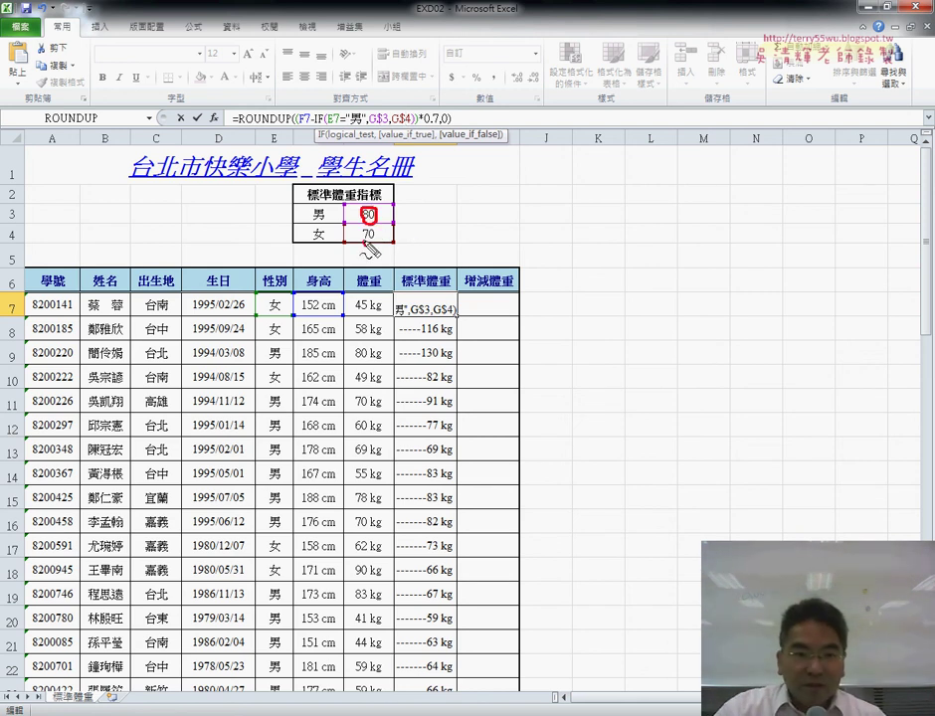
drag(378, 129, 398, 136)
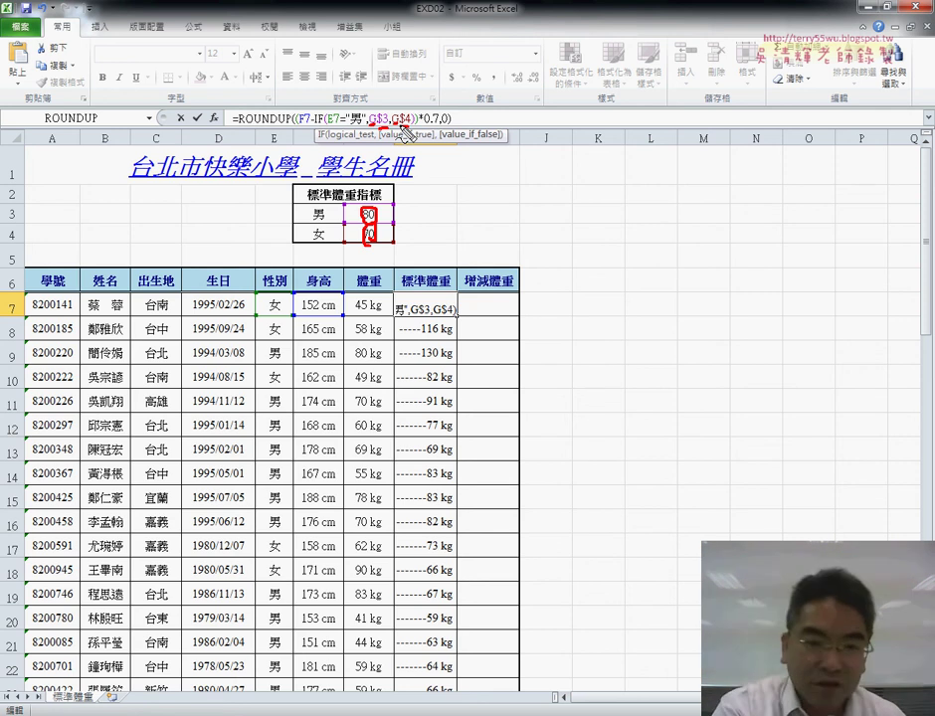
key(Escape)
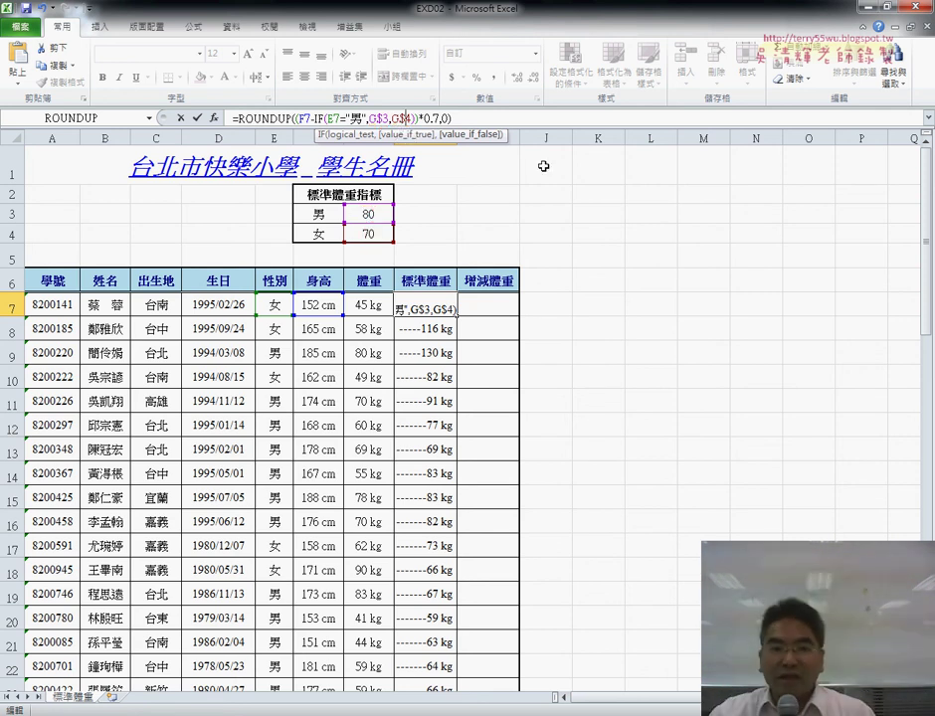
Confirm H7's locked formula, fill it down column H, and check the exam's next task
key(ctrl+Return)
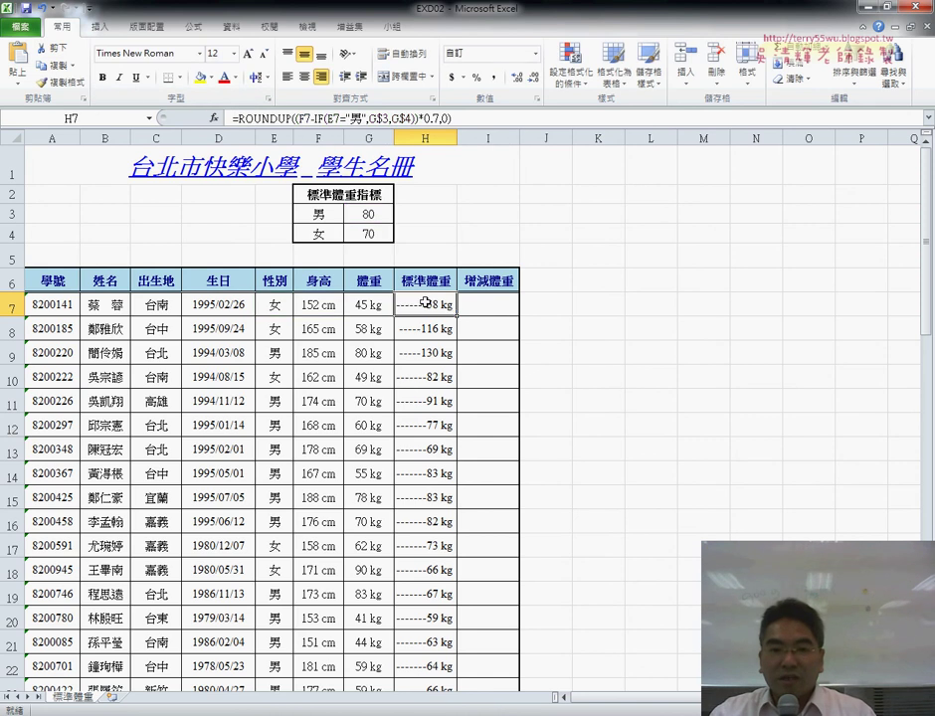
double_click(458, 315)
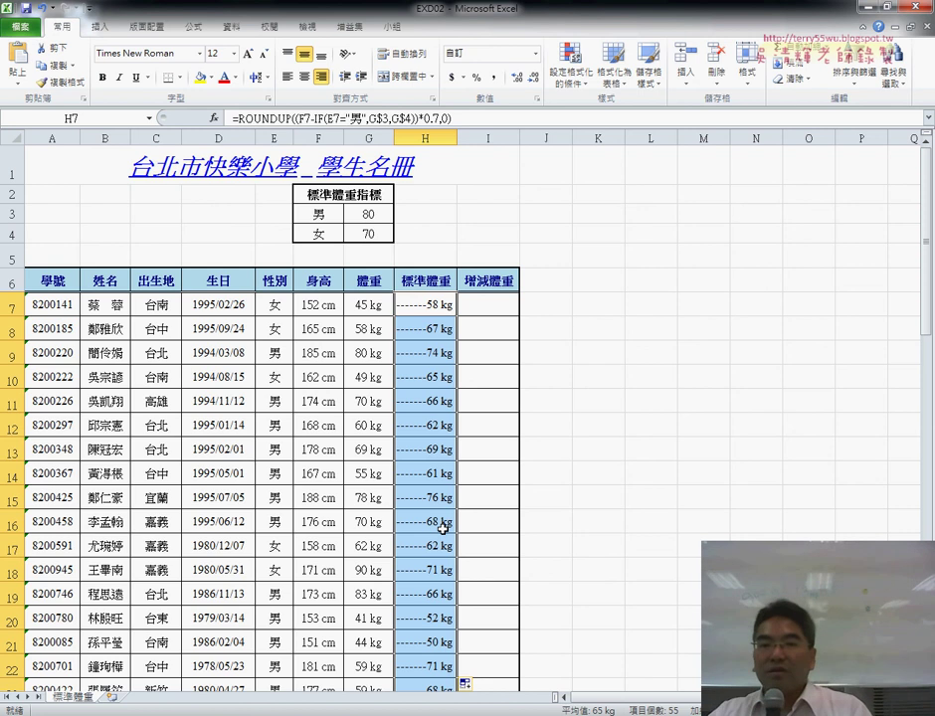
click(486, 308)
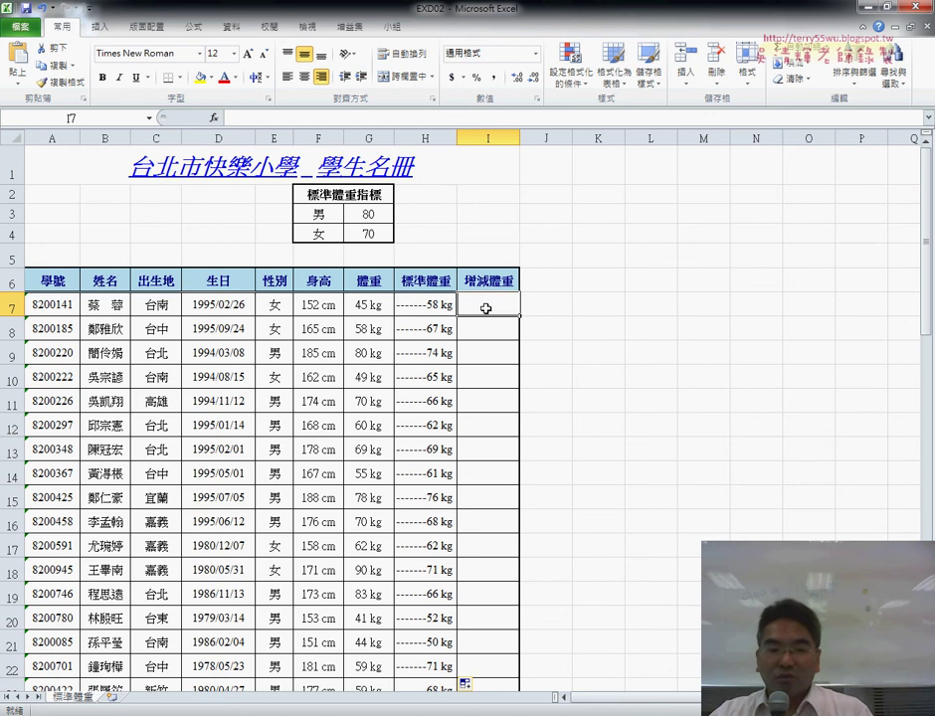
click(308, 704)
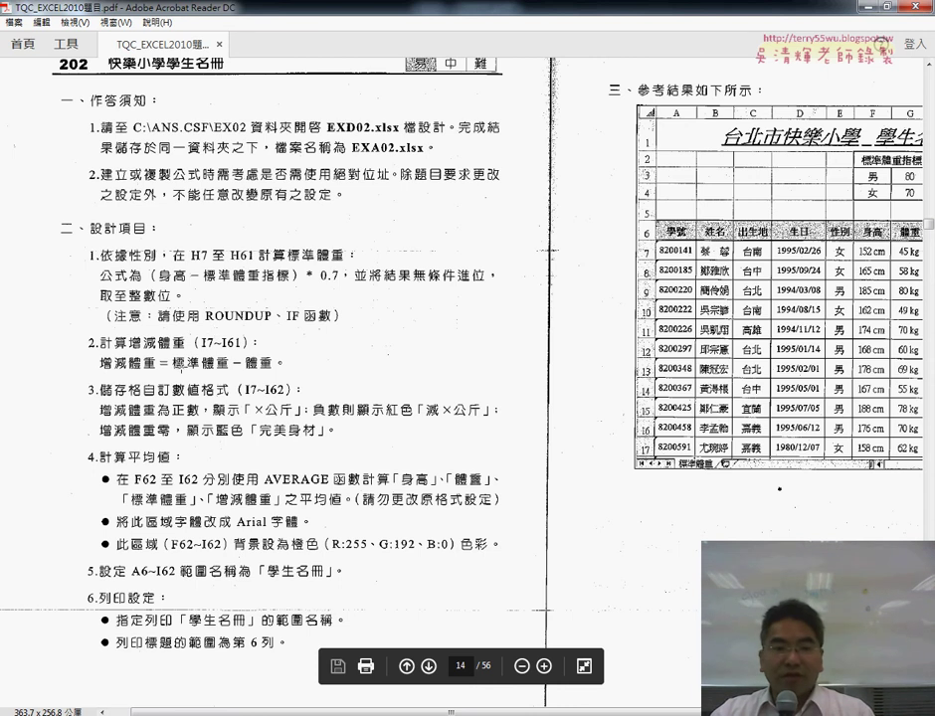
click(867, 10)
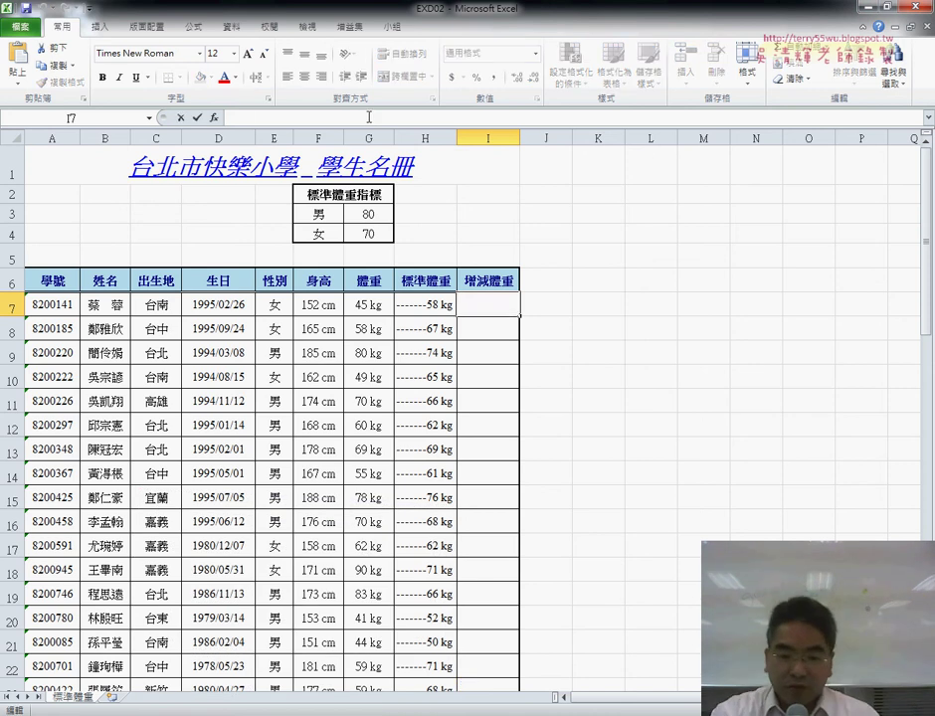
Enter the weight-difference formula =H7-G7 in I7
text(ㄦ=)
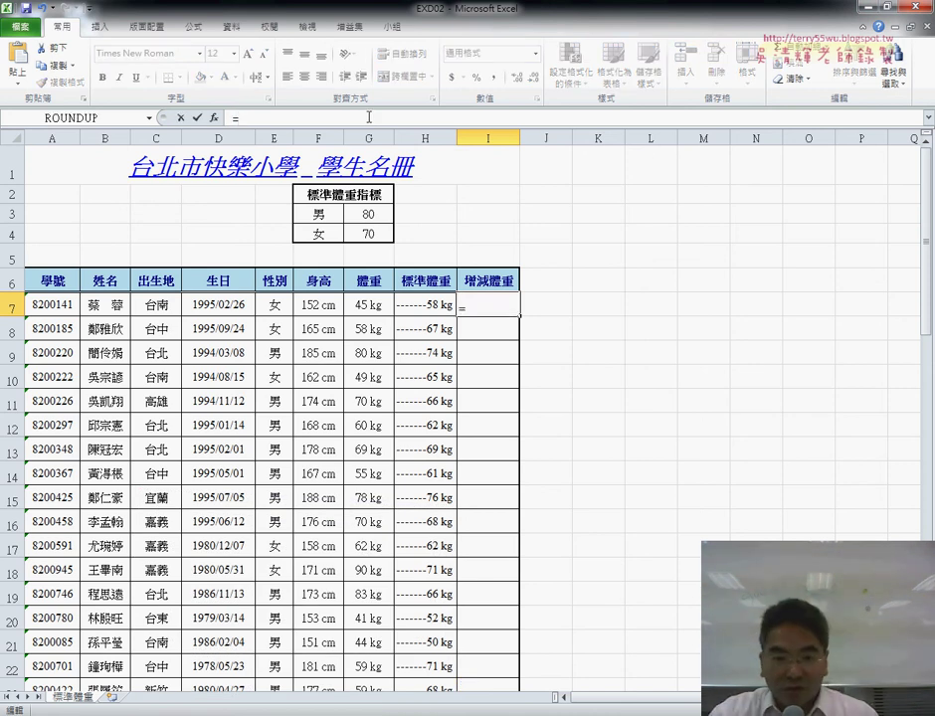
click(430, 305)
text(-)
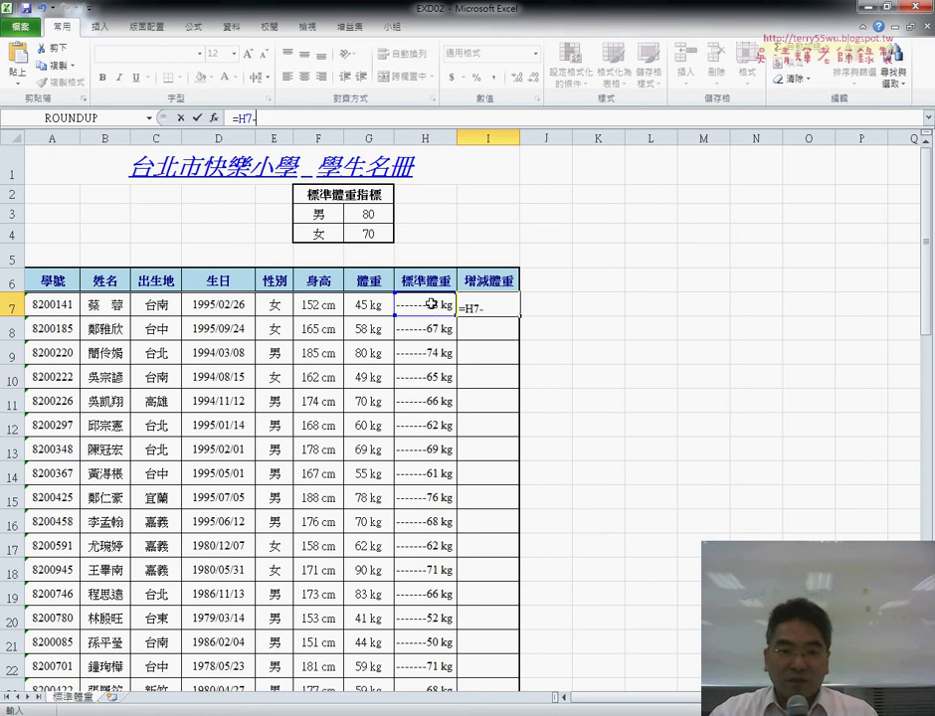
click(371, 304)
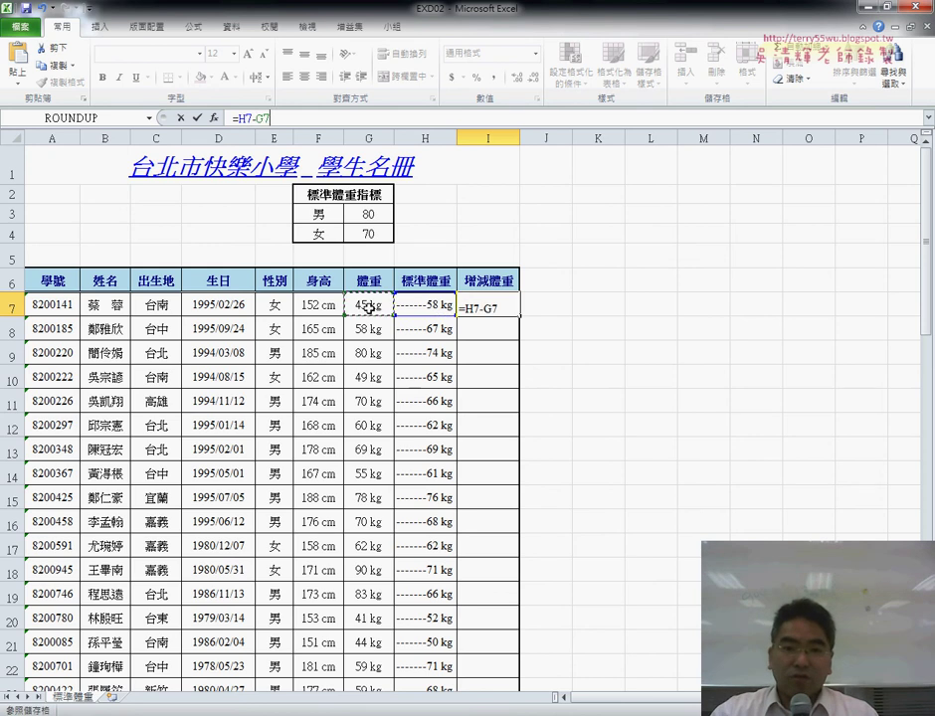
click(200, 120)
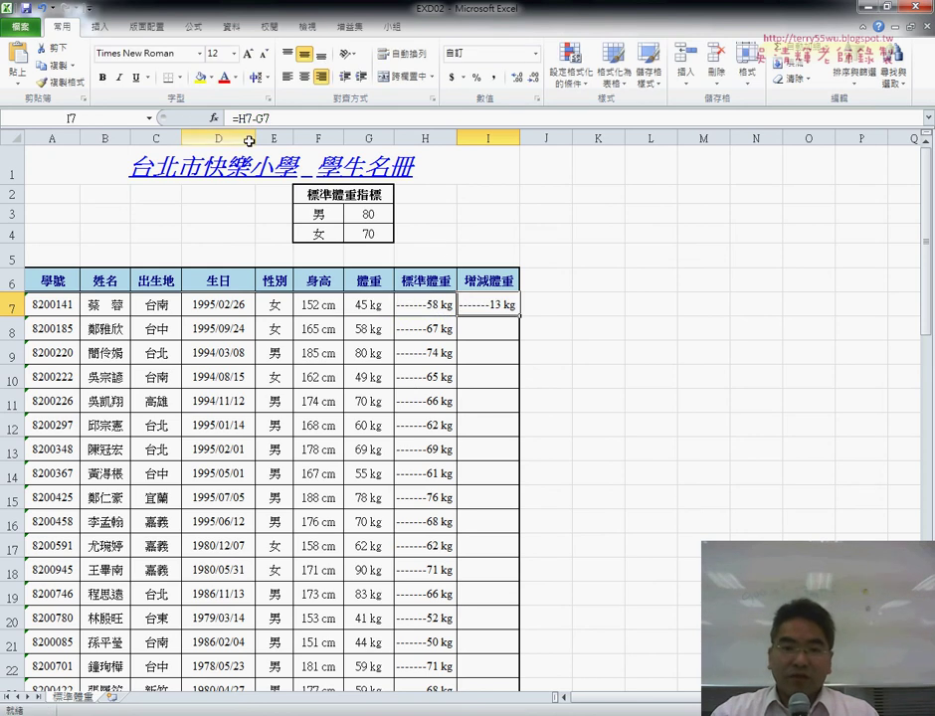
Fill the difference formula down column I and bring up the finished 202 workbook
double_click(519, 314)
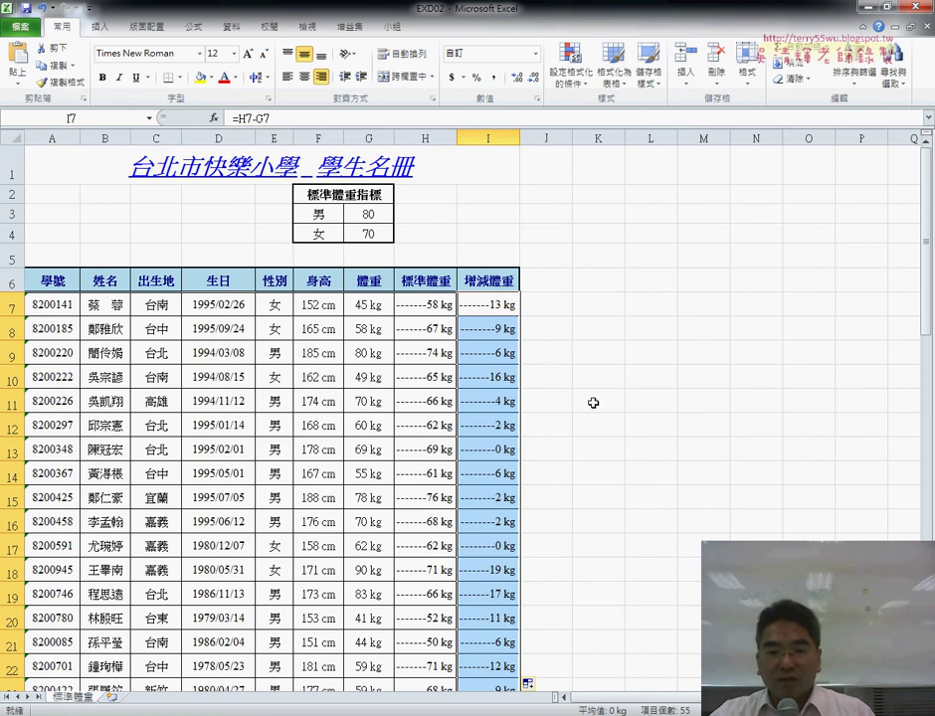
click(504, 305)
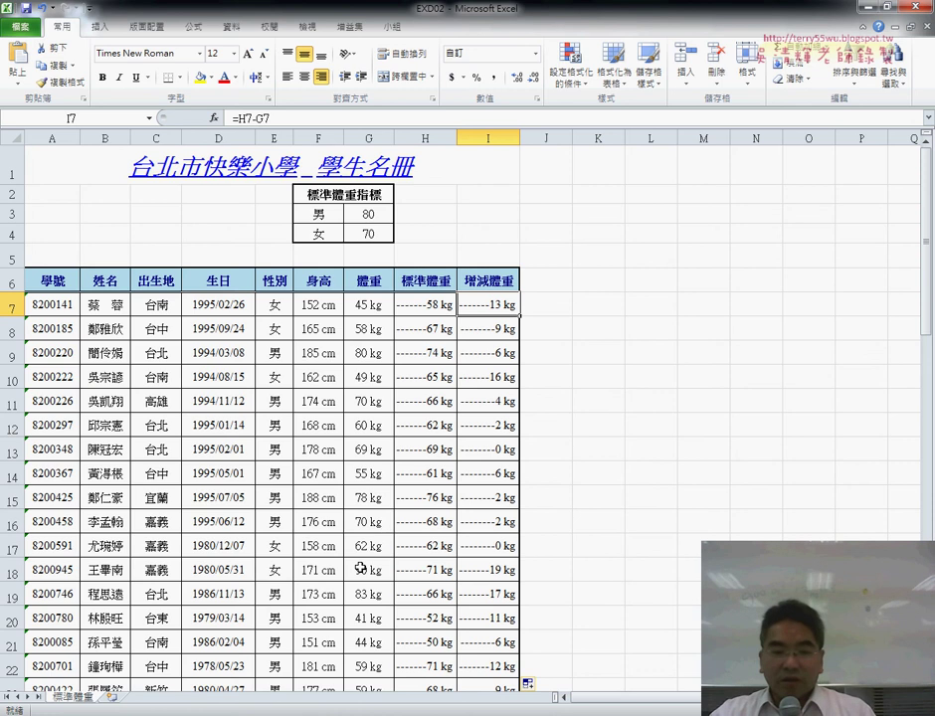
click(393, 686)
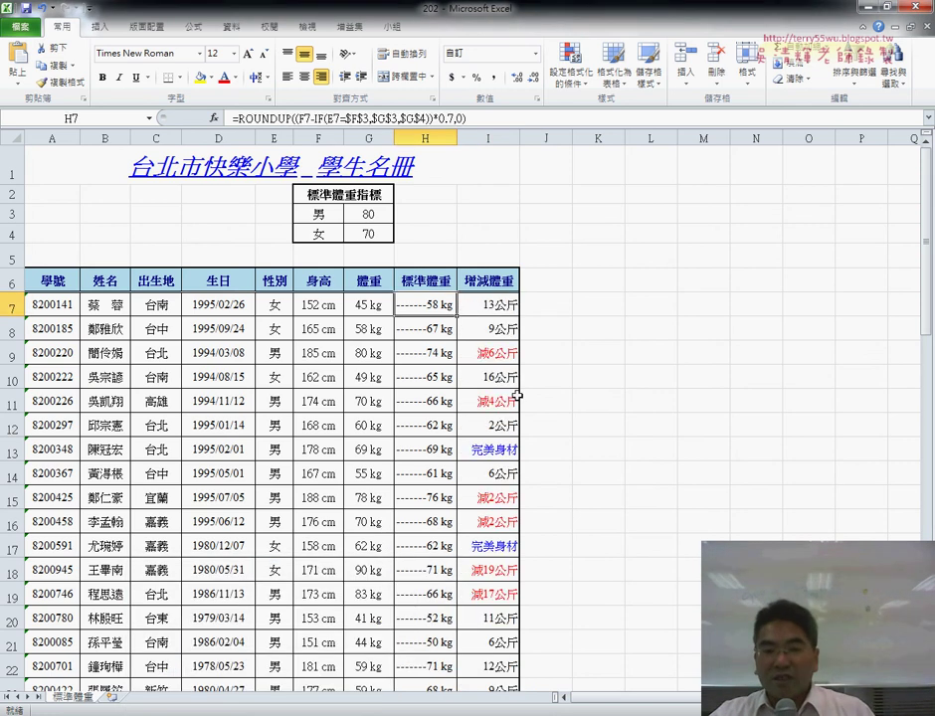
click(503, 356)
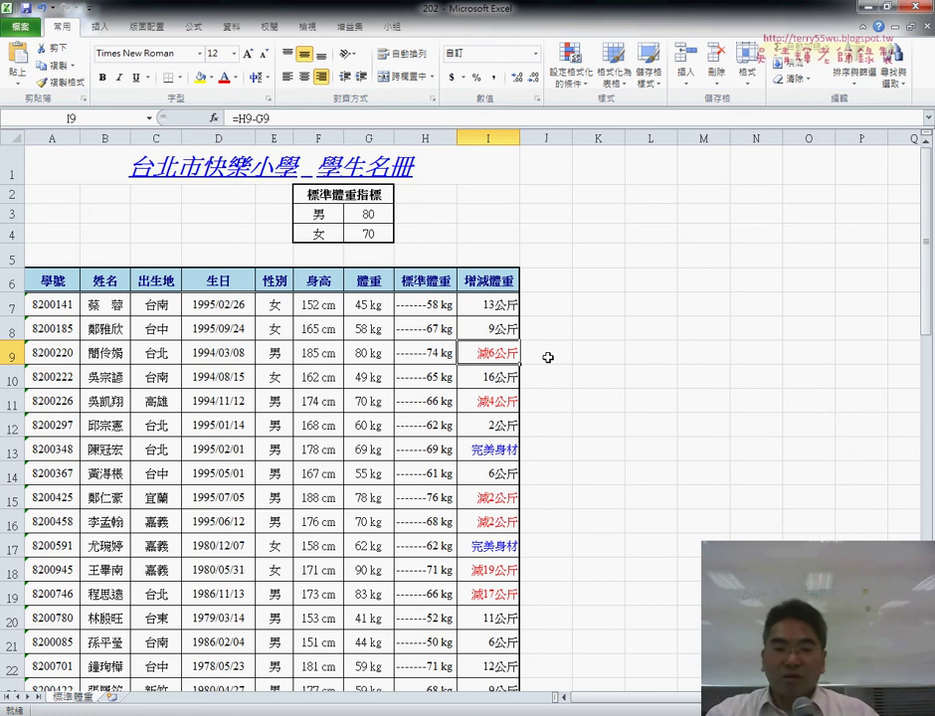
click(439, 355)
click(371, 360)
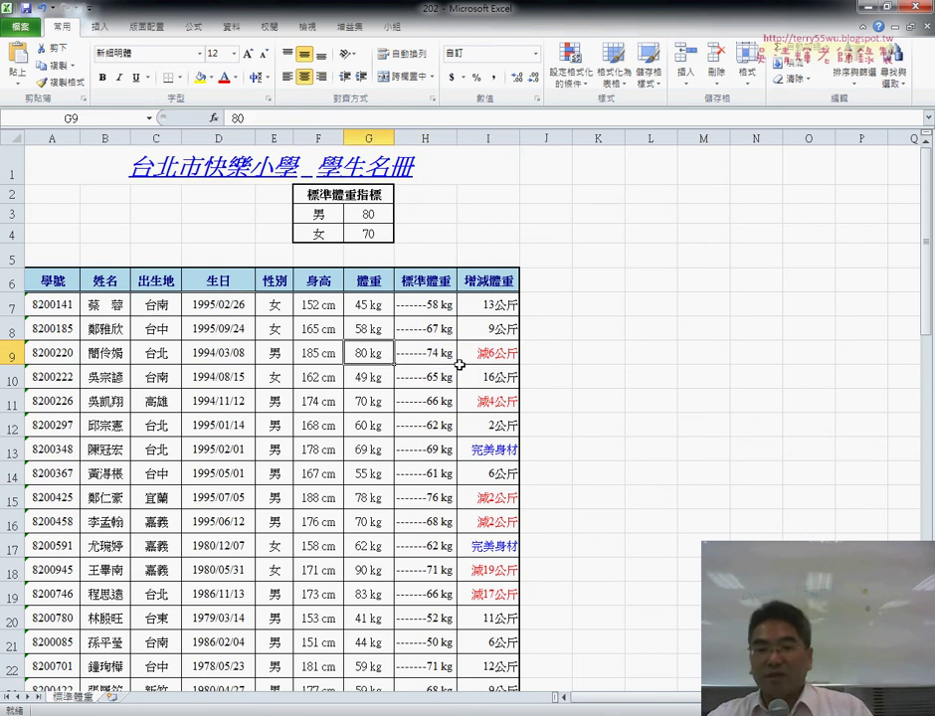
click(487, 355)
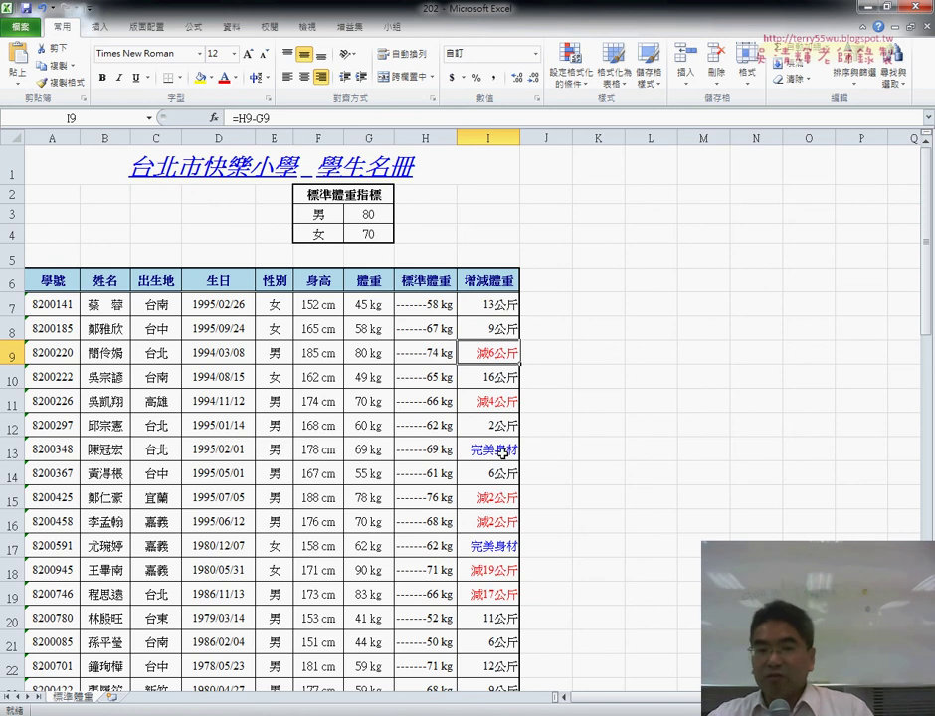
click(500, 305)
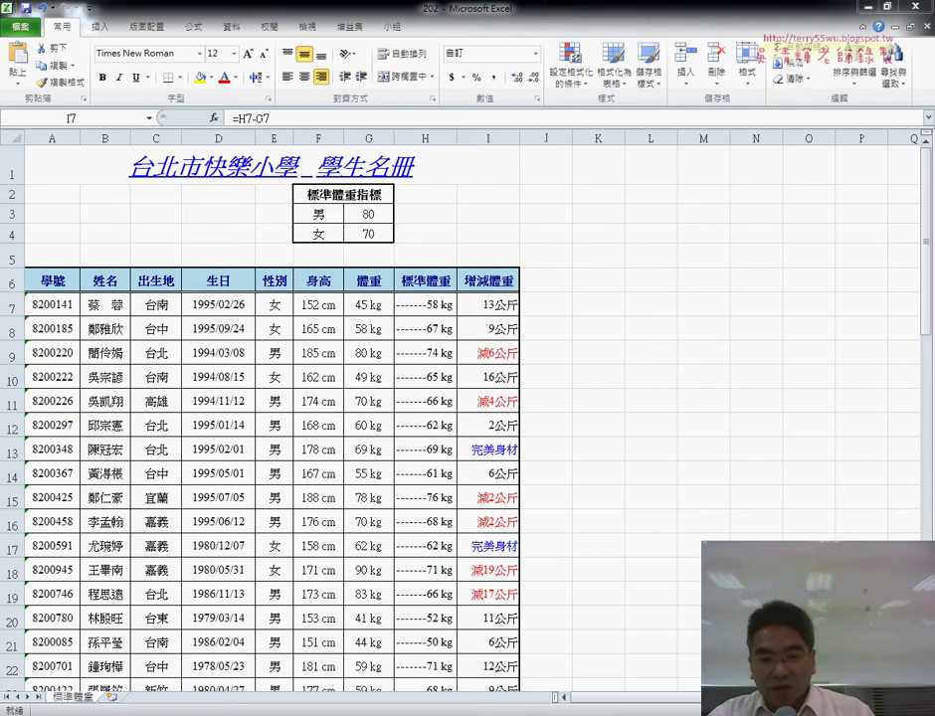
click(362, 651)
click(498, 326)
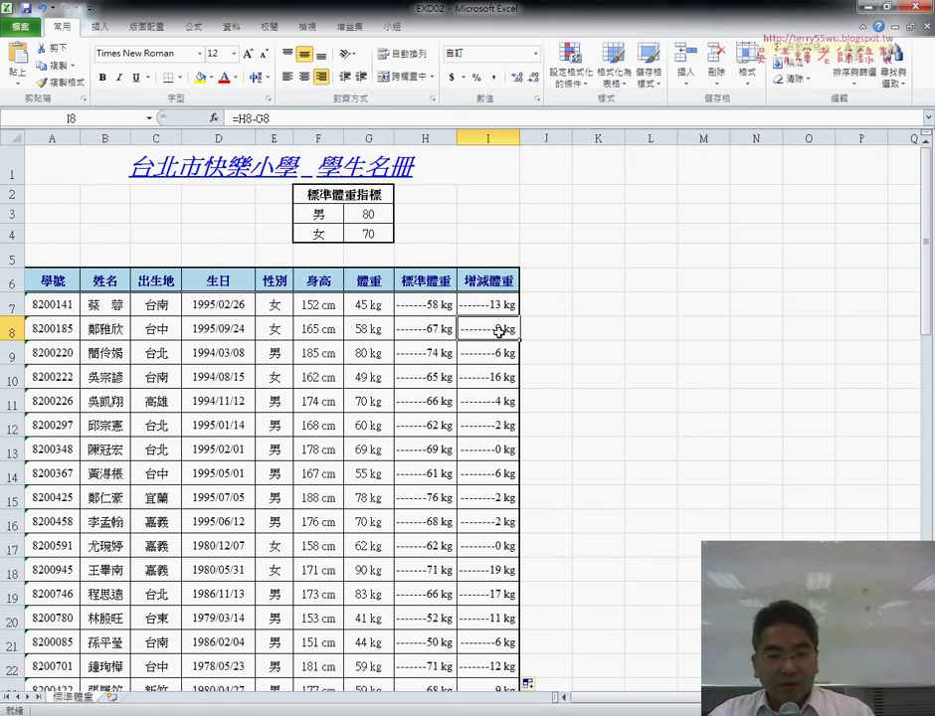
click(430, 304)
click(371, 305)
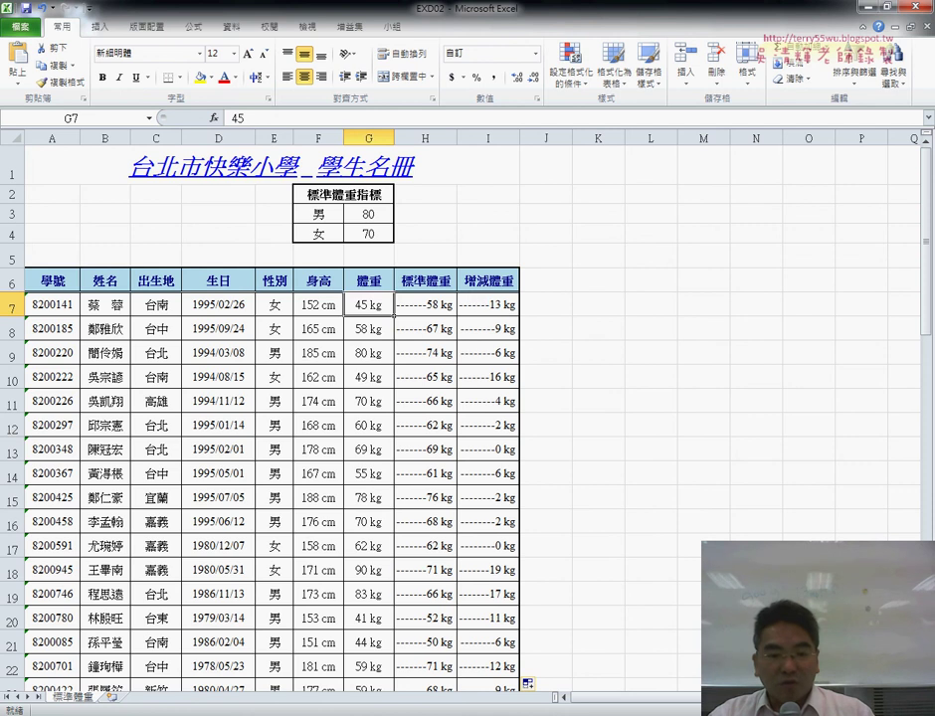
click(372, 655)
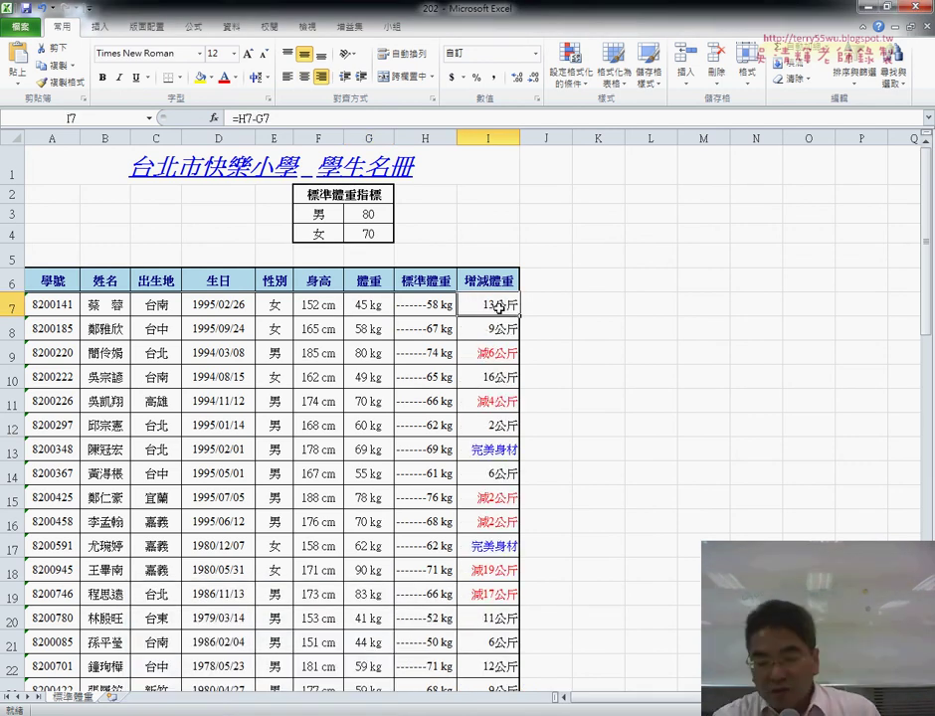
Select I7:I62 and inspect its custom format, highlighting the [紅色] part of the code
key(ctrl+shift+Down)
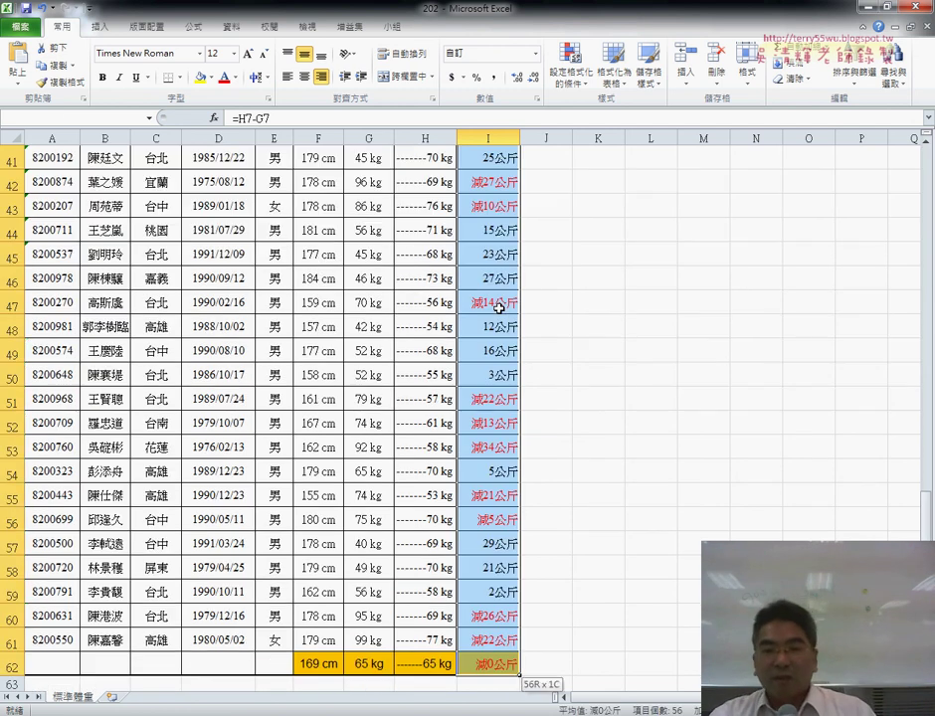
scroll(499, 308, up, 5)
scroll(498, 308, up, 4)
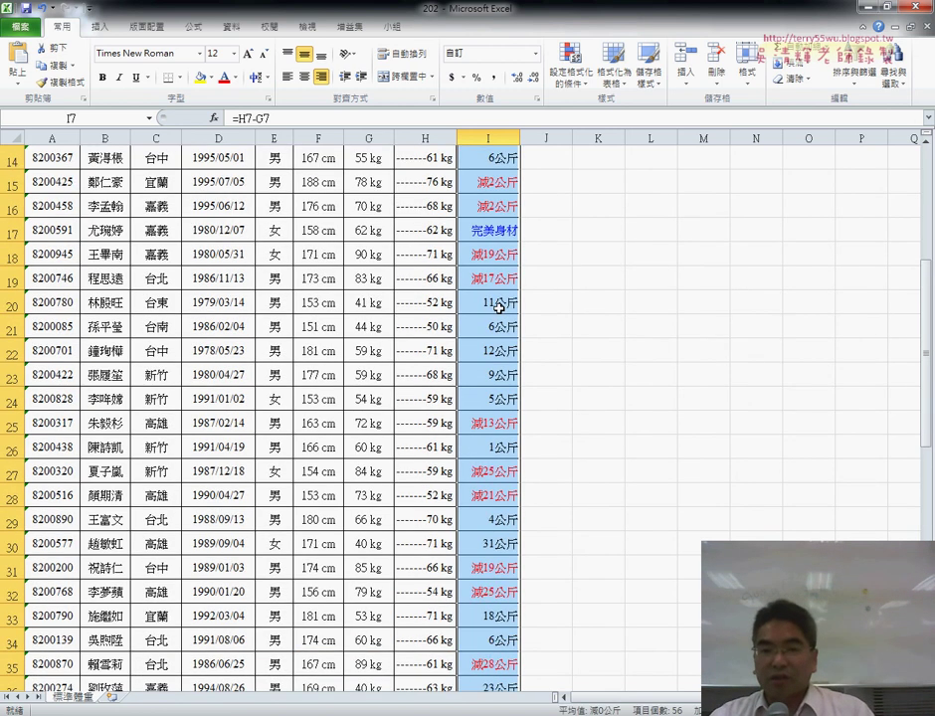
scroll(498, 309, up, 3)
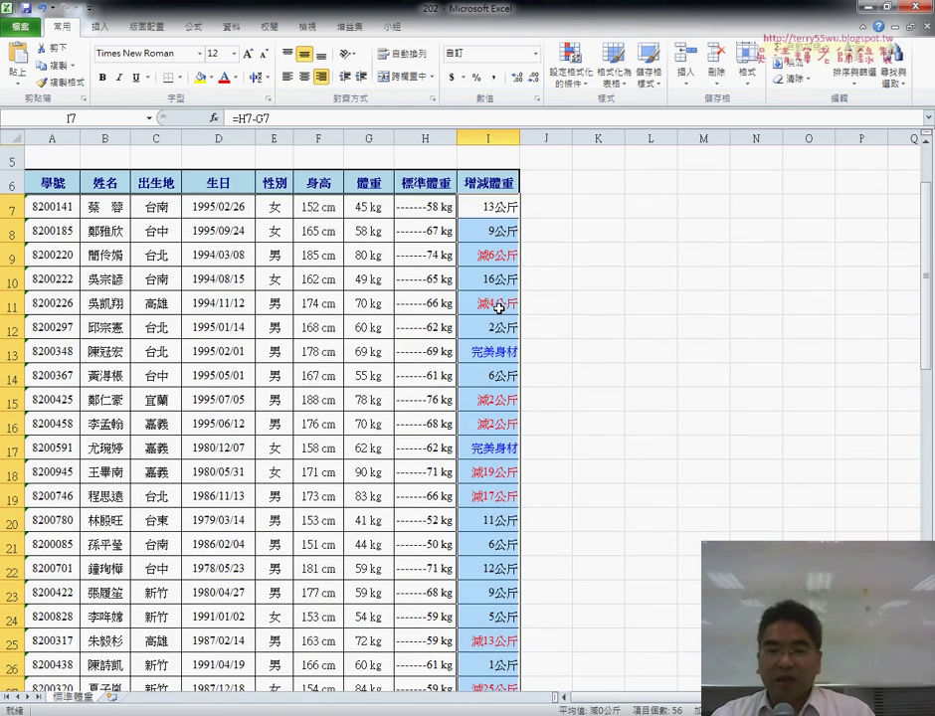
right_click(490, 221)
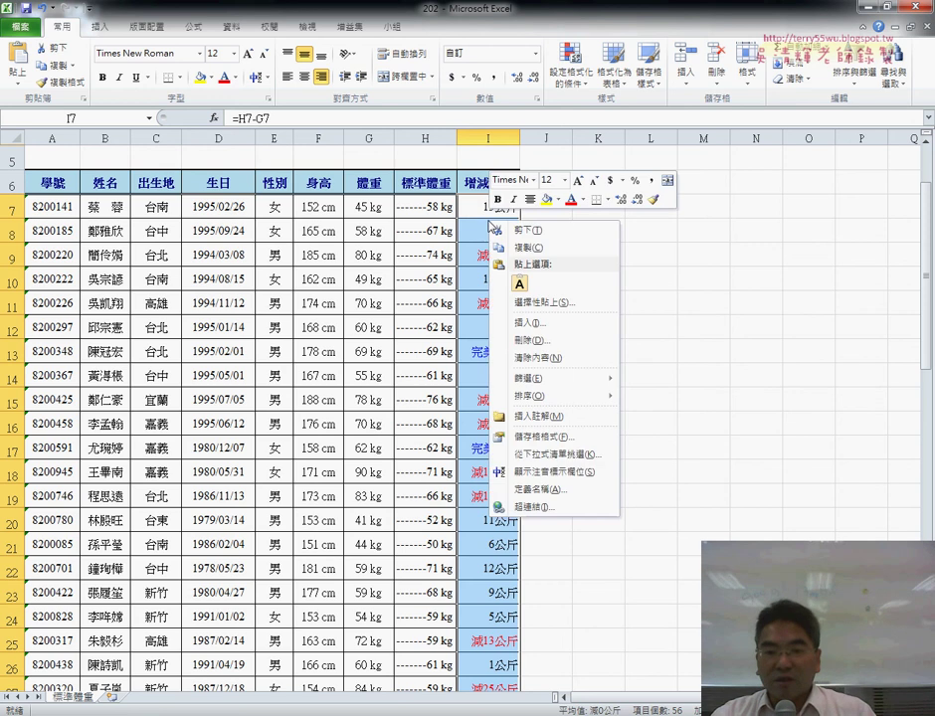
click(542, 437)
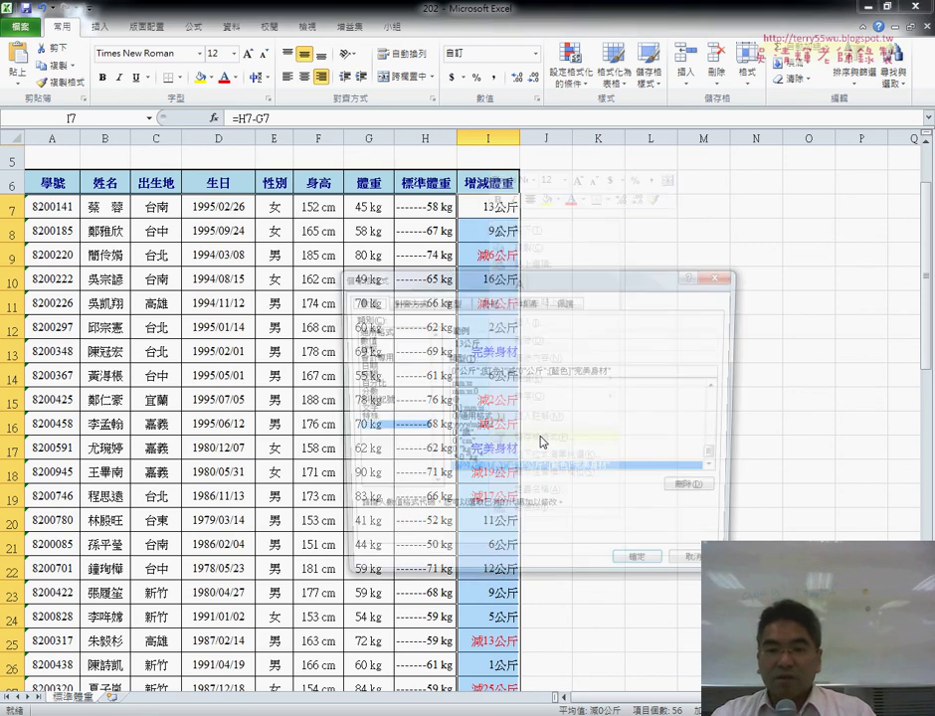
drag(544, 283, 741, 172)
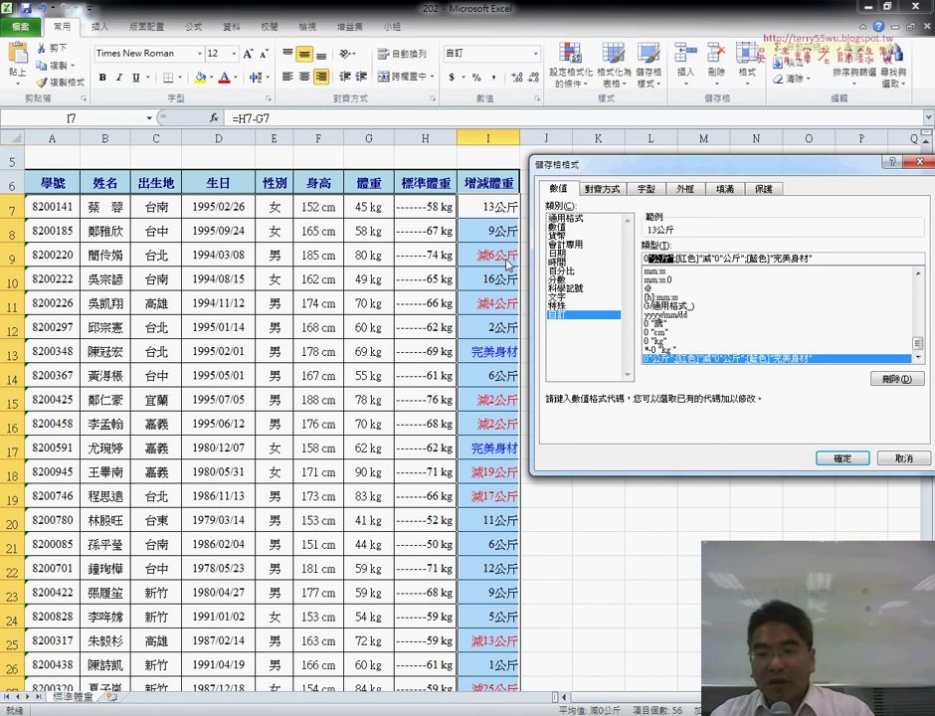
click(680, 258)
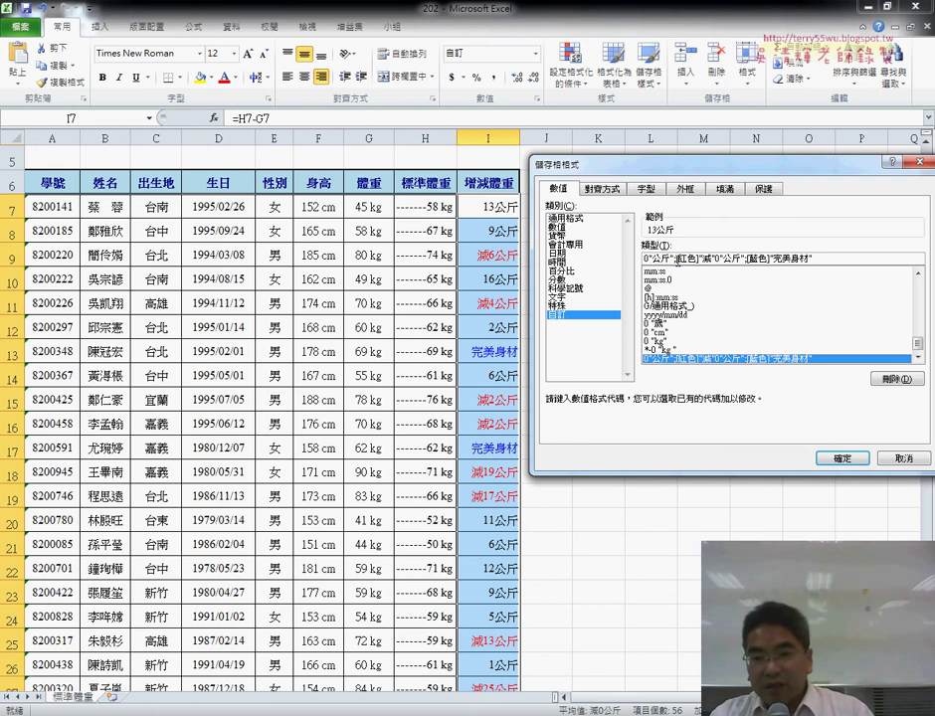
drag(676, 259, 702, 260)
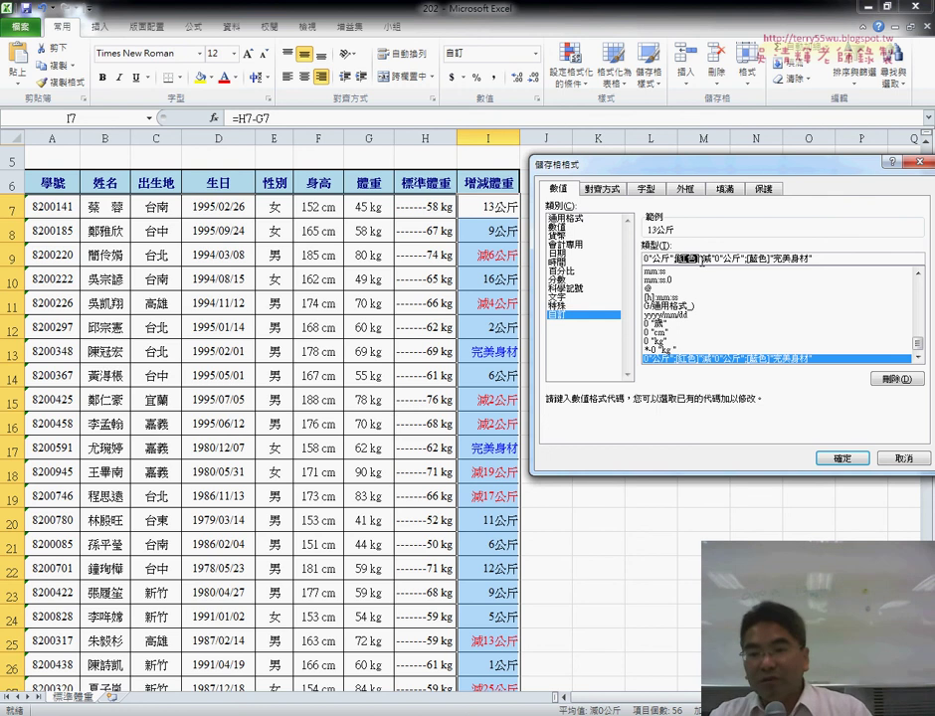
drag(699, 259, 716, 258)
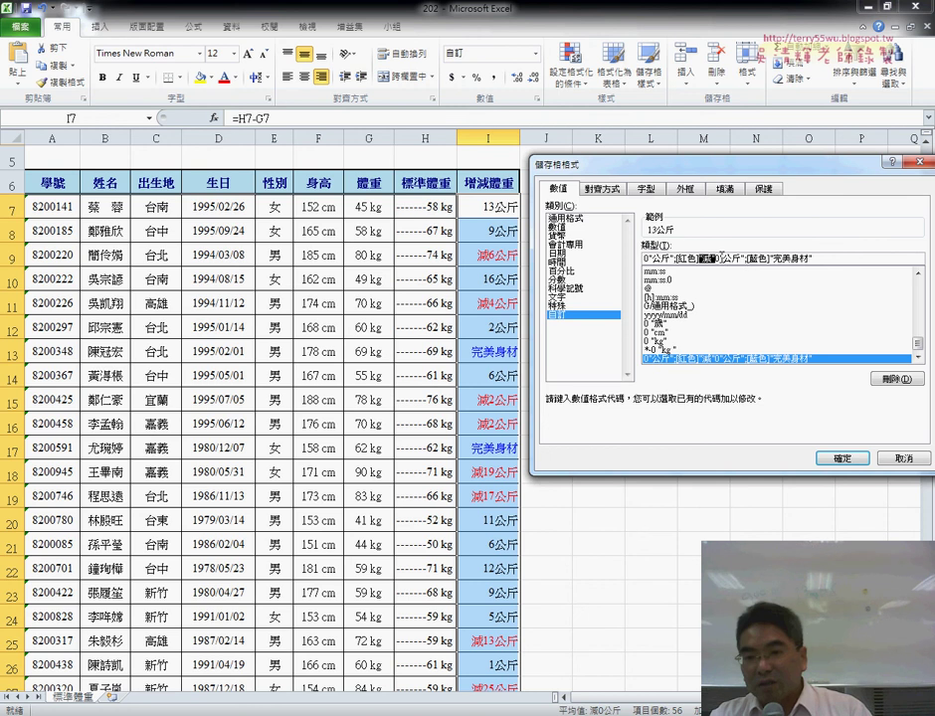
key(Left)
text(")
key(Right)
text(")
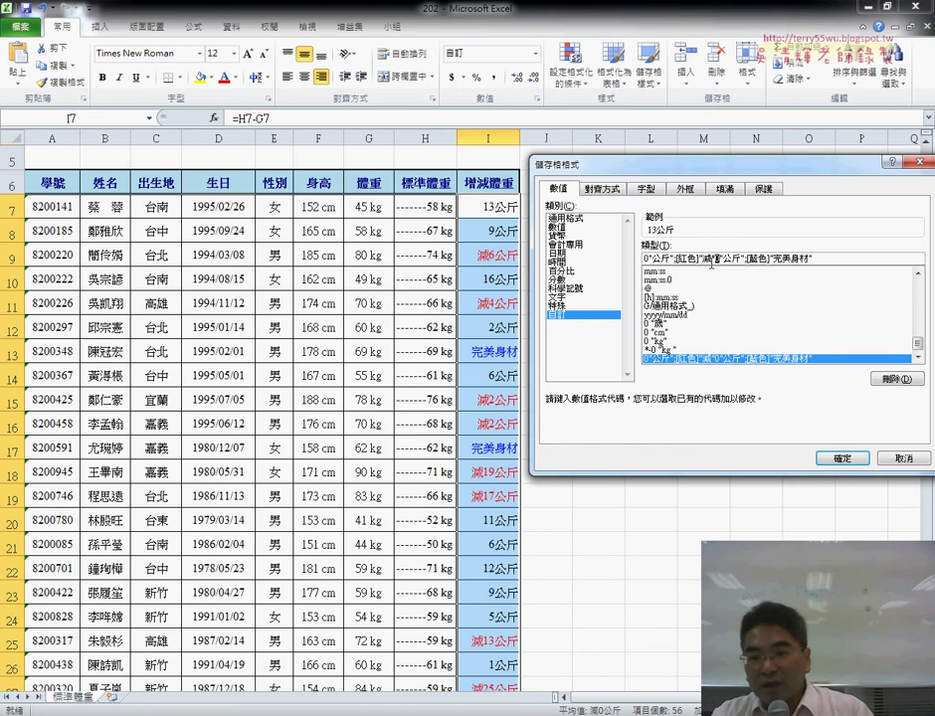
drag(699, 259, 715, 258)
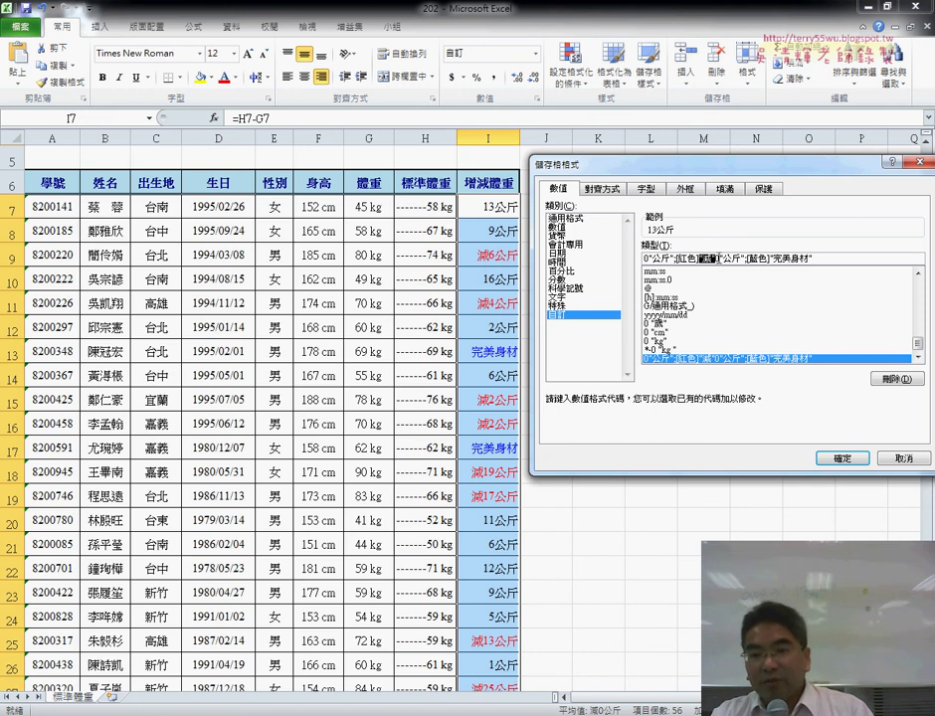
click(723, 259)
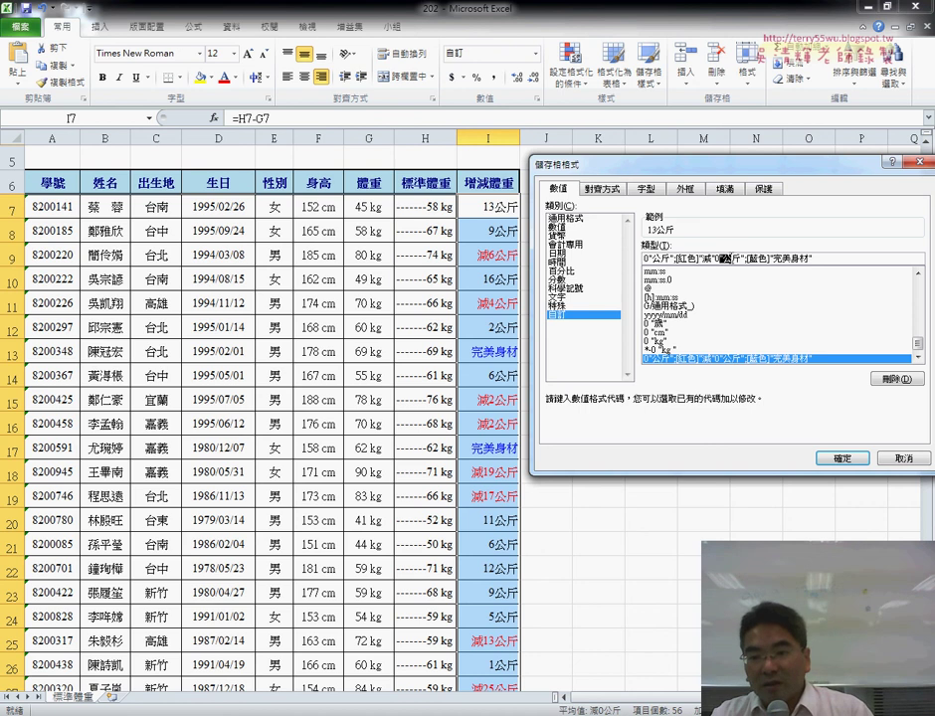
drag(722, 259, 741, 258)
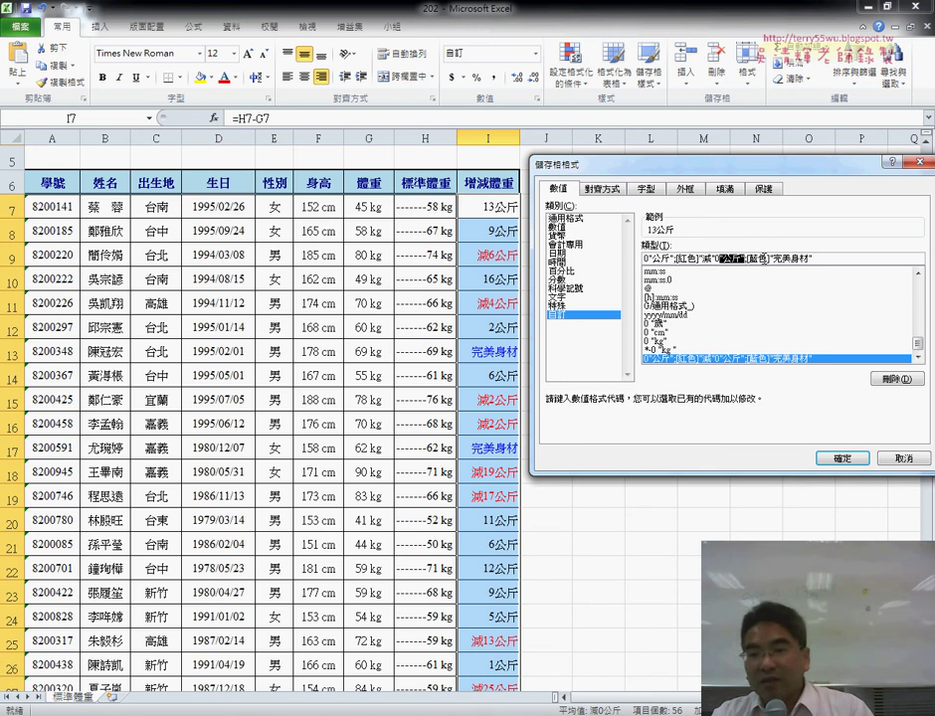
click(760, 259)
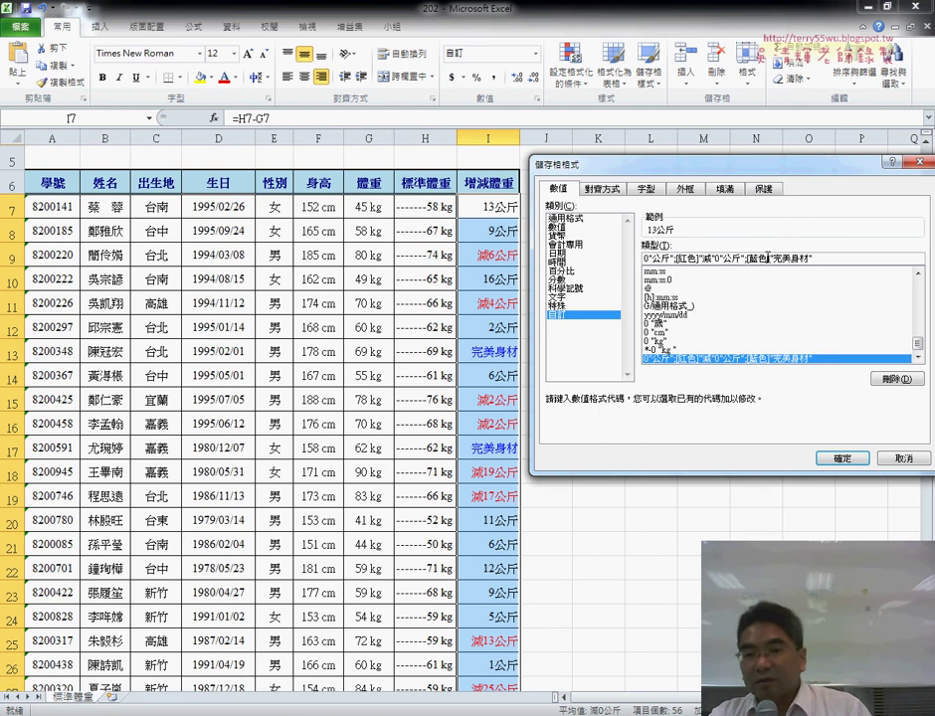
drag(748, 262, 802, 260)
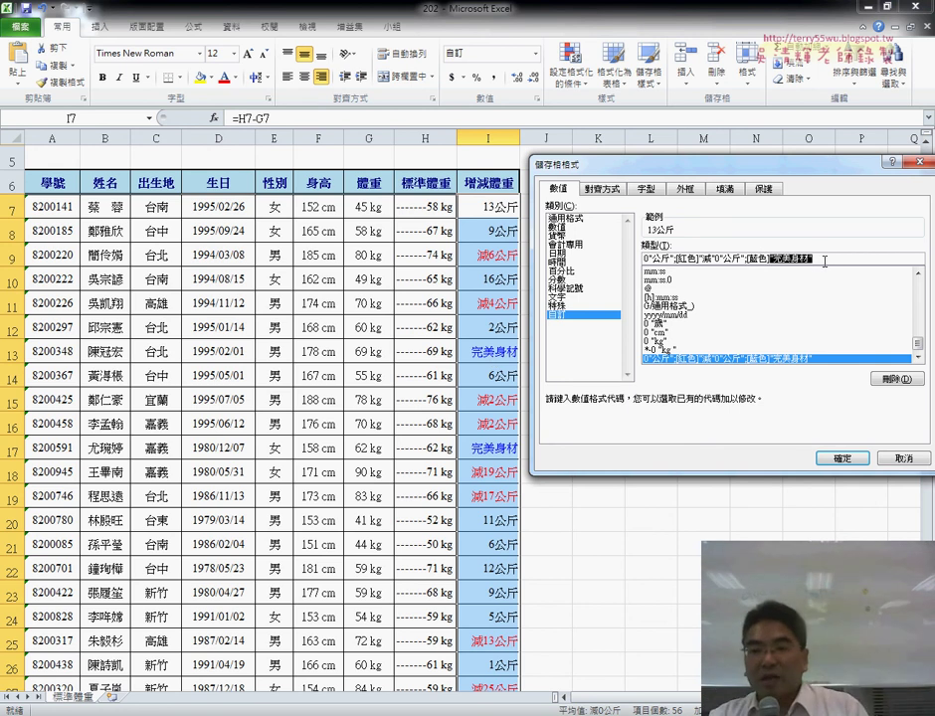
click(825, 261)
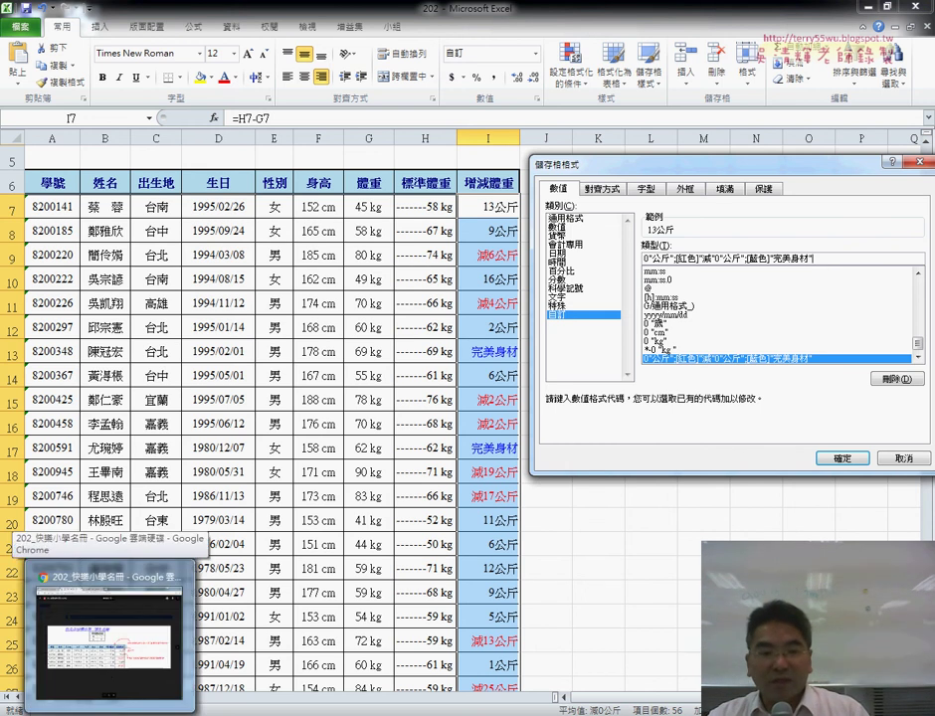
Navigate into the 202_快樂小學名冊 folder and open 202_快樂小學名冊(1-3).PNG
click(121, 664)
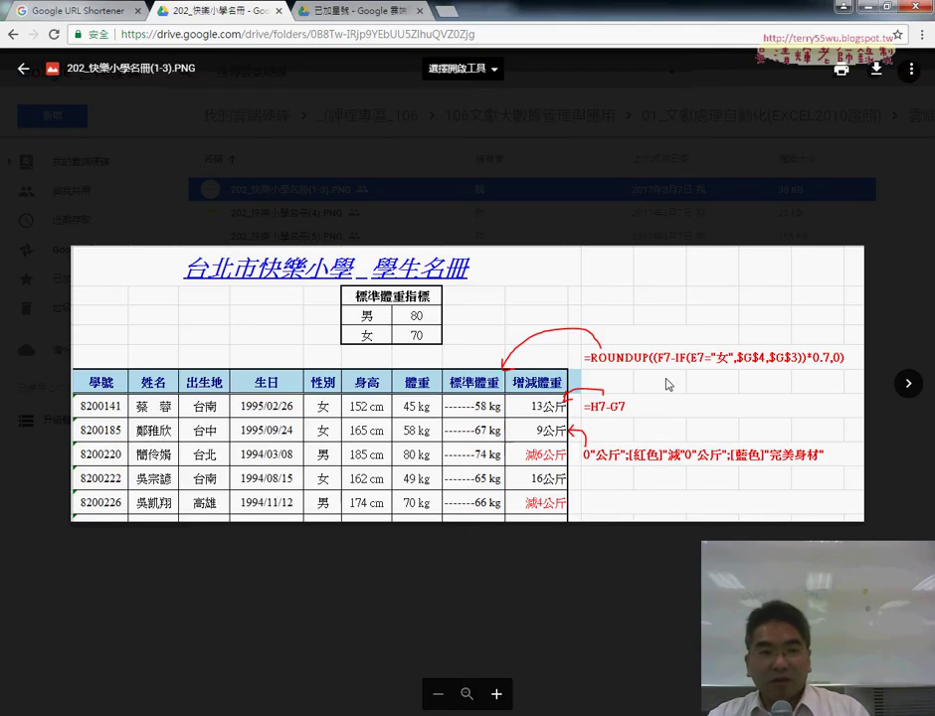
click(22, 68)
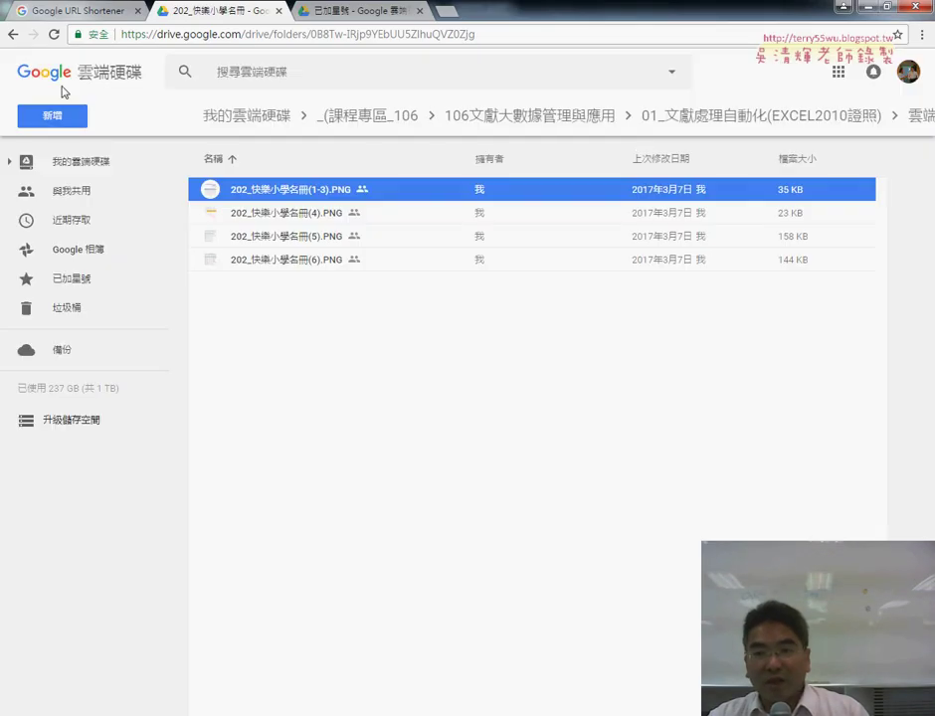
click(914, 115)
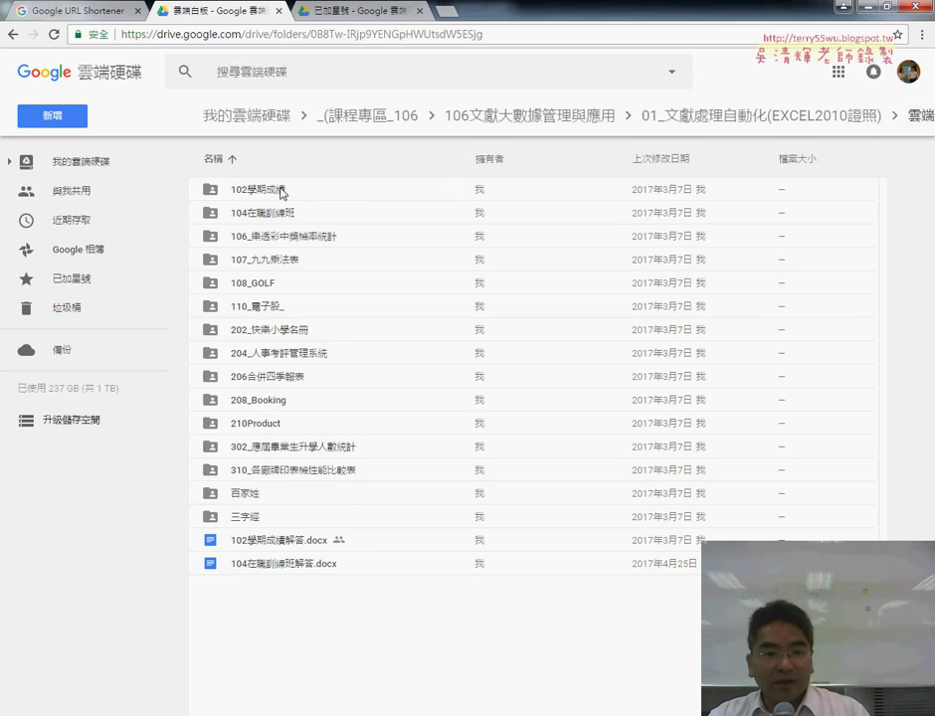
double_click(265, 336)
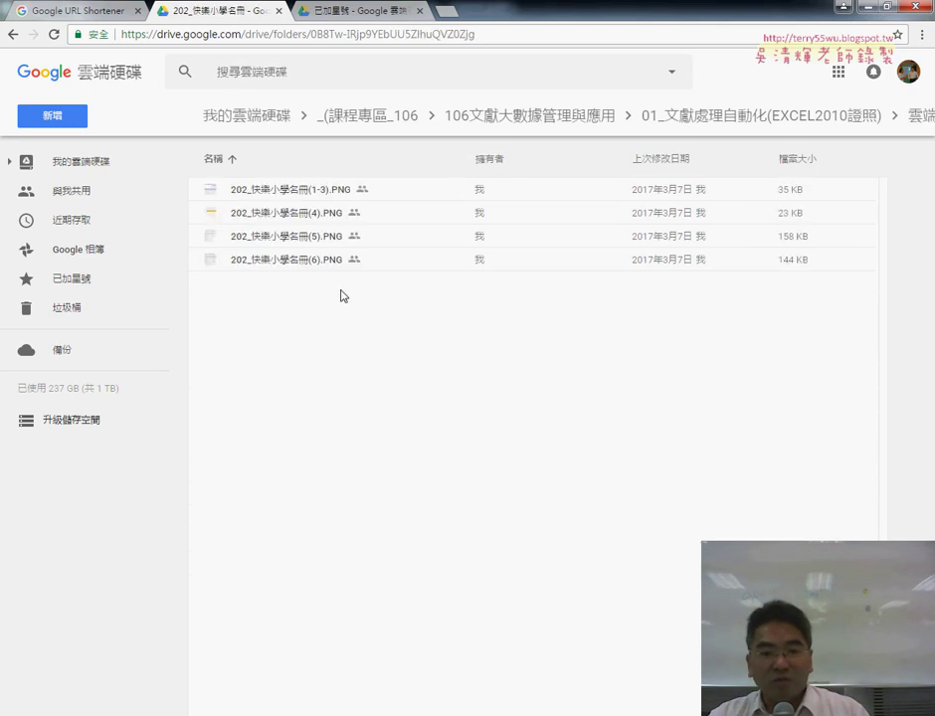
click(325, 190)
double_click(326, 190)
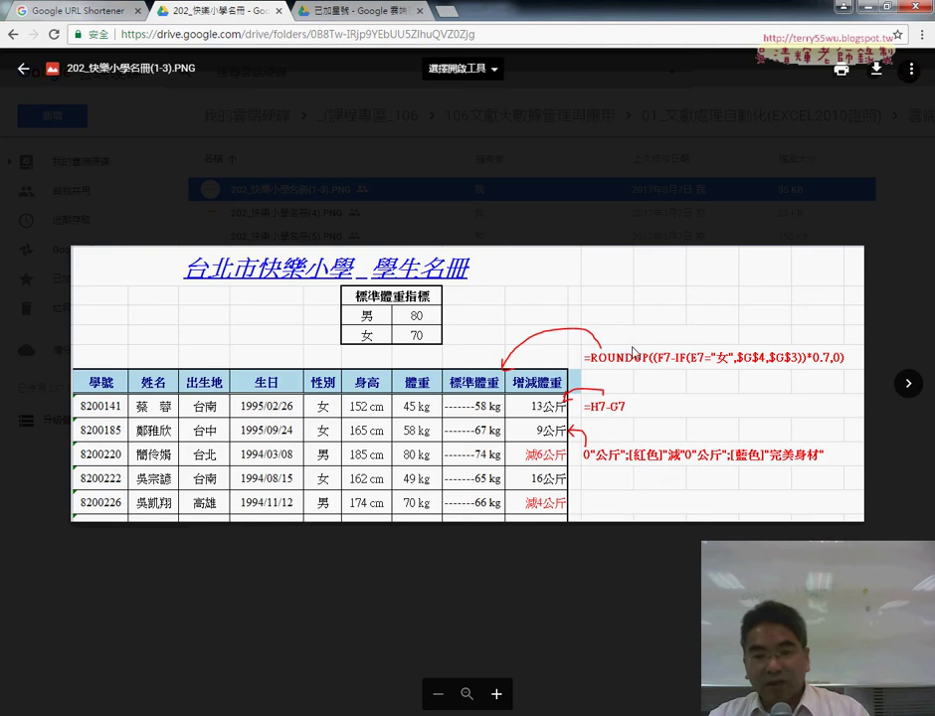